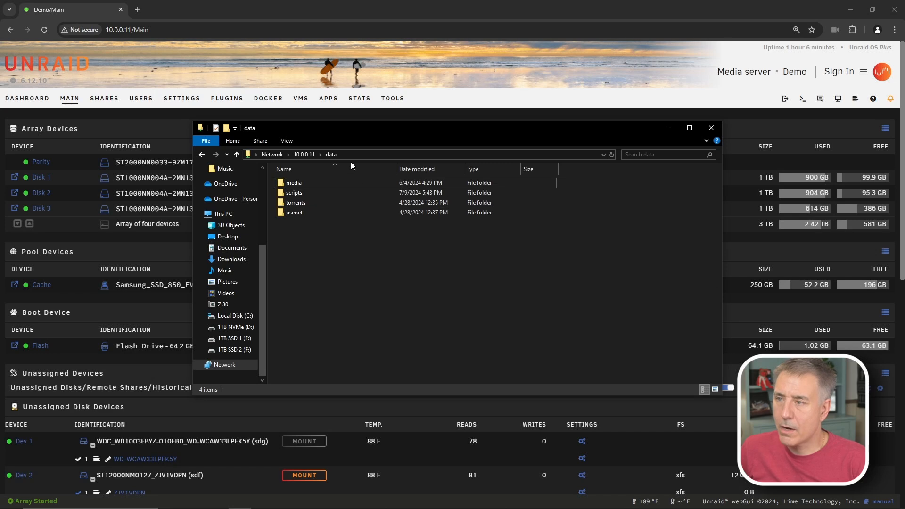
- Browse the data share's media, torrents and usenet/complete folders, then minimize File Explorer
{"action": "double_click", "coordinate": [297, 183]}
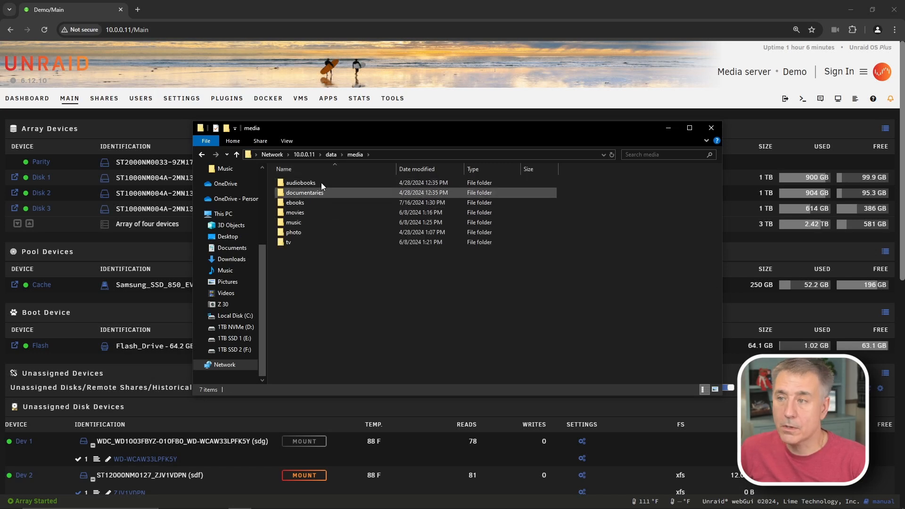
{"action": "left_click", "coordinate": [328, 155]}
{"action": "double_click", "coordinate": [309, 202]}
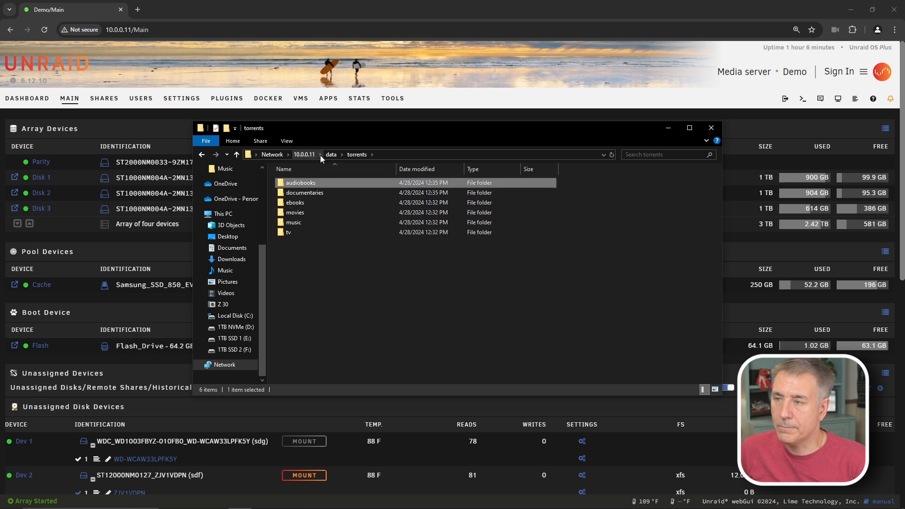
{"action": "left_click", "coordinate": [329, 155]}
{"action": "double_click", "coordinate": [295, 213]}
{"action": "left_click", "coordinate": [298, 185]}
{"action": "double_click", "coordinate": [298, 186]}
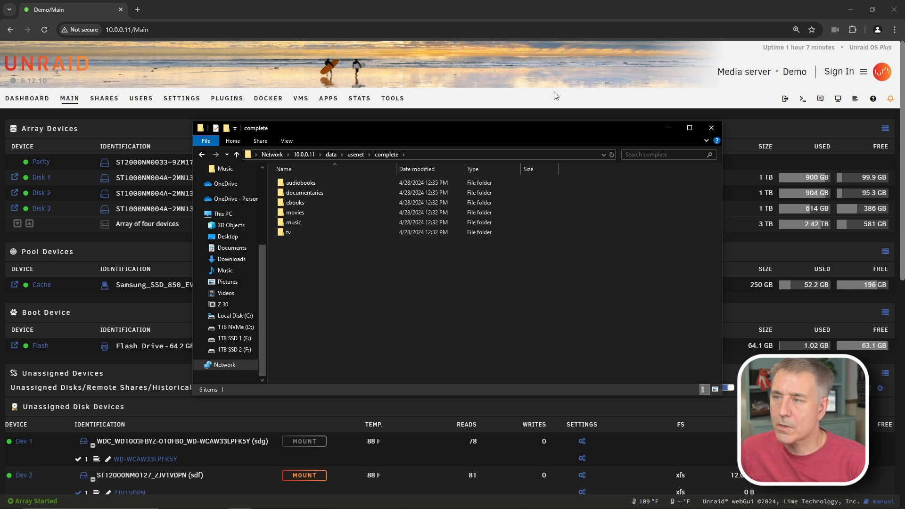
{"action": "left_click", "coordinate": [667, 127]}
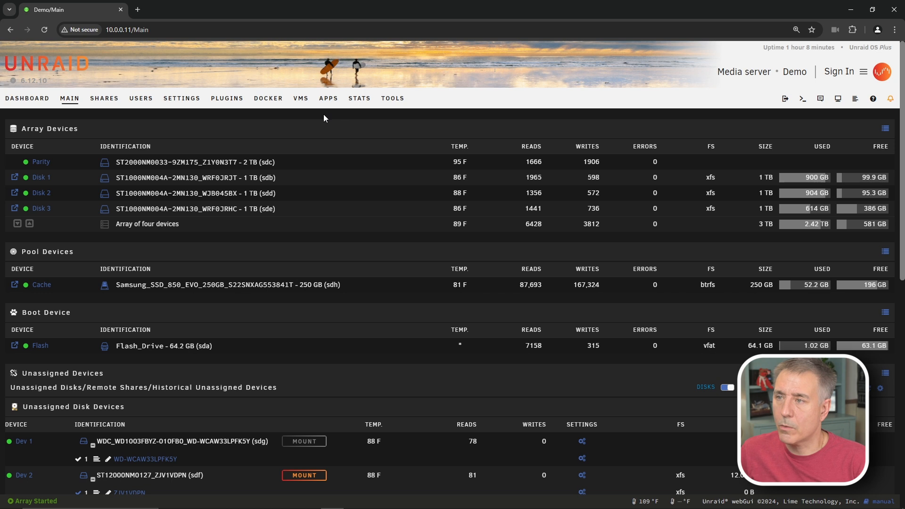
- Set 'Allow install of second instance' to Yes in the Apps settings and apply it
{"action": "left_click", "coordinate": [328, 100]}
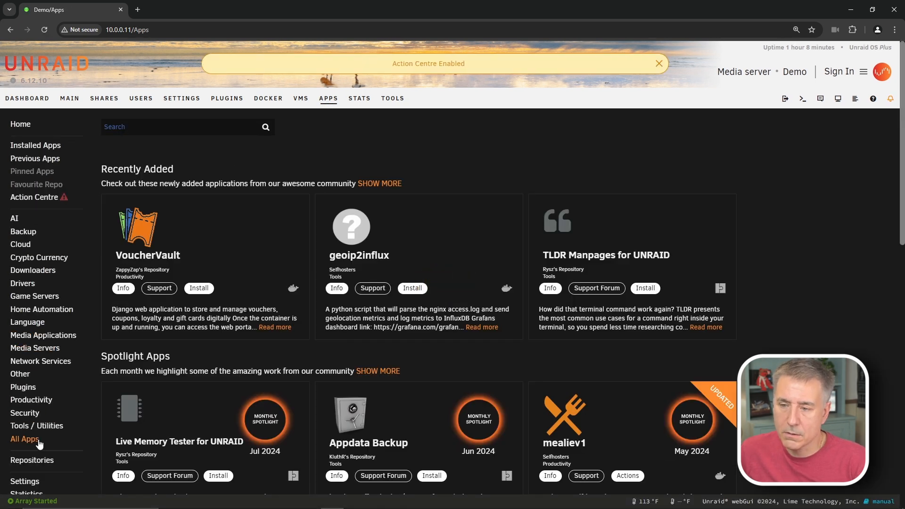
{"action": "scroll", "coordinate": [33, 446], "scroll_direction": "down", "scroll_amount": 1}
{"action": "left_click", "coordinate": [28, 438]}
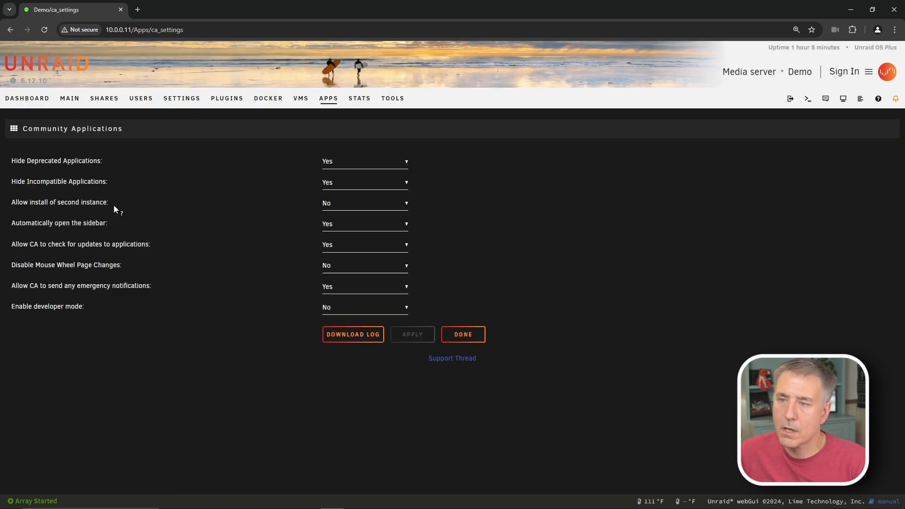
{"action": "left_click", "coordinate": [366, 204]}
{"action": "left_click", "coordinate": [337, 227]}
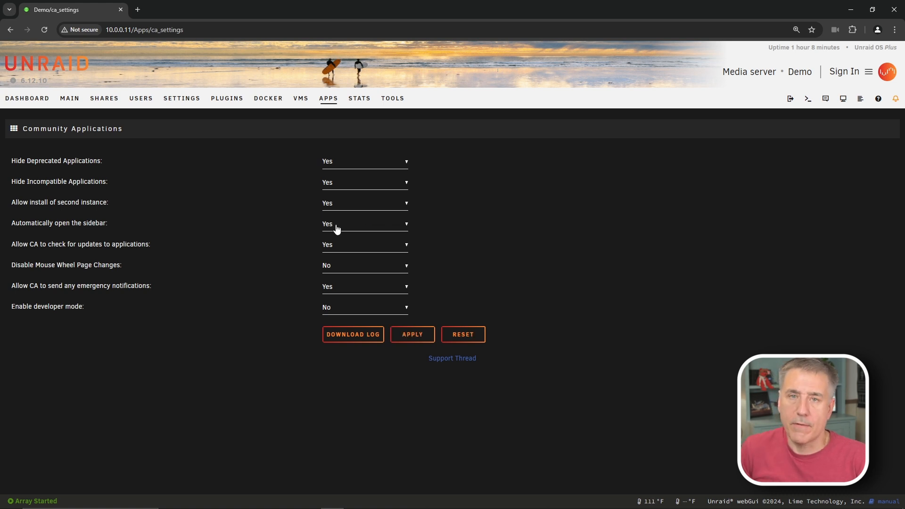
{"action": "left_click", "coordinate": [413, 334]}
{"action": "left_click", "coordinate": [464, 335]}
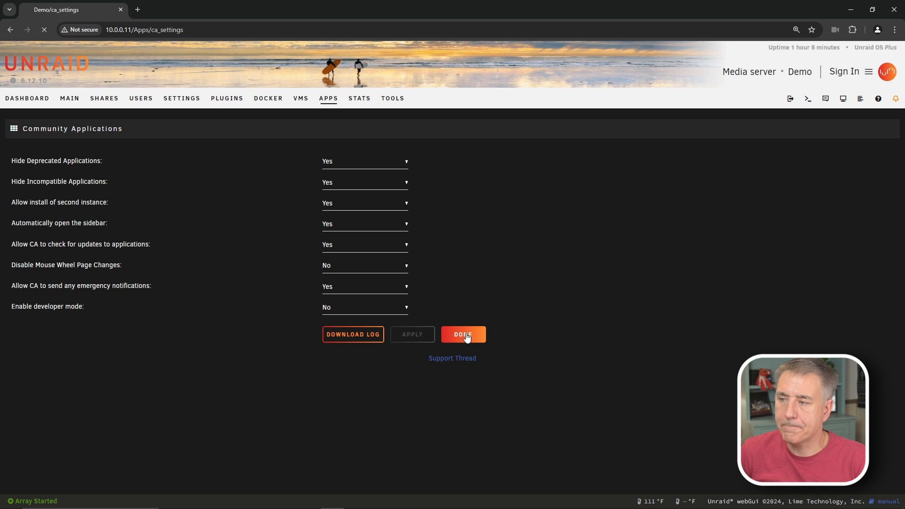
- Search the Apps store for readarr
{"action": "left_click", "coordinate": [140, 122]}
{"action": "type", "text": "readarr"}
{"action": "key", "text": "Return"}
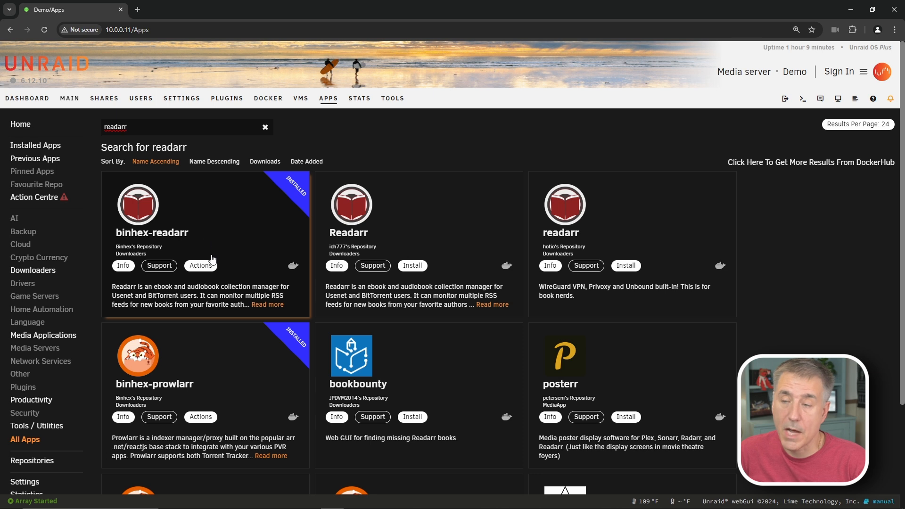
- Start a second binhex-readarr install and rename the container binhex-speakarr
{"action": "left_click", "coordinate": [201, 266]}
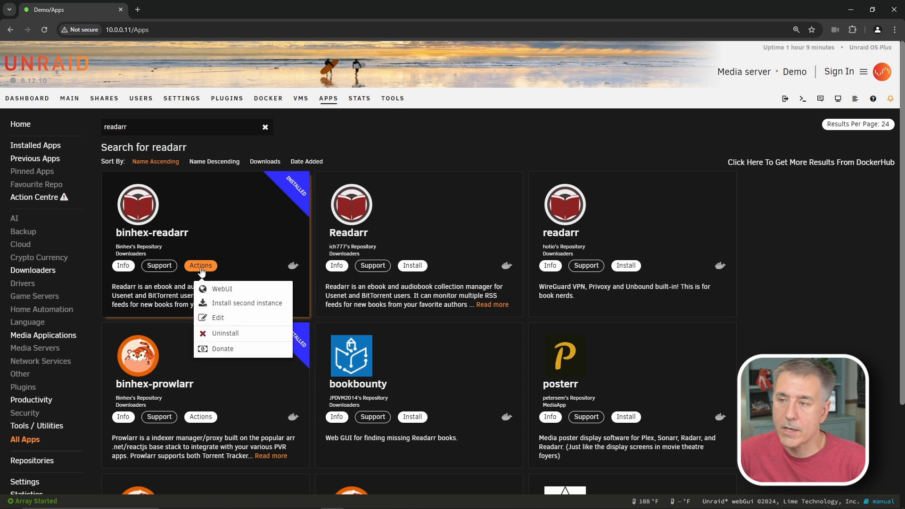
{"action": "left_click", "coordinate": [228, 304]}
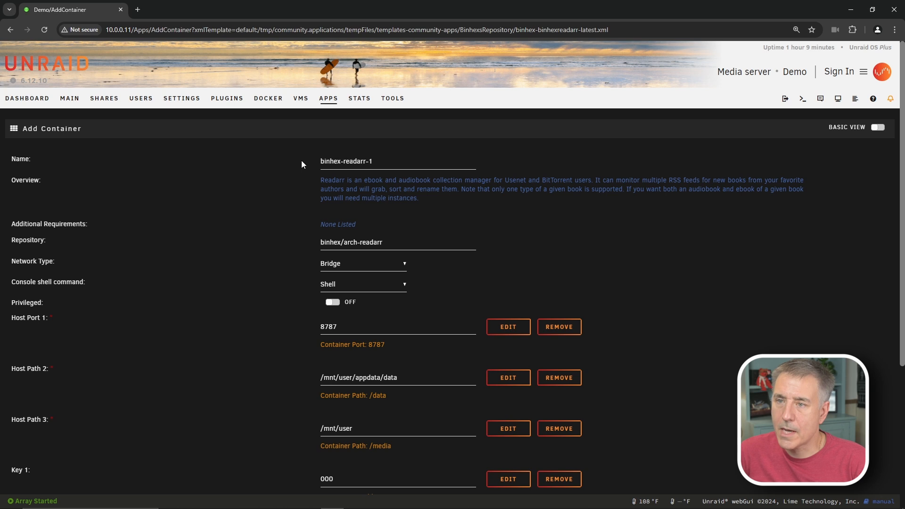
{"action": "left_click_drag", "start_coordinate": [344, 161], "coordinate": [406, 159]}
{"action": "type", "text": "speakarr"}
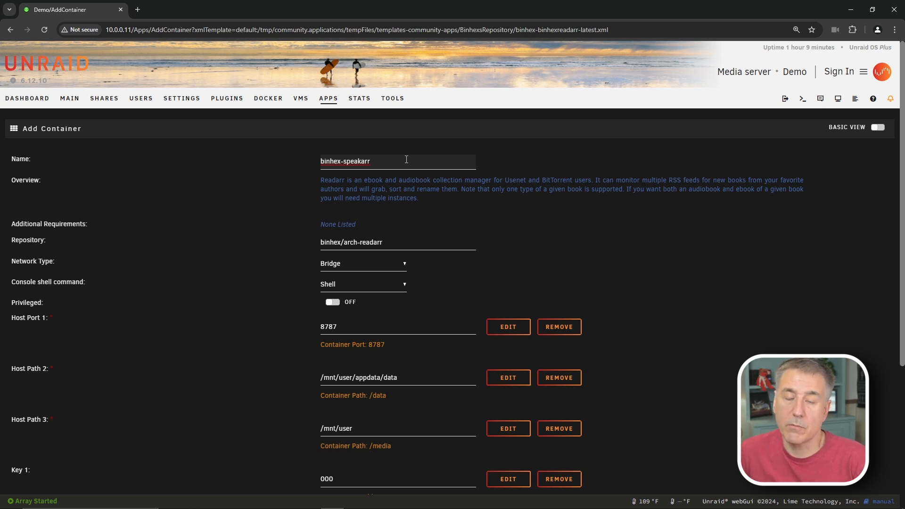
- Set the container's network type to Custom : alienproxy
{"action": "left_click", "coordinate": [378, 254]}
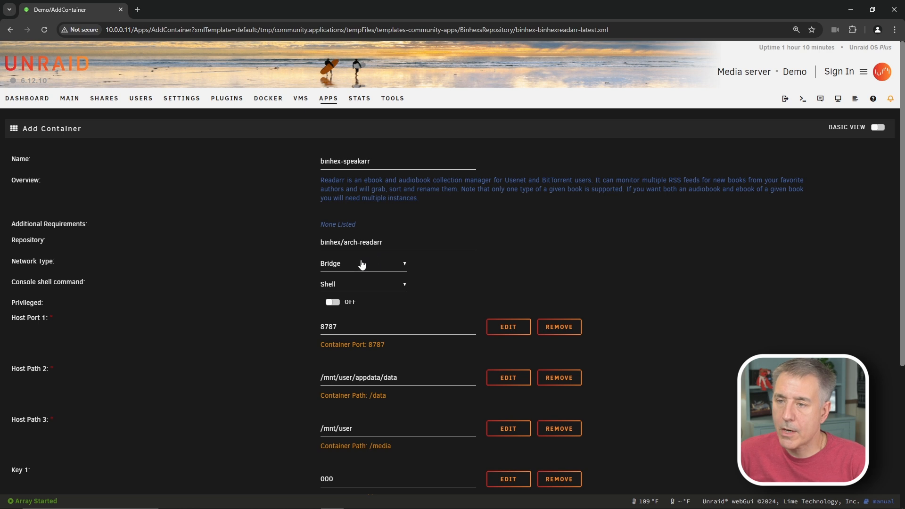
{"action": "left_click", "coordinate": [363, 267]}
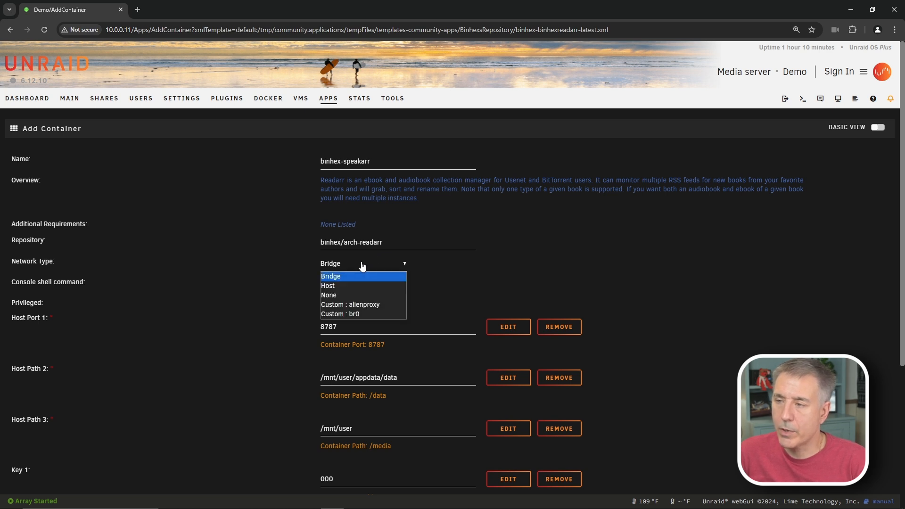
{"action": "left_click", "coordinate": [373, 305]}
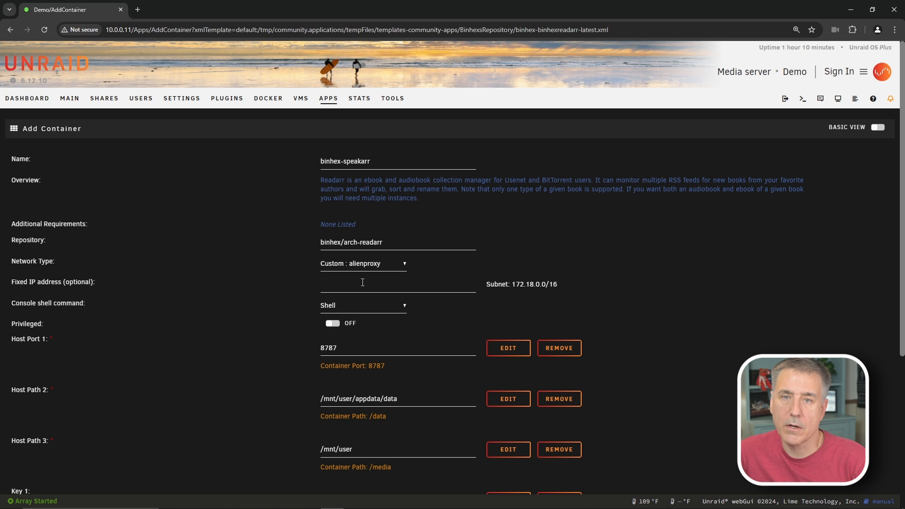
- Show the Docker port allocations and confirm host port 8787 is already in use
{"action": "scroll", "coordinate": [332, 227], "scroll_direction": "down", "scroll_amount": 5}
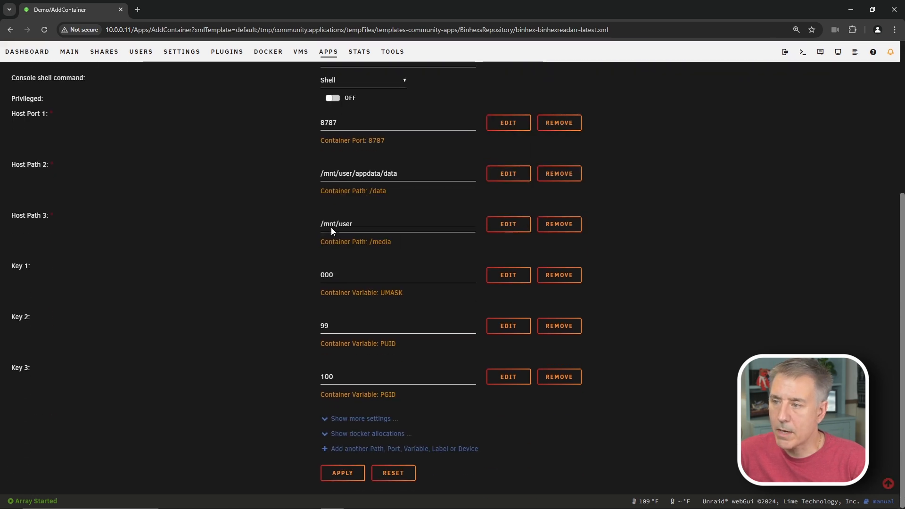
{"action": "left_click", "coordinate": [326, 436]}
{"action": "left_click", "coordinate": [332, 123]}
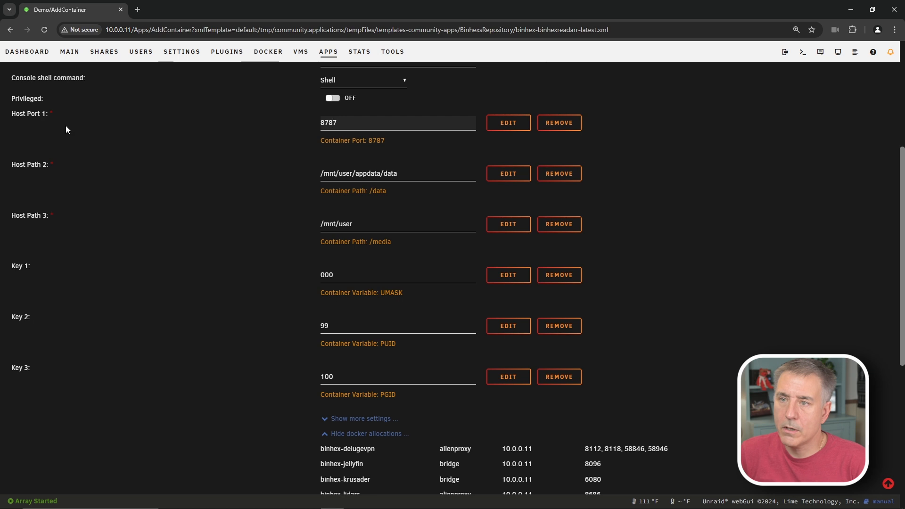
{"action": "double_click", "coordinate": [328, 121]}
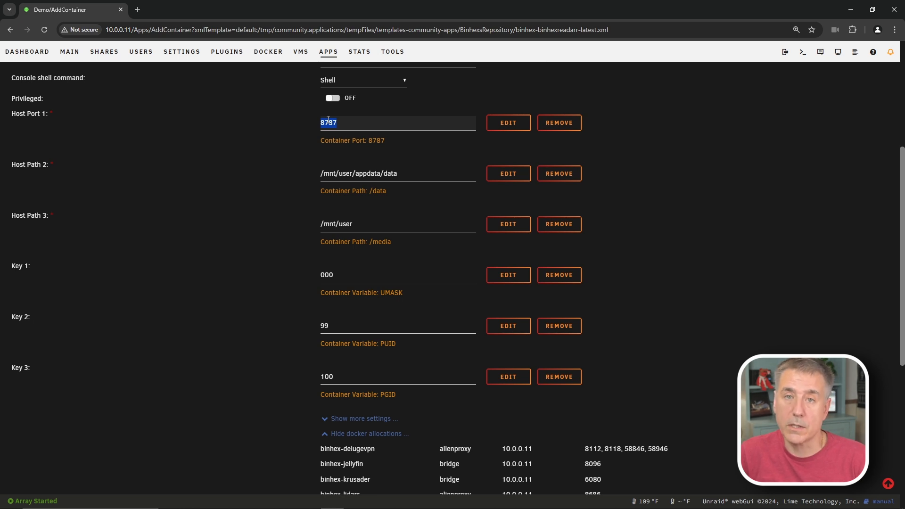
{"action": "key", "text": "ctrl+f"}
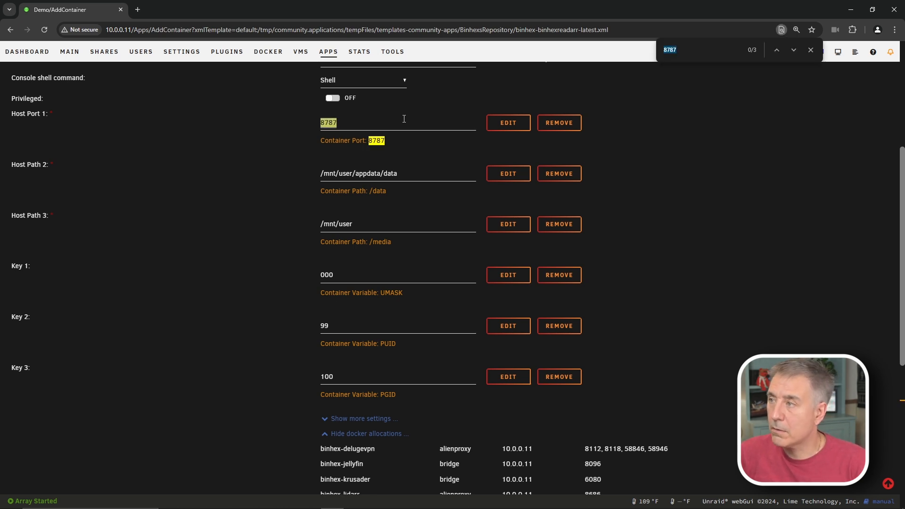
{"action": "scroll", "coordinate": [431, 239], "scroll_direction": "down", "scroll_amount": 6}
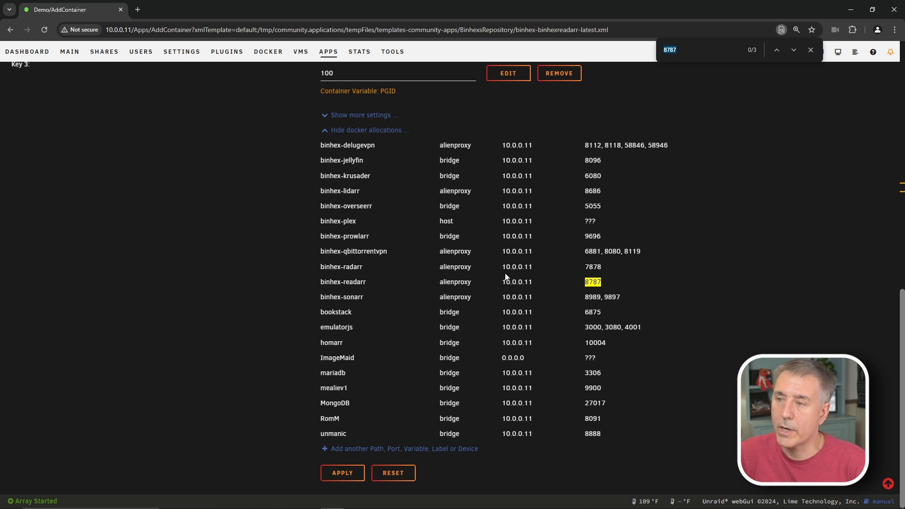
{"action": "scroll", "coordinate": [475, 286], "scroll_direction": "up", "scroll_amount": 10}
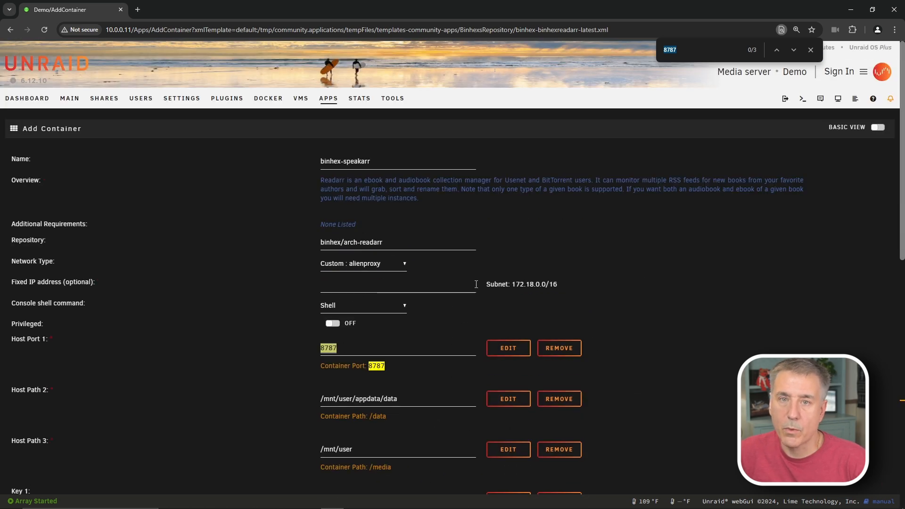
- Change Host Port 1 to 8788 and check that it isn't used elsewhere
{"action": "left_click", "coordinate": [351, 347]}
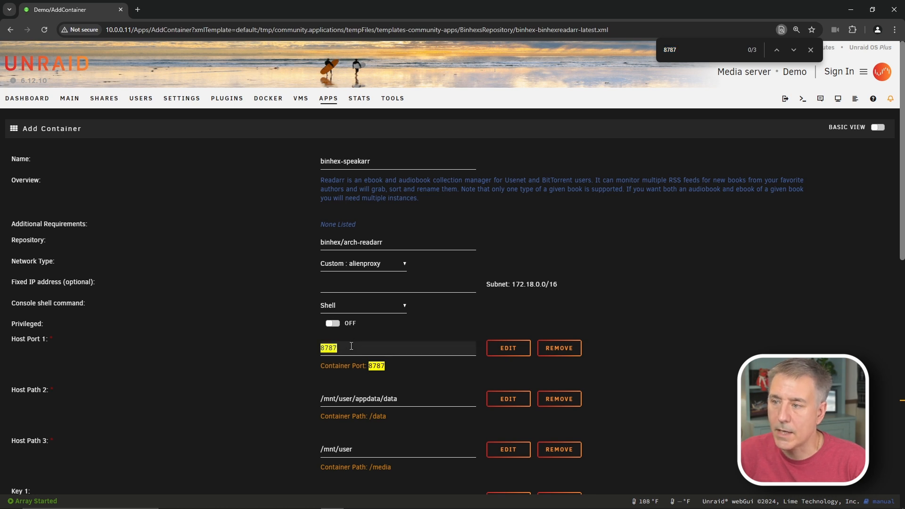
{"action": "key", "text": "BackSpace"}
{"action": "type", "text": "8"}
{"action": "double_click", "coordinate": [329, 348]}
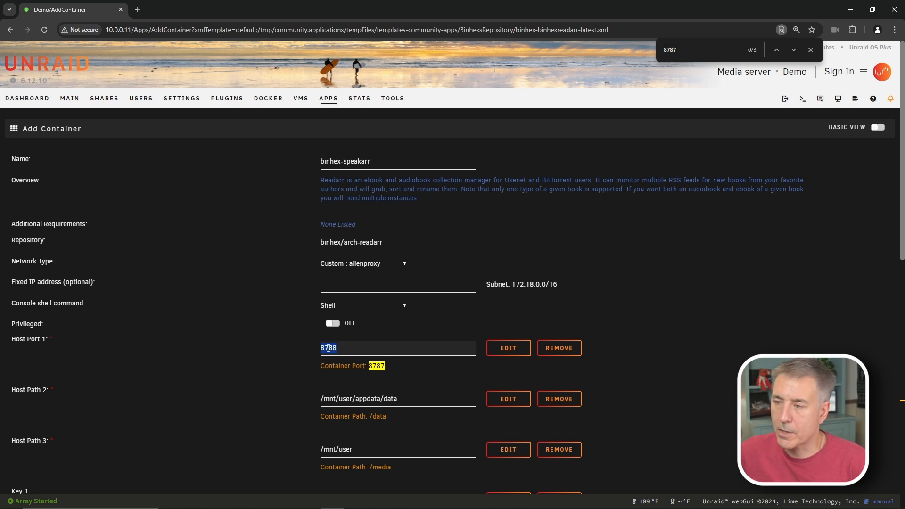
{"action": "key", "text": "ctrl+f"}
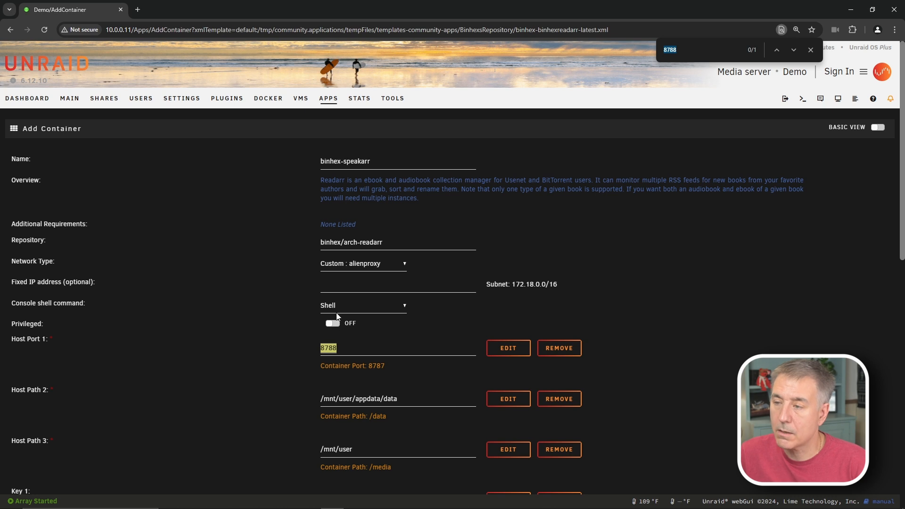
{"action": "scroll", "coordinate": [334, 306], "scroll_direction": "down", "scroll_amount": 3}
{"action": "scroll", "coordinate": [359, 286], "scroll_direction": "up", "scroll_amount": 3}
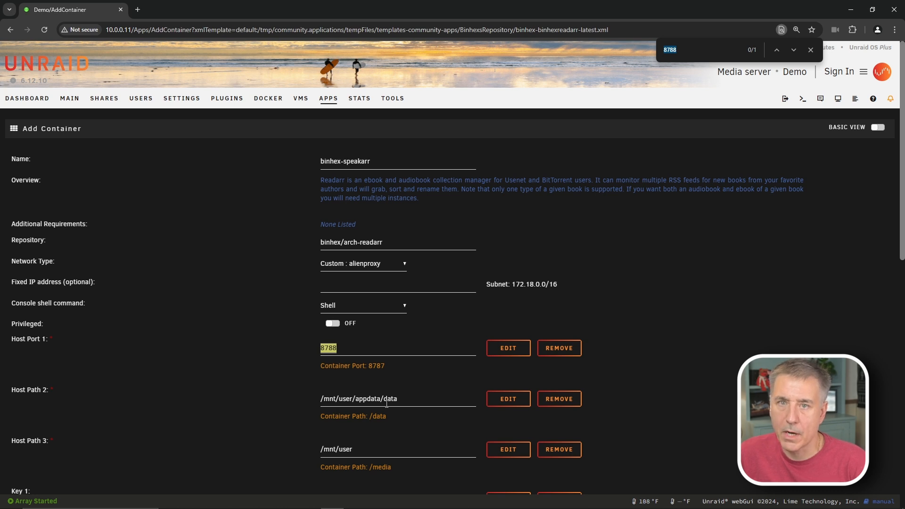
- Point Host Path 2 at the data share
{"action": "left_click", "coordinate": [416, 395]}
{"action": "key", "text": "BackSpace"}
{"action": "key", "text": "BackSpace"}
{"action": "key", "text": "BackSpace"}
{"action": "key", "text": "BackSpace"}
{"action": "key", "text": "BackSpace"}
{"action": "key", "text": "BackSpace"}
{"action": "key", "text": "BackSpace"}
{"action": "key", "text": "BackSpace"}
{"action": "key", "text": "BackSpace"}
{"action": "key", "text": "BackSpace"}
{"action": "key", "text": "BackSpace"}
{"action": "key", "text": "BackSpace"}
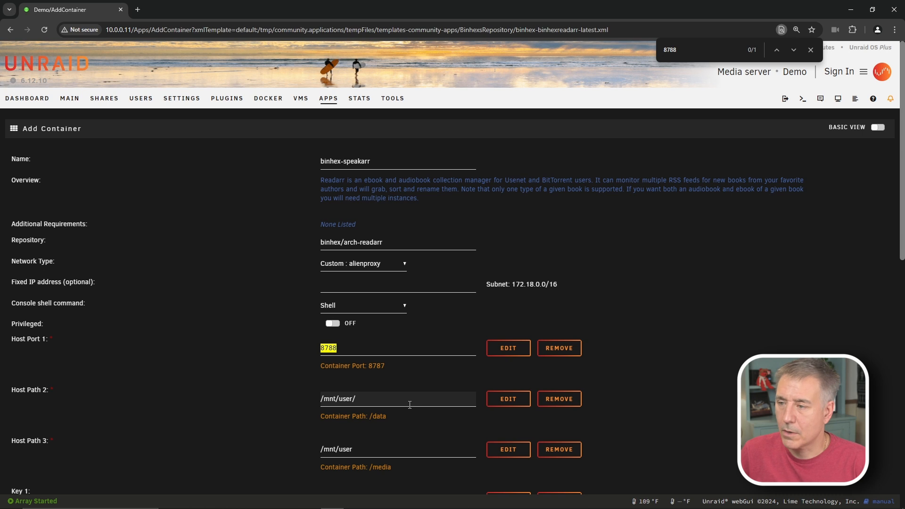
{"action": "left_click", "coordinate": [409, 405]}
{"action": "left_click", "coordinate": [332, 452]}
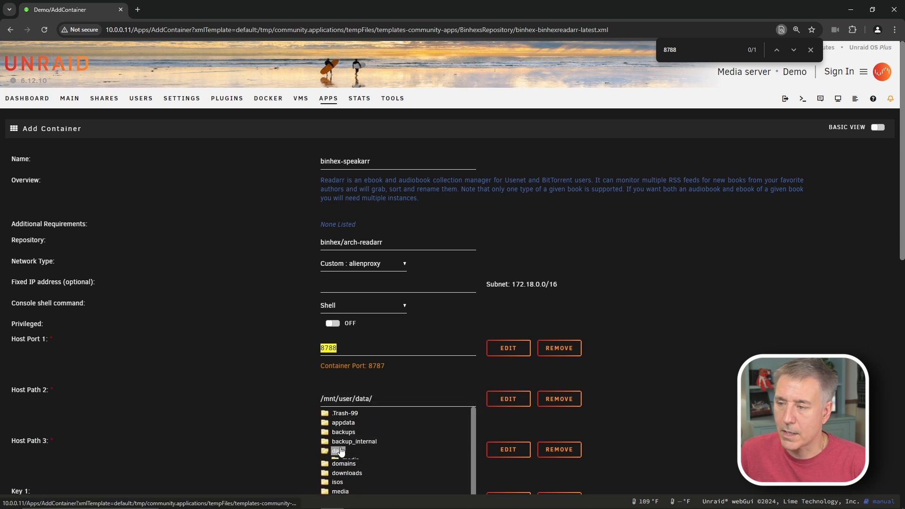
{"action": "left_click", "coordinate": [734, 405]}
- Set Host Path 3 to /mnt/user/data/media/
{"action": "scroll", "coordinate": [653, 379], "scroll_direction": "down", "scroll_amount": 2}
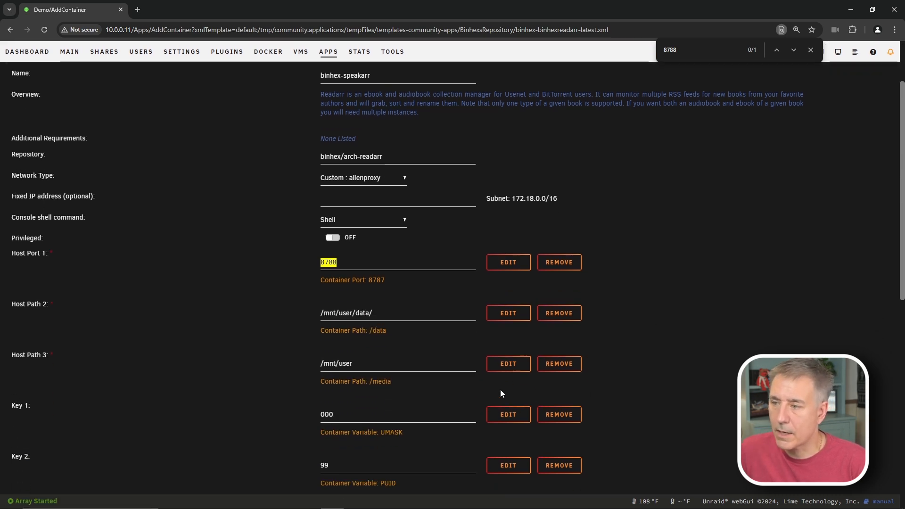
{"action": "left_click", "coordinate": [362, 355]}
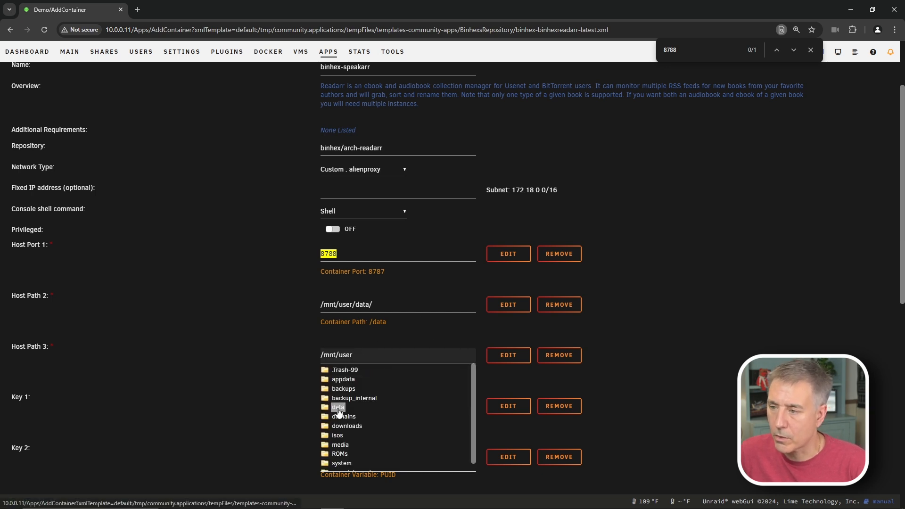
{"action": "left_click", "coordinate": [338, 409]}
{"action": "left_click", "coordinate": [350, 418]}
{"action": "left_click", "coordinate": [665, 362]}
- Change the AppData Config Path to /mnt/user/appdata/binhex-speakarr
{"action": "scroll", "coordinate": [666, 361], "scroll_direction": "down", "scroll_amount": 4}
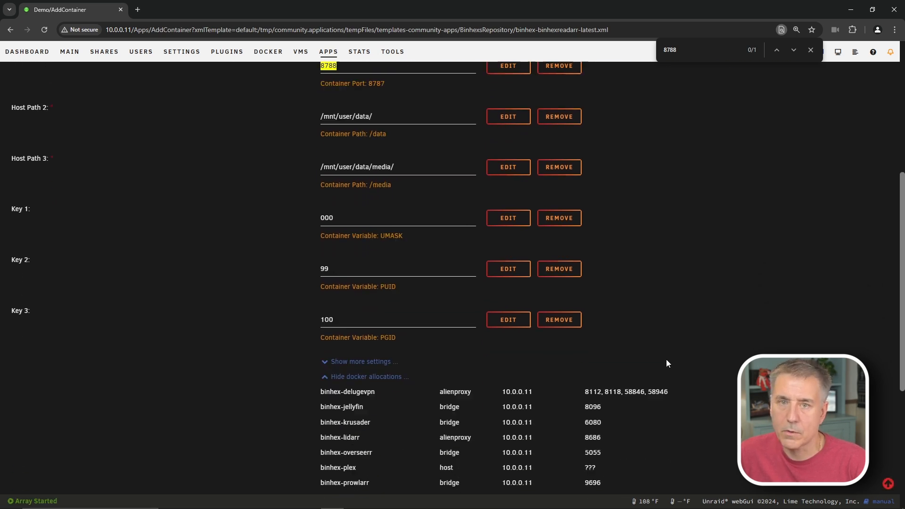
{"action": "left_click", "coordinate": [333, 361]}
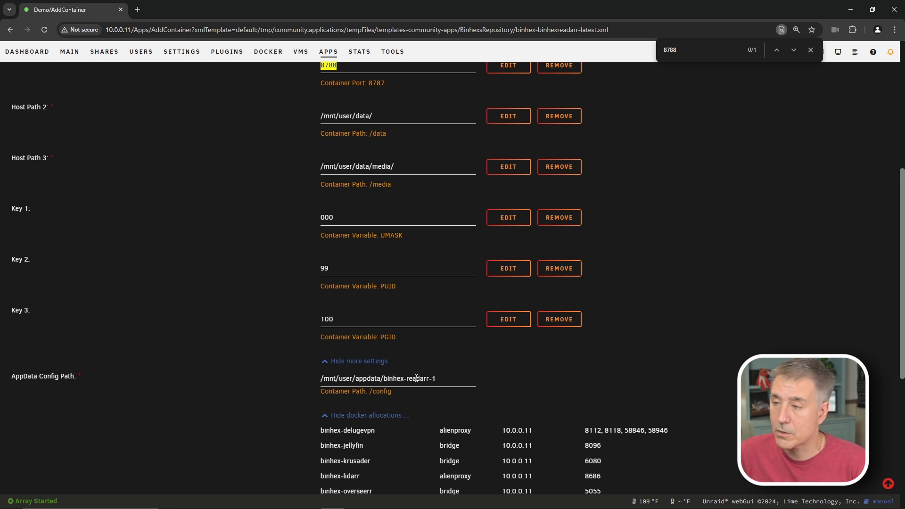
{"action": "left_click_drag", "start_coordinate": [406, 379], "coordinate": [471, 375]}
{"action": "type", "text": "speakarr"}
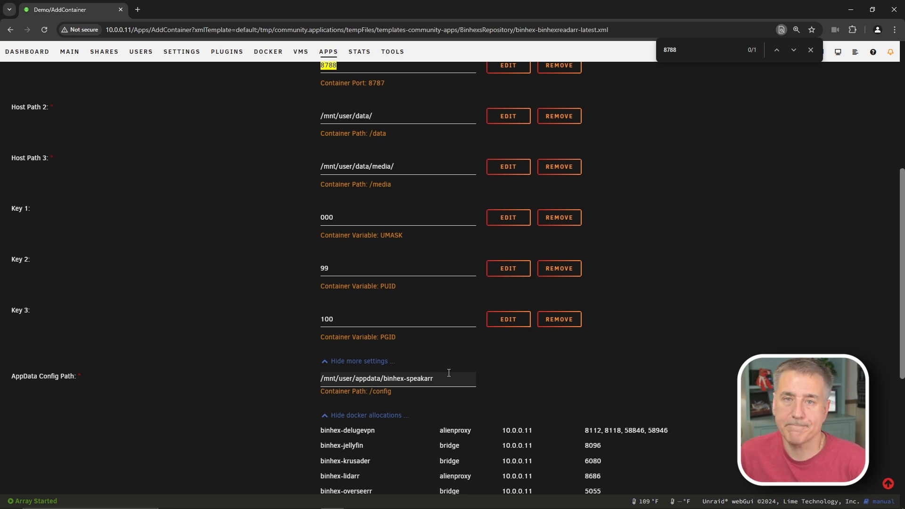
{"action": "scroll", "coordinate": [462, 369], "scroll_direction": "down", "scroll_amount": 5}
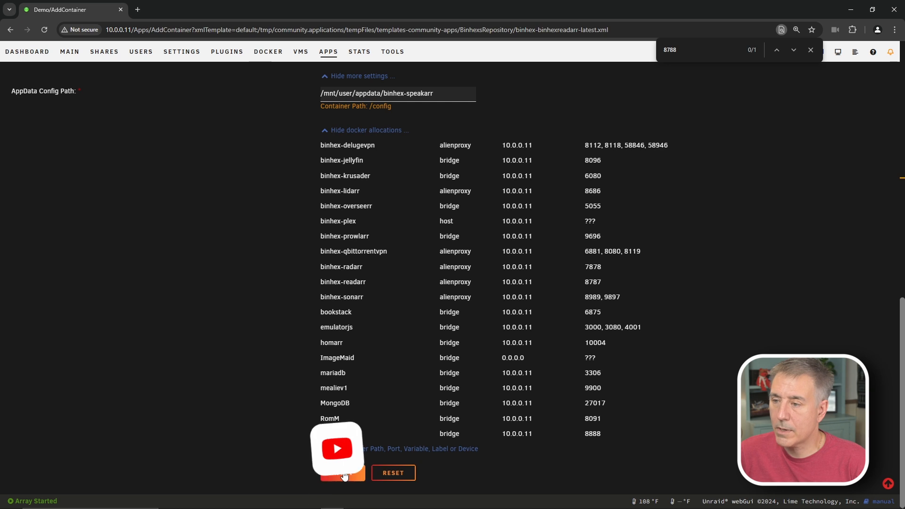
- Create the binhex-speakarr container, switch its autostart on, and open its WebUI
{"action": "left_click", "coordinate": [345, 475]}
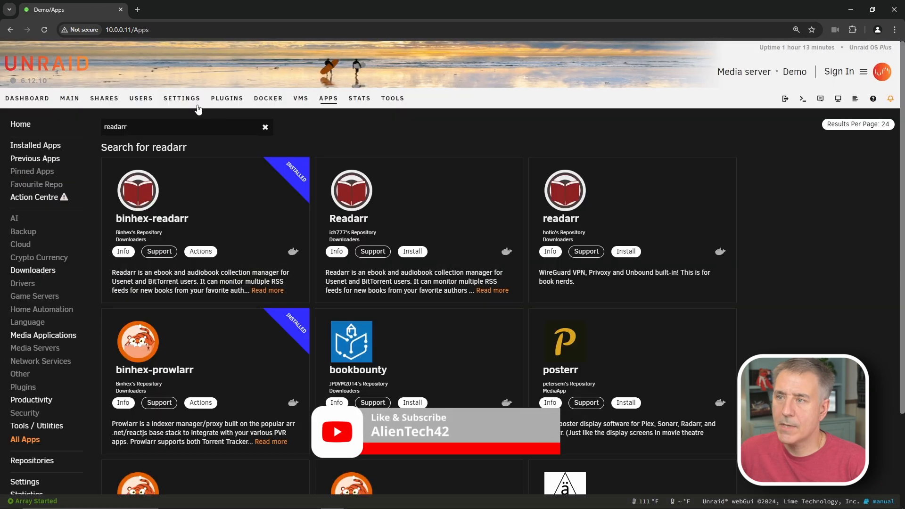
{"action": "left_click", "coordinate": [267, 98]}
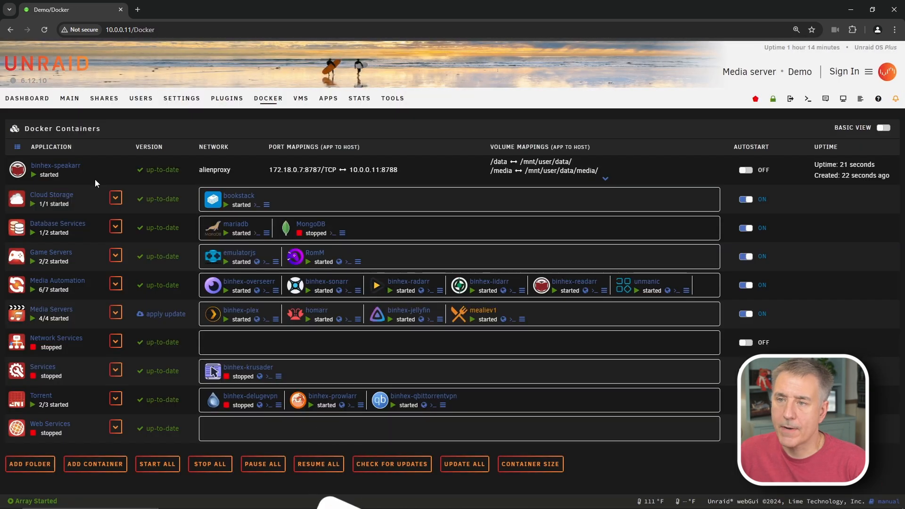
{"action": "left_click", "coordinate": [748, 171]}
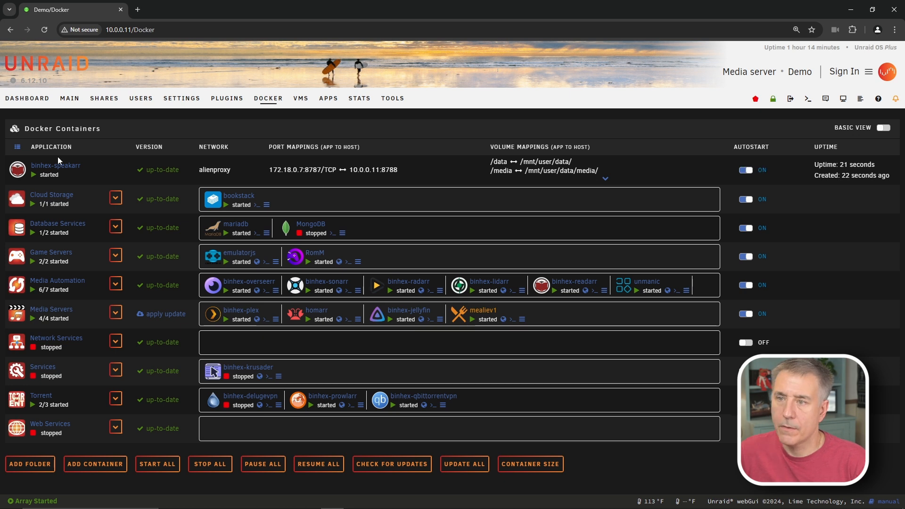
{"action": "left_click", "coordinate": [16, 171]}
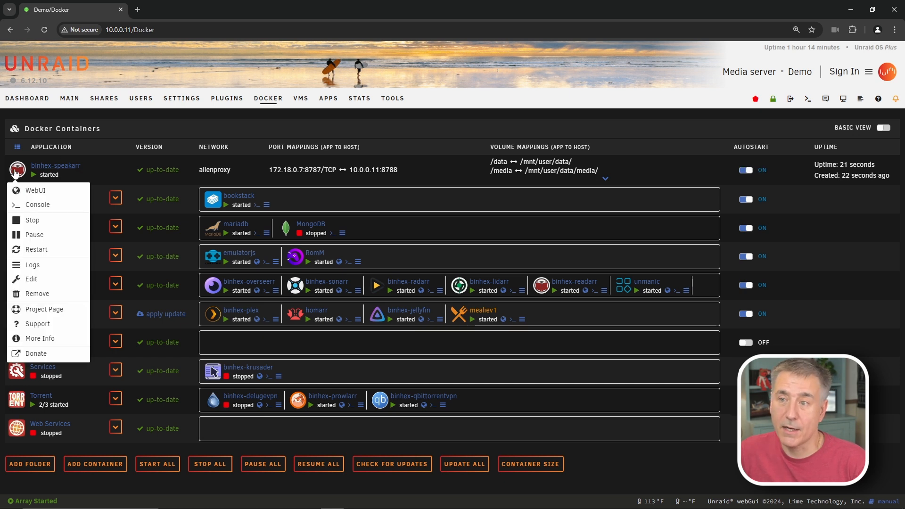
{"action": "left_click", "coordinate": [32, 191]}
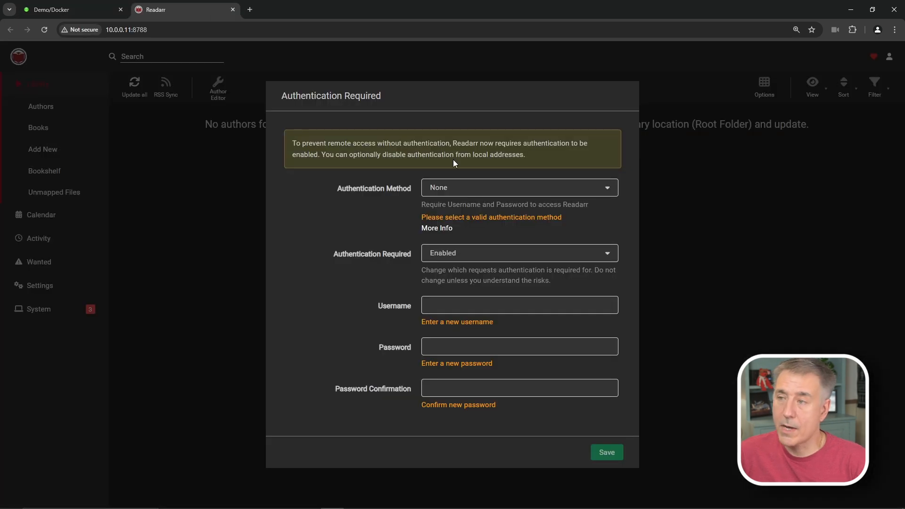
- Save Basic (Browser Popup) authentication with a username and matching password
{"action": "left_click", "coordinate": [485, 188]}
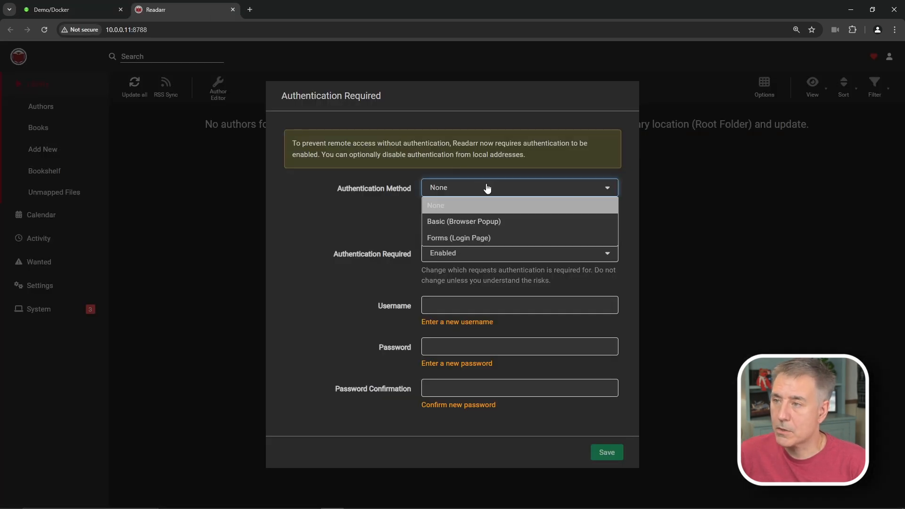
{"action": "left_click", "coordinate": [494, 229]}
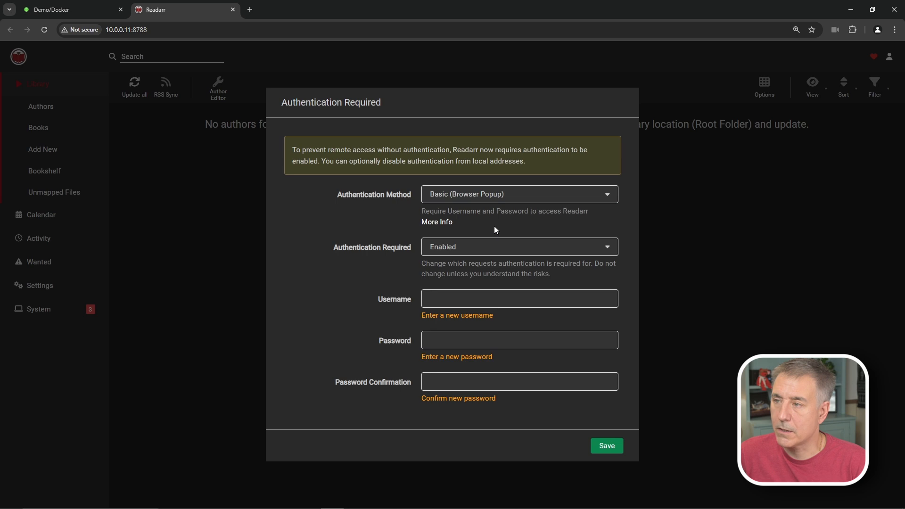
{"action": "left_click", "coordinate": [475, 298]}
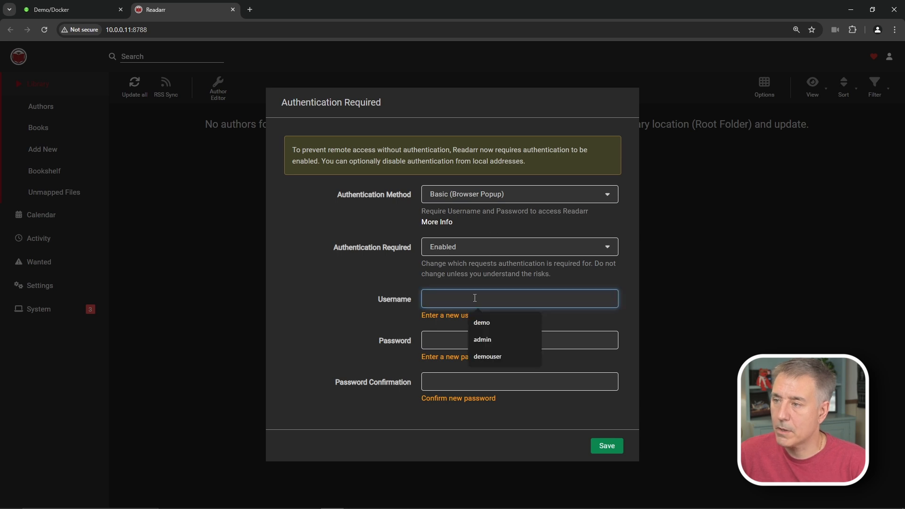
{"action": "type", "text": "demo"}
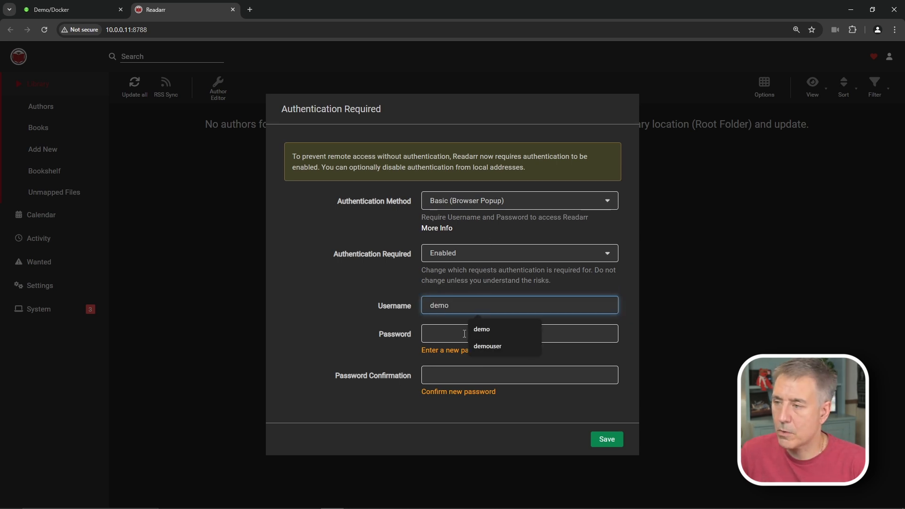
{"action": "left_click", "coordinate": [460, 335]}
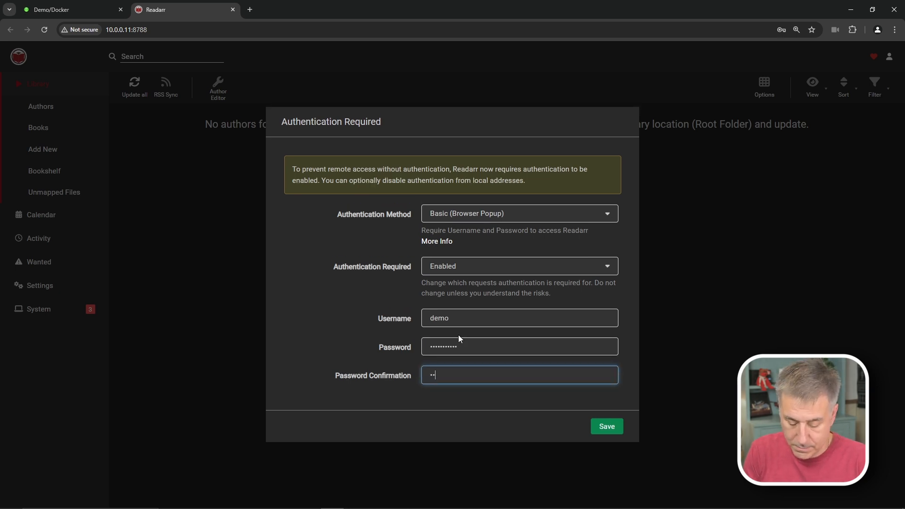
{"action": "key", "text": "ctrl+v"}
{"action": "left_click", "coordinate": [606, 432]}
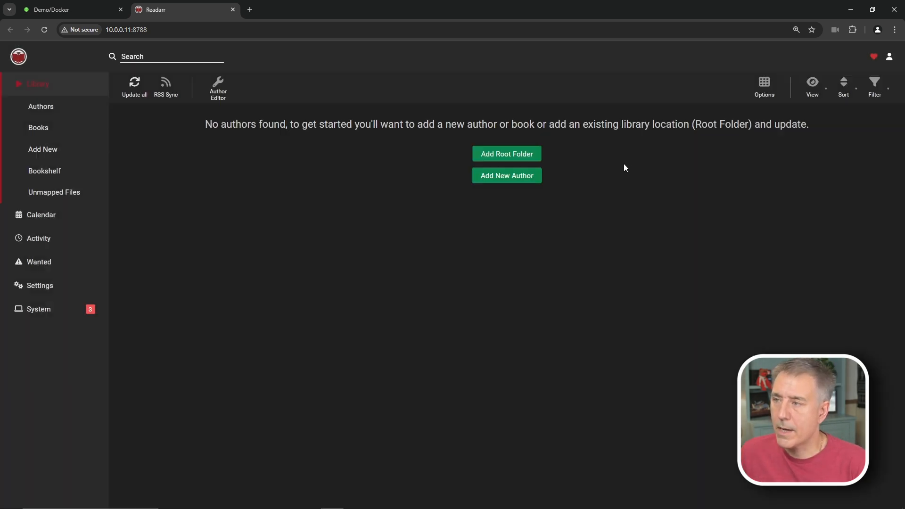
- Add a root folder named Audiobooks with path /data/media/audiobooks/
{"action": "left_click", "coordinate": [507, 155]}
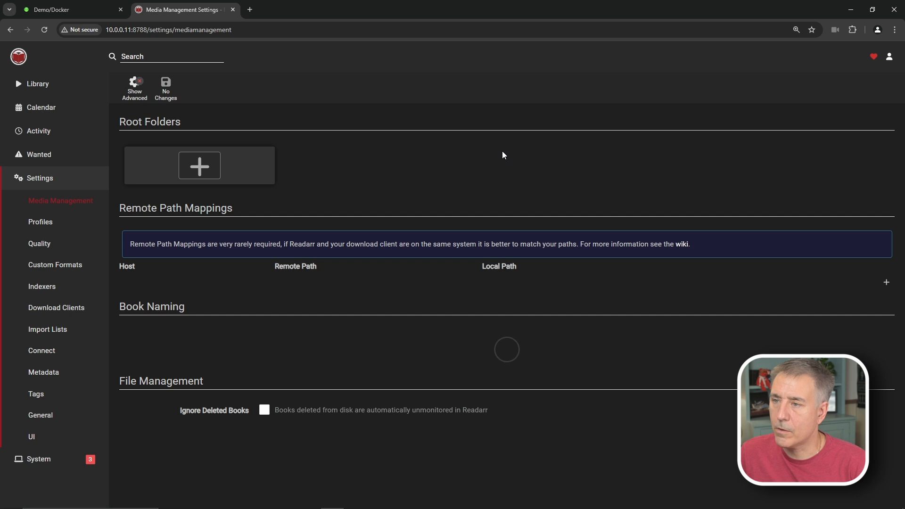
{"action": "left_click", "coordinate": [197, 173]}
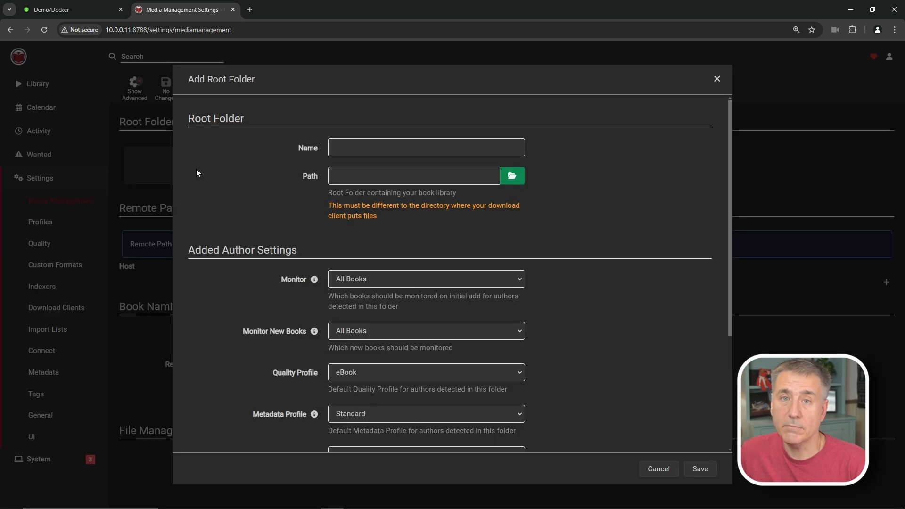
{"action": "left_click", "coordinate": [377, 147]}
{"action": "type", "text": "Audiobooks"}
{"action": "left_click", "coordinate": [512, 176]}
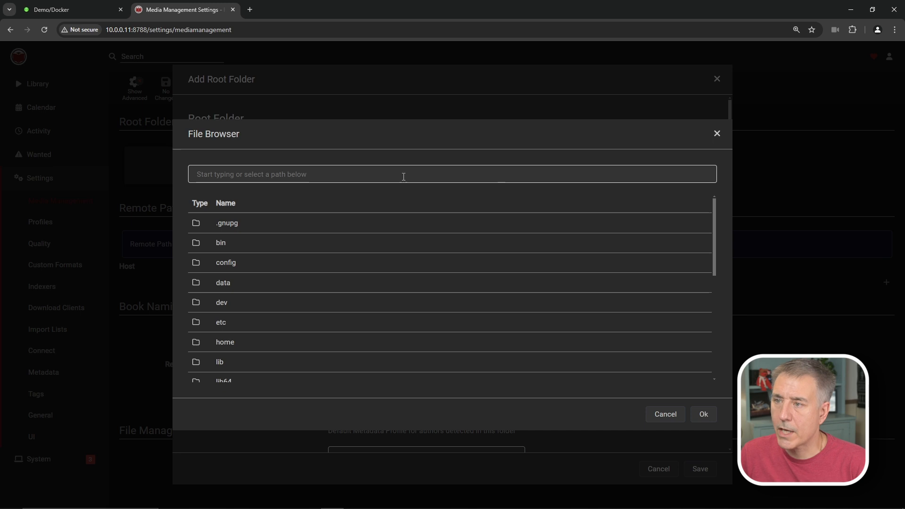
{"action": "left_click", "coordinate": [222, 283]}
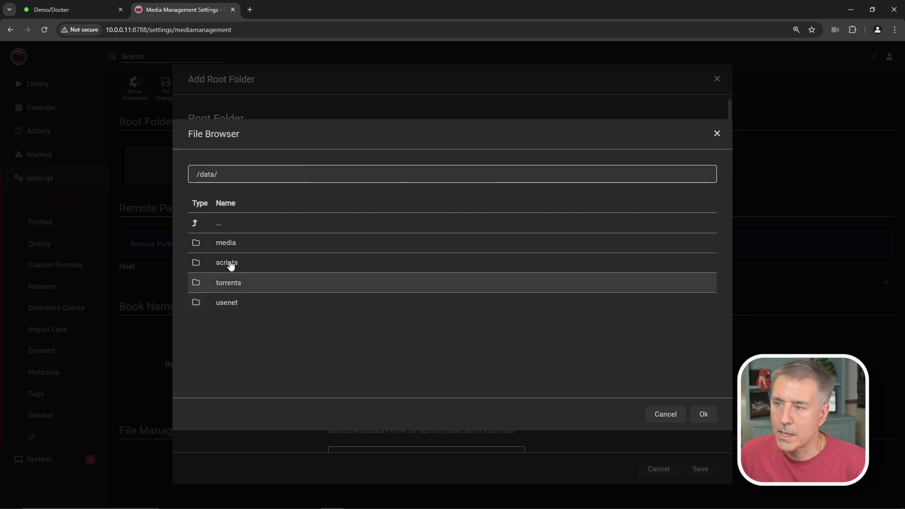
{"action": "left_click", "coordinate": [233, 243]}
{"action": "left_click", "coordinate": [232, 243]}
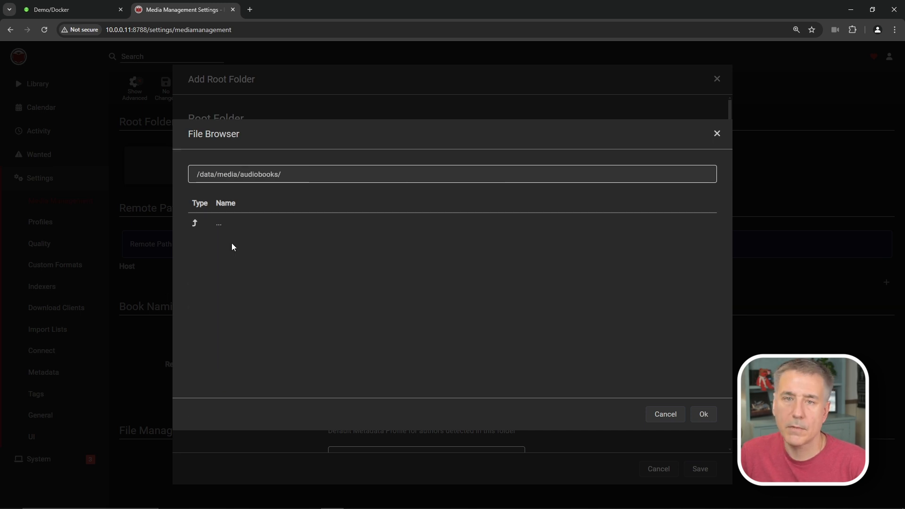
{"action": "left_click", "coordinate": [699, 415]}
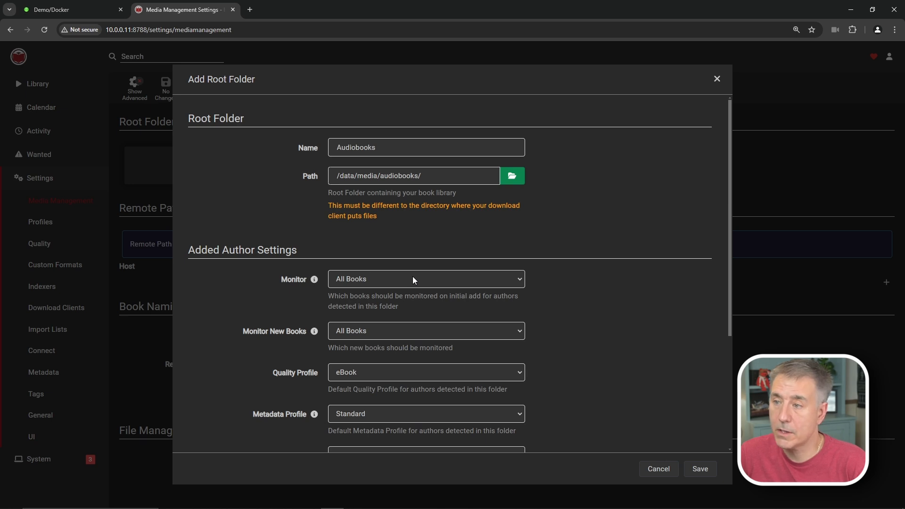
- Give it the Spoken quality profile, Monitor, New Books and Metadata set to None, and save
{"action": "mouse_move", "coordinate": [314, 279]}
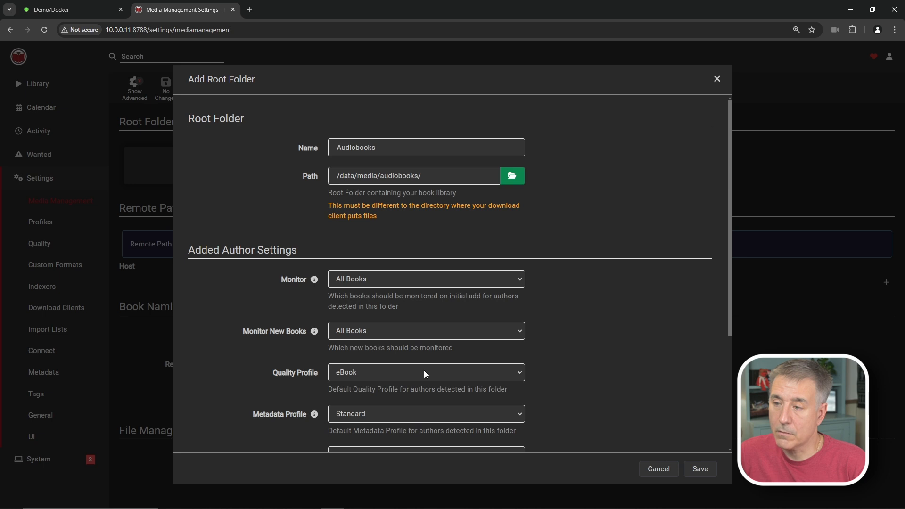
{"action": "left_click", "coordinate": [407, 375]}
{"action": "left_click", "coordinate": [406, 396]}
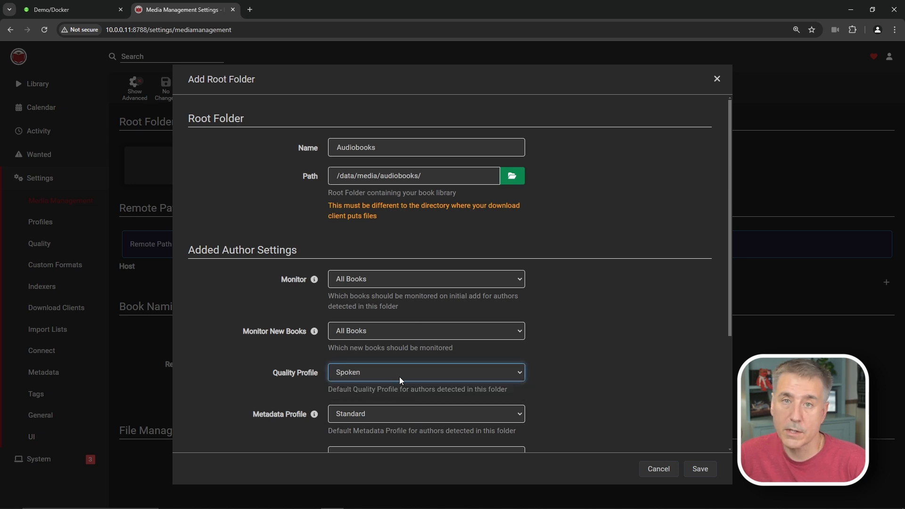
{"action": "left_click", "coordinate": [415, 279]}
{"action": "left_click", "coordinate": [398, 343]}
{"action": "left_click", "coordinate": [394, 328]}
{"action": "left_click", "coordinate": [397, 354]}
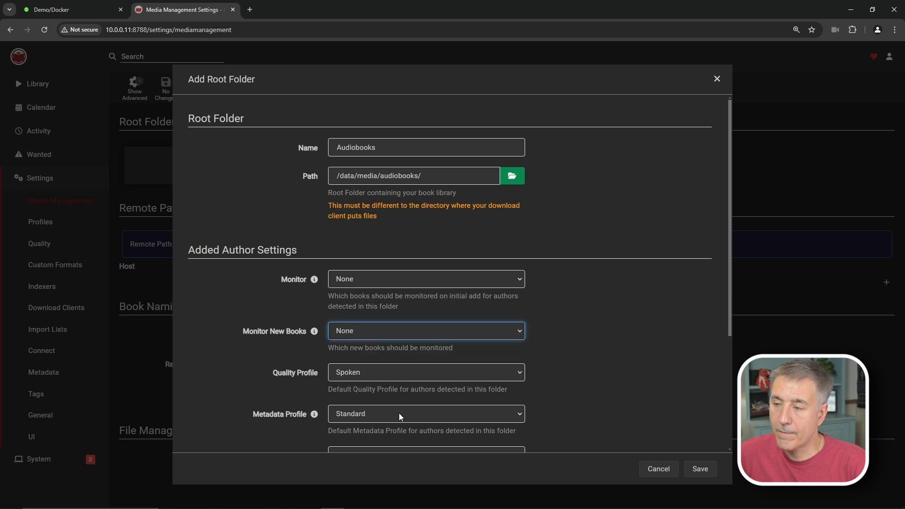
{"action": "left_click", "coordinate": [399, 413]}
{"action": "left_click", "coordinate": [399, 438]}
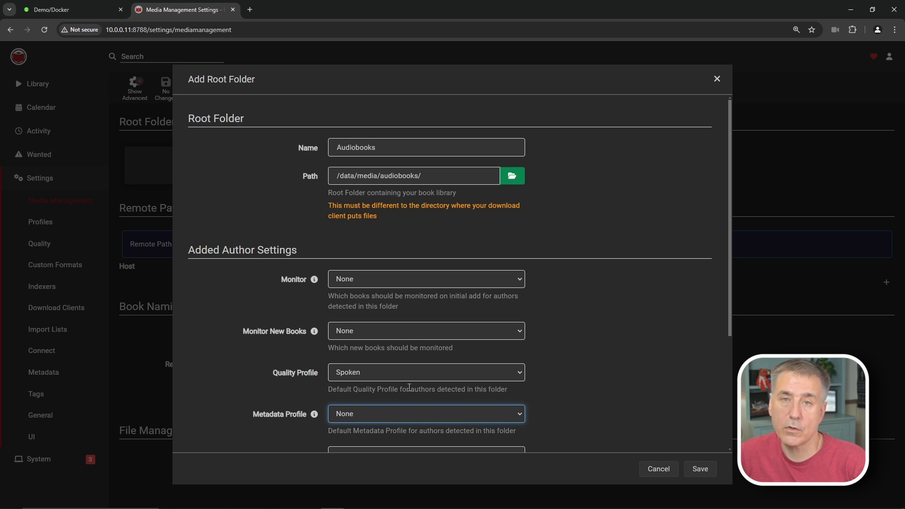
{"action": "left_click", "coordinate": [693, 467]}
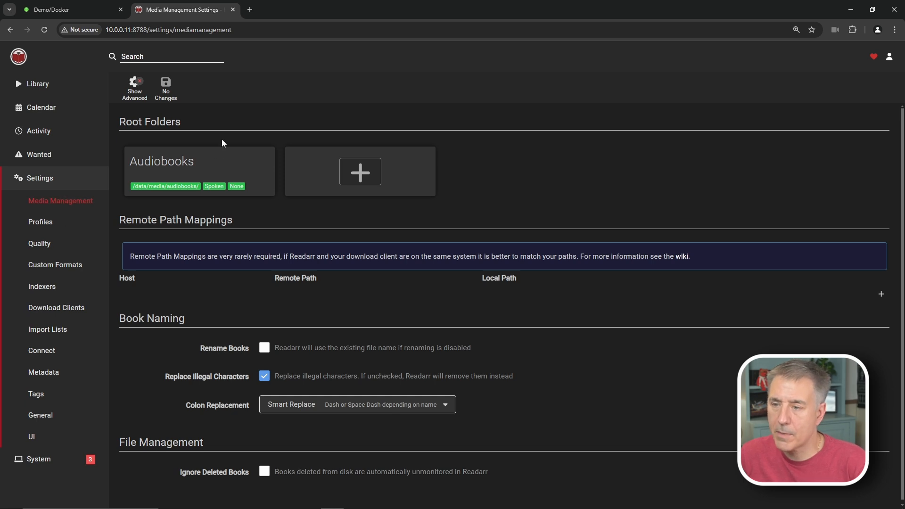
- Enable book renaming and Ignore Deleted Books, then go to the Profiles settings
{"action": "left_click", "coordinate": [264, 348]}
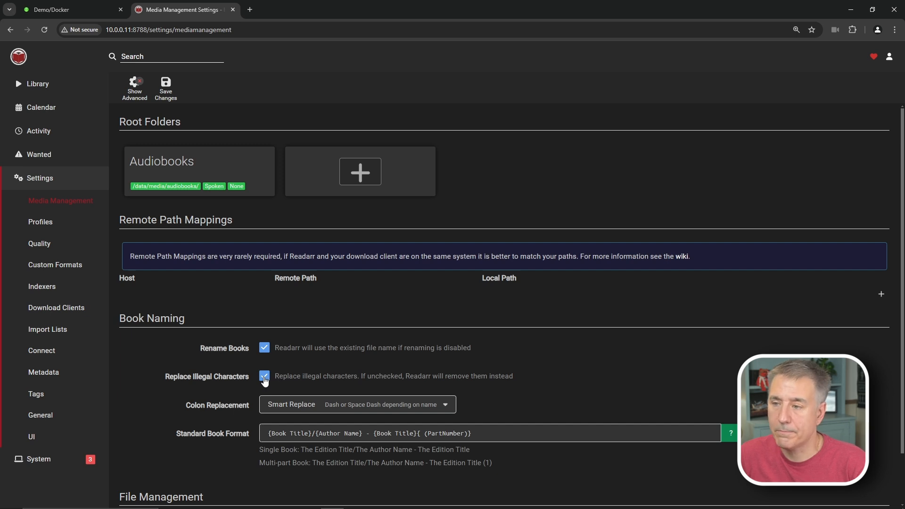
{"action": "scroll", "coordinate": [299, 443], "scroll_direction": "down", "scroll_amount": 1}
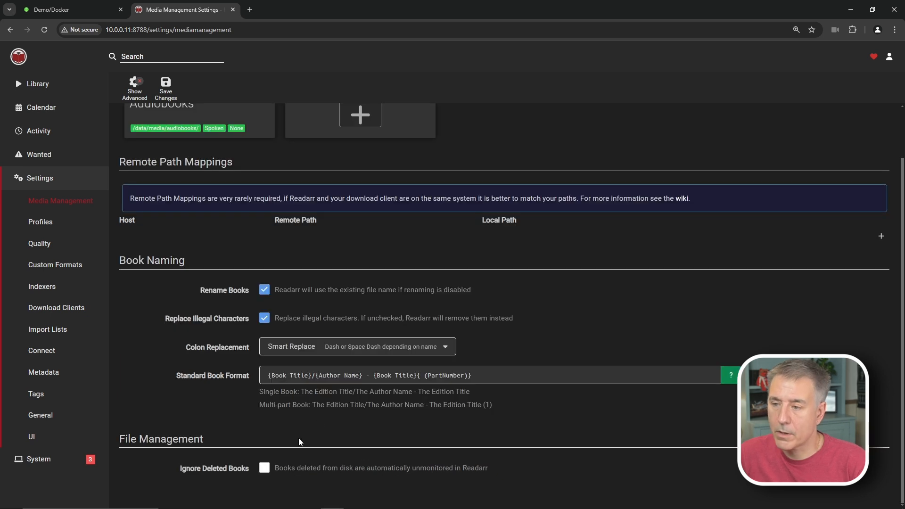
{"action": "left_click", "coordinate": [264, 469]}
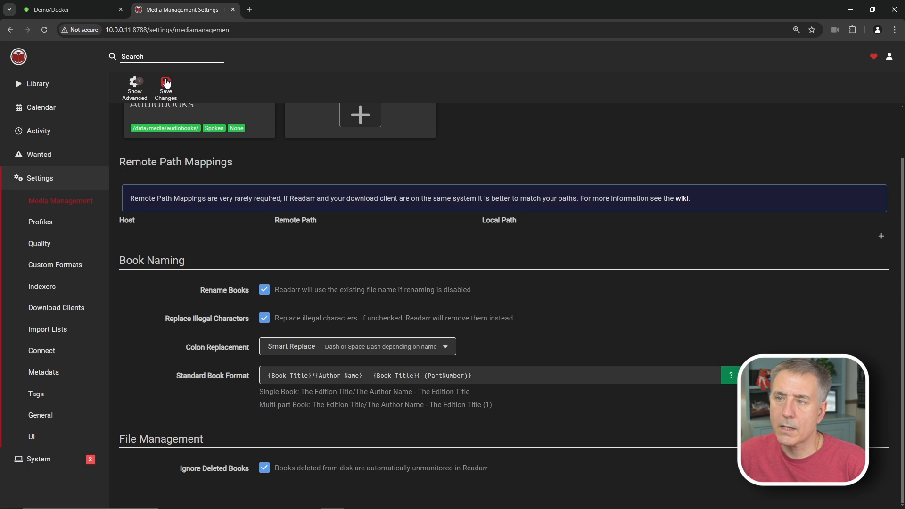
{"action": "left_click", "coordinate": [40, 223]}
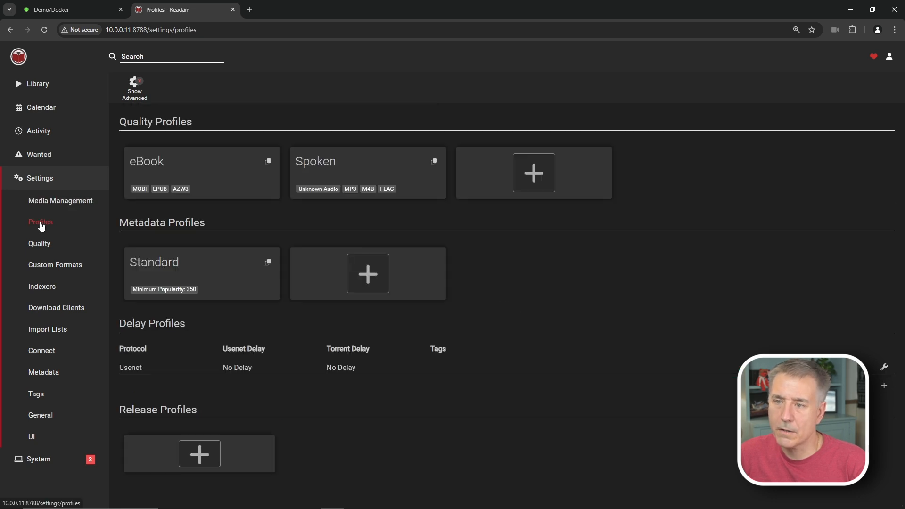
- Inspect the Standard metadata profile, then go to the Indexers settings
{"action": "left_click", "coordinate": [215, 270]}
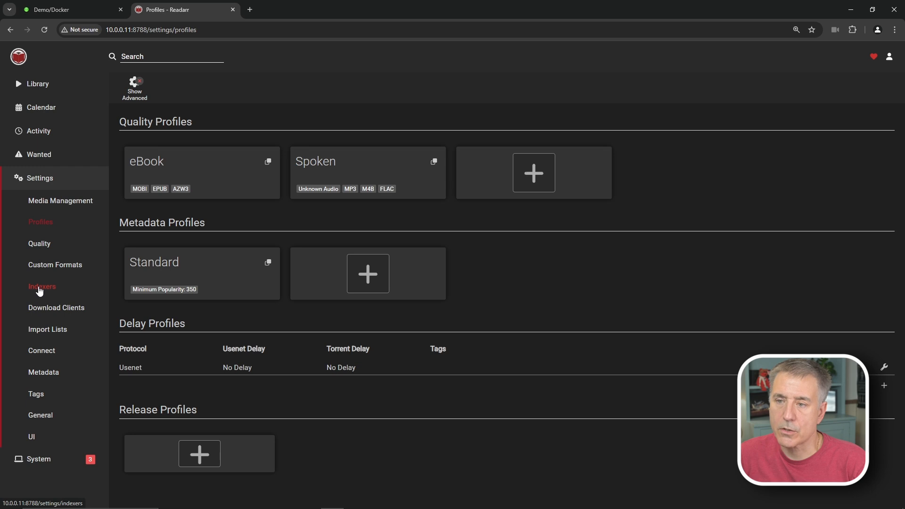
{"action": "left_click", "coordinate": [39, 289]}
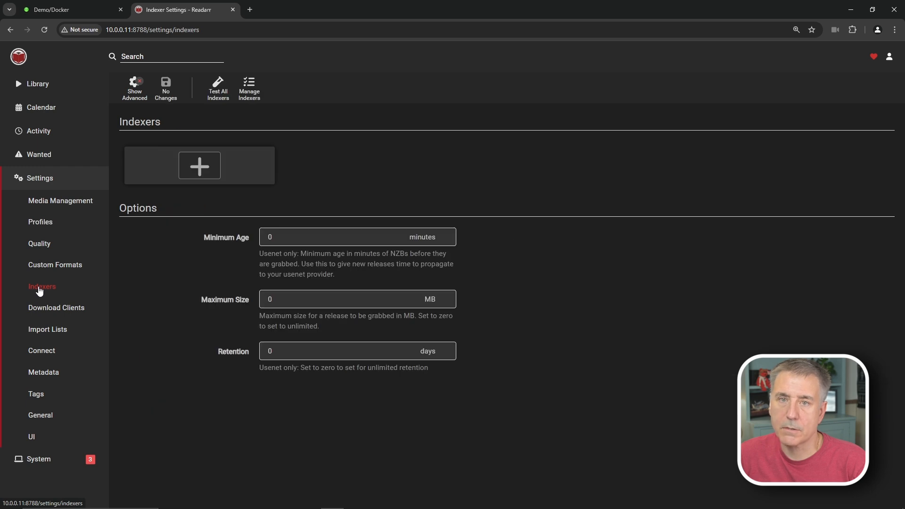
{"action": "left_click", "coordinate": [211, 172]}
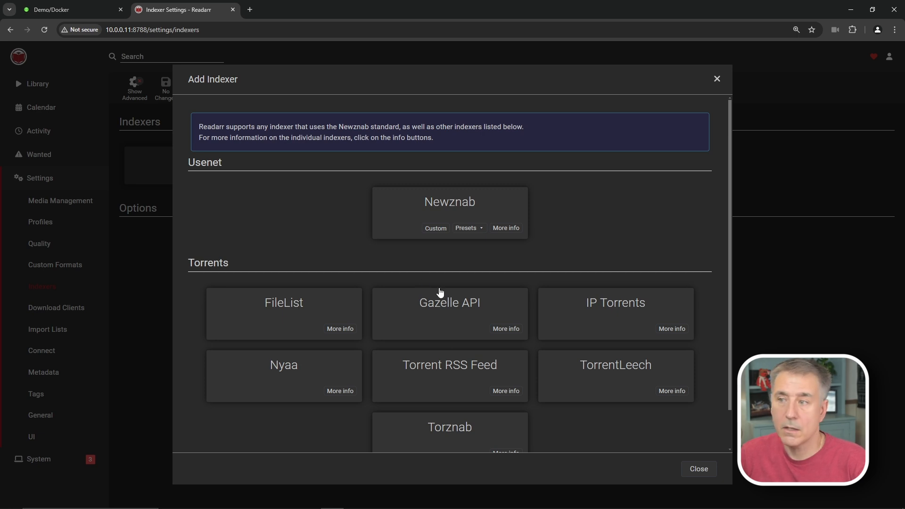
{"action": "left_click", "coordinate": [436, 391]}
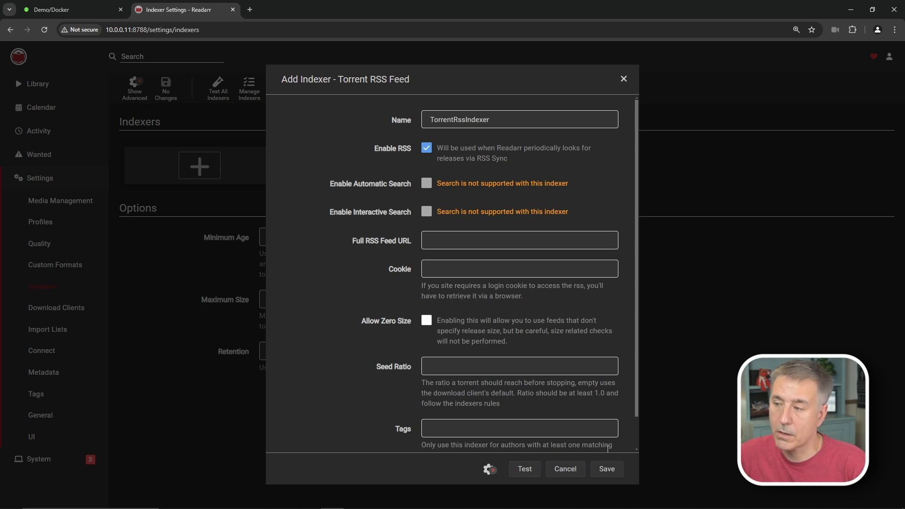
{"action": "left_click", "coordinate": [562, 469]}
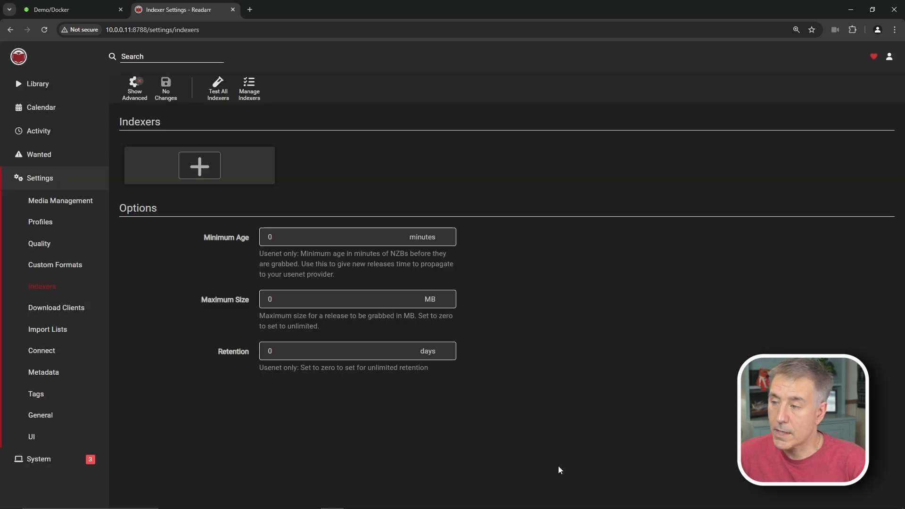
- Launch the binhex-prowlarr WebUI from Unraid's Docker page and enter the login username
{"action": "left_click", "coordinate": [76, 9]}
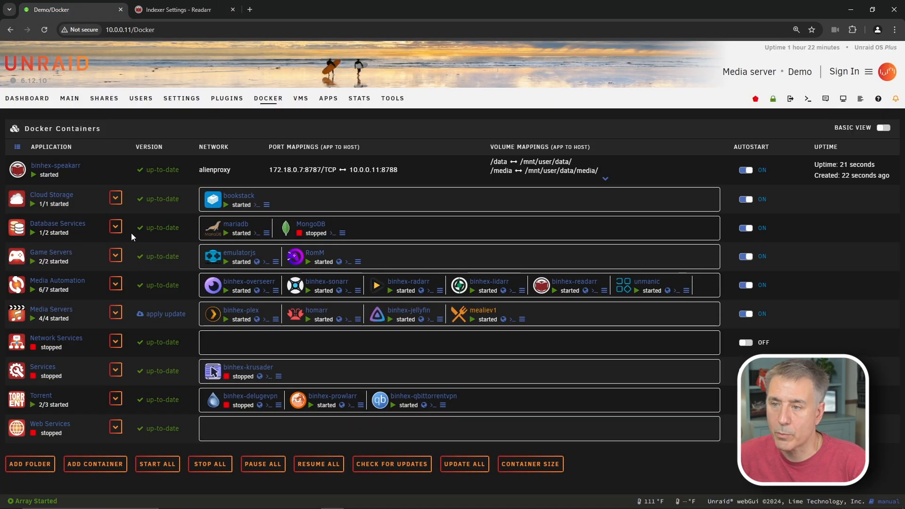
{"action": "left_click", "coordinate": [304, 405]}
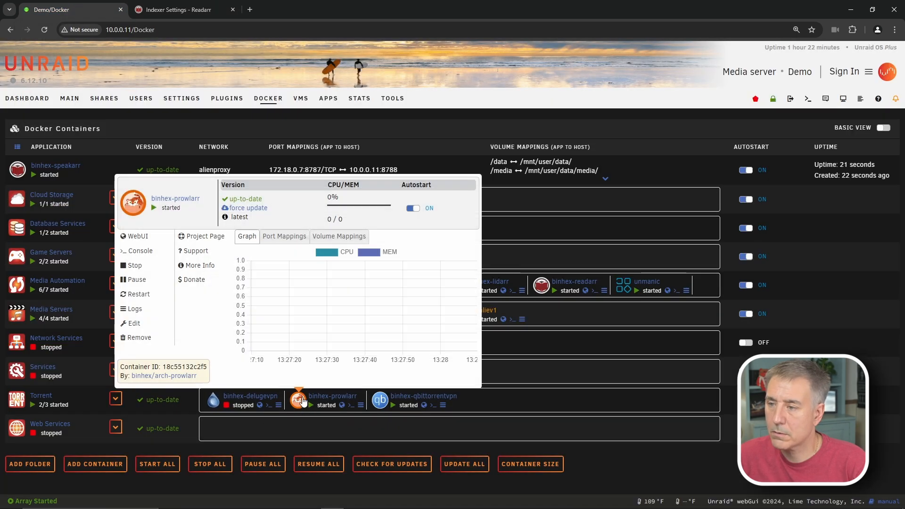
{"action": "left_click", "coordinate": [136, 240]}
{"action": "type", "text": "demo"}
{"action": "key", "text": "Tab"}
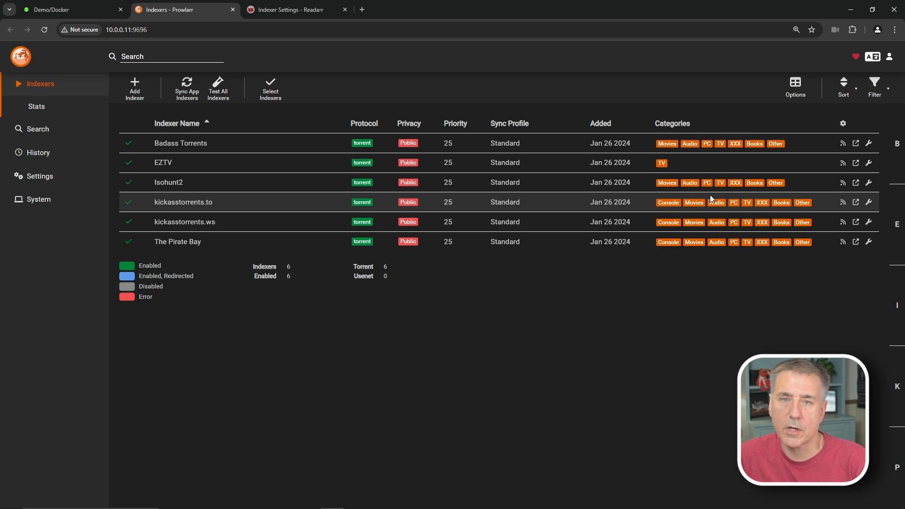
- In Prowlarr's Apps settings, add a Readarr application named Speakarr
{"action": "left_click", "coordinate": [40, 178]}
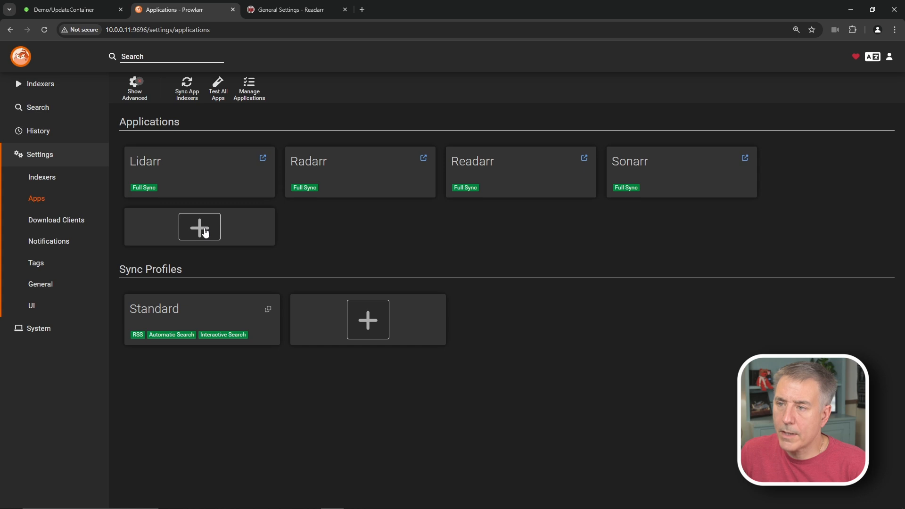
{"action": "left_click", "coordinate": [205, 229]}
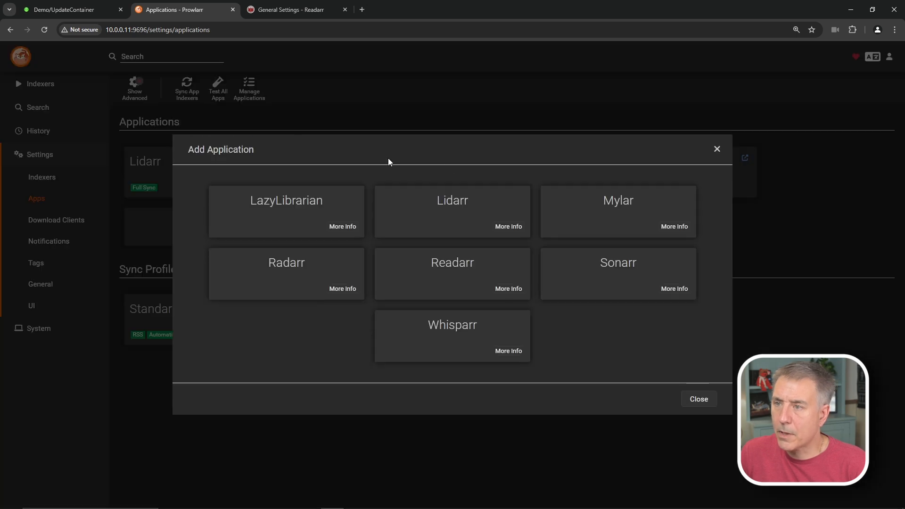
{"action": "left_click", "coordinate": [451, 272]}
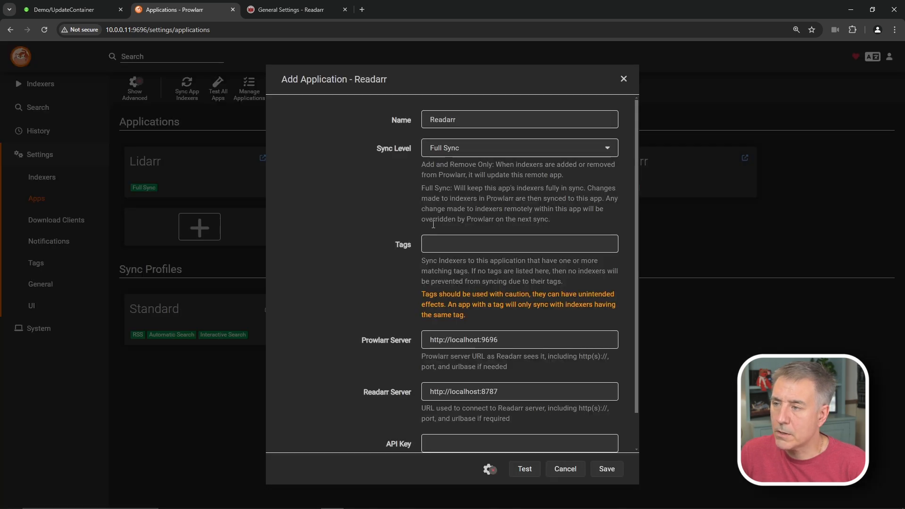
{"action": "type", "text": "Speakarr"}
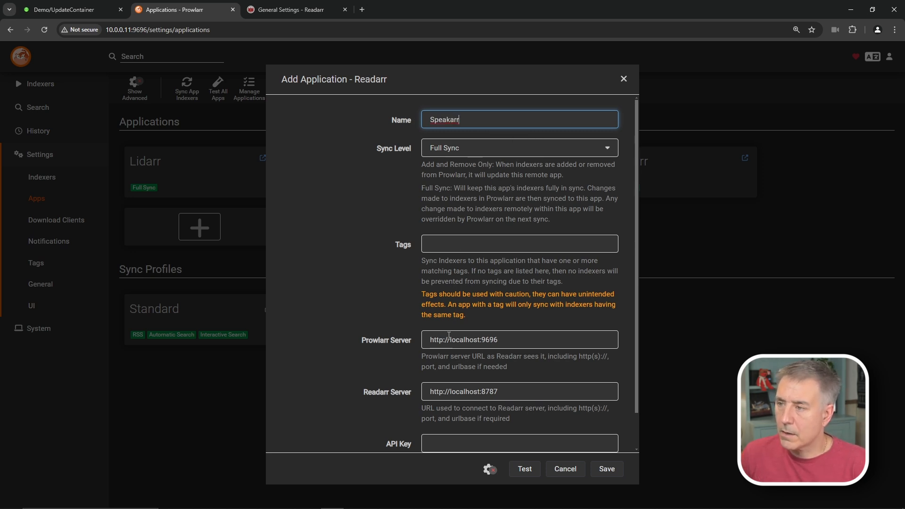
- Change the Prowlarr Server host from localhost to 10.0.0.11
{"action": "left_click", "coordinate": [477, 340]}
{"action": "key", "text": "BackSpace"}
{"action": "key", "text": "BackSpace"}
{"action": "key", "text": "BackSpace"}
{"action": "key", "text": "BackSpace"}
{"action": "key", "text": "BackSpace"}
{"action": "key", "text": "BackSpace"}
{"action": "key", "text": "Delete"}
{"action": "key", "text": "BackSpace"}
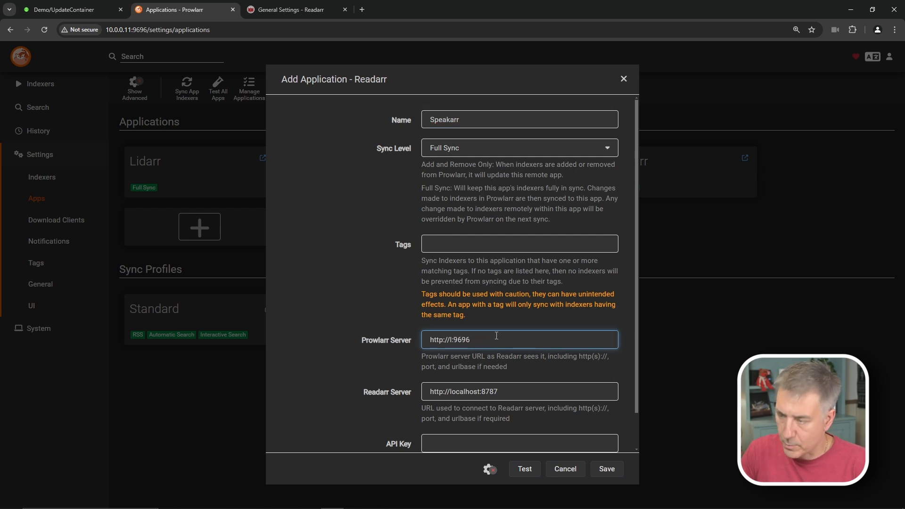
{"action": "key", "text": "Delete"}
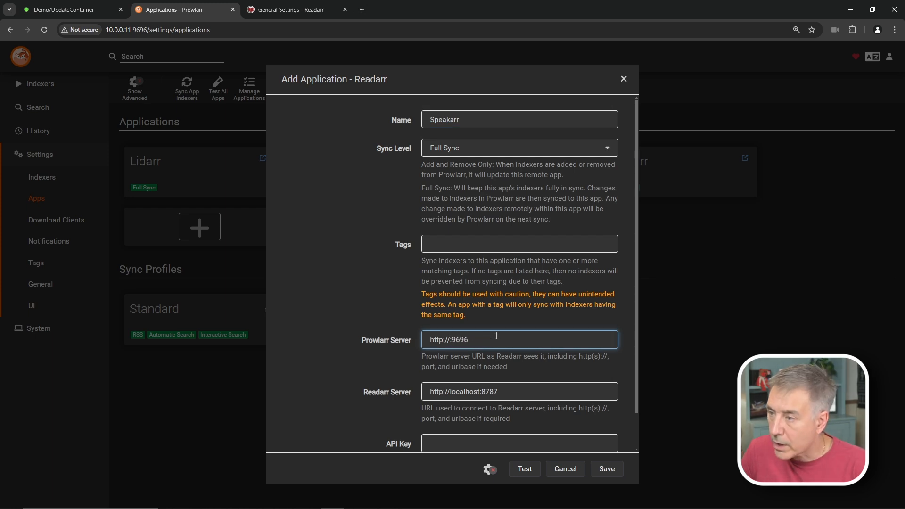
{"action": "type", "text": "10.0.0.11"}
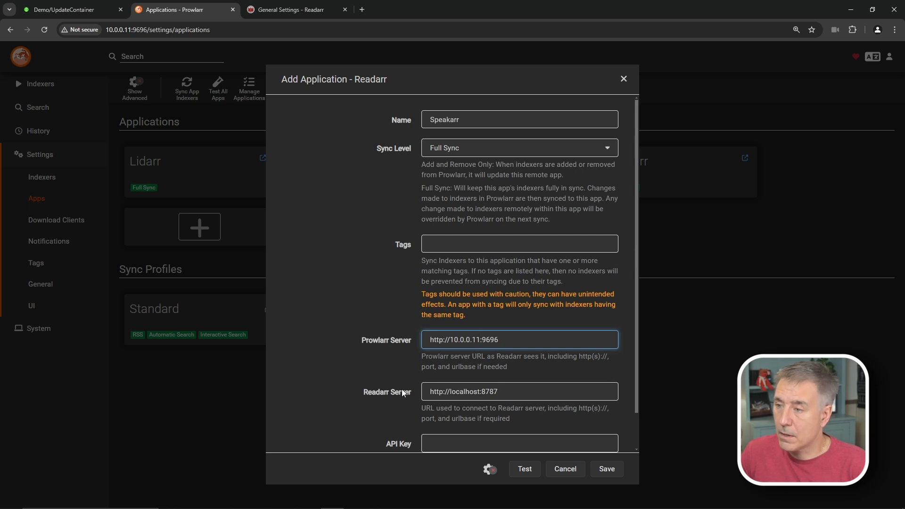
{"action": "left_click", "coordinate": [482, 389]}
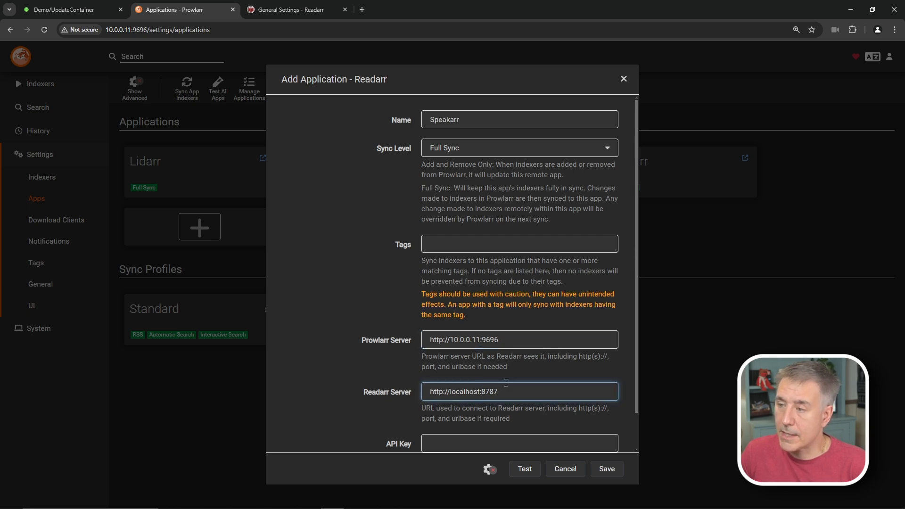
{"action": "key", "text": "BackSpace"}
{"action": "key", "text": "BackSpace"}
{"action": "key", "text": "BackSpace"}
{"action": "key", "text": "BackSpace"}
{"action": "key", "text": "BackSpace"}
{"action": "key", "text": "BackSpace"}
{"action": "key", "text": "BackSpace"}
{"action": "key", "text": "BackSpace"}
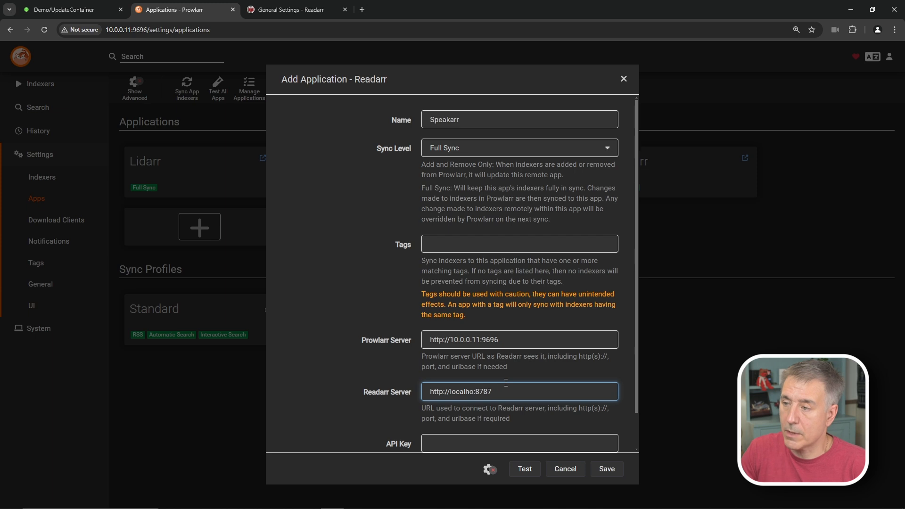
{"action": "key", "text": "BackSpace"}
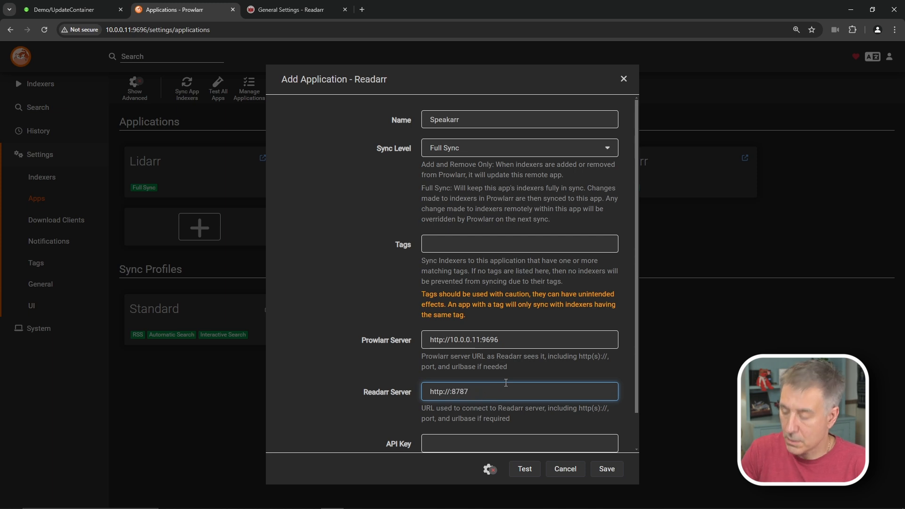
{"action": "type", "text": "10.0.0.11"}
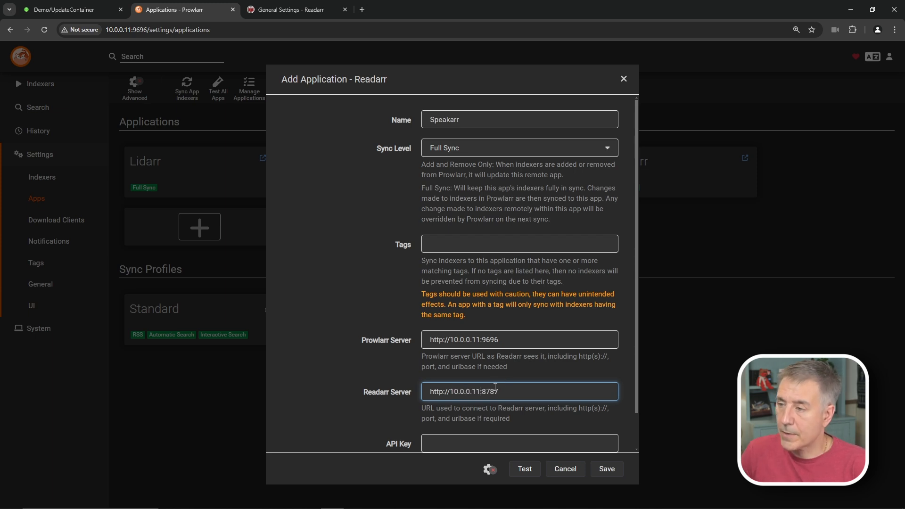
{"action": "left_click", "coordinate": [503, 392]}
{"action": "key", "text": "BackSpace"}
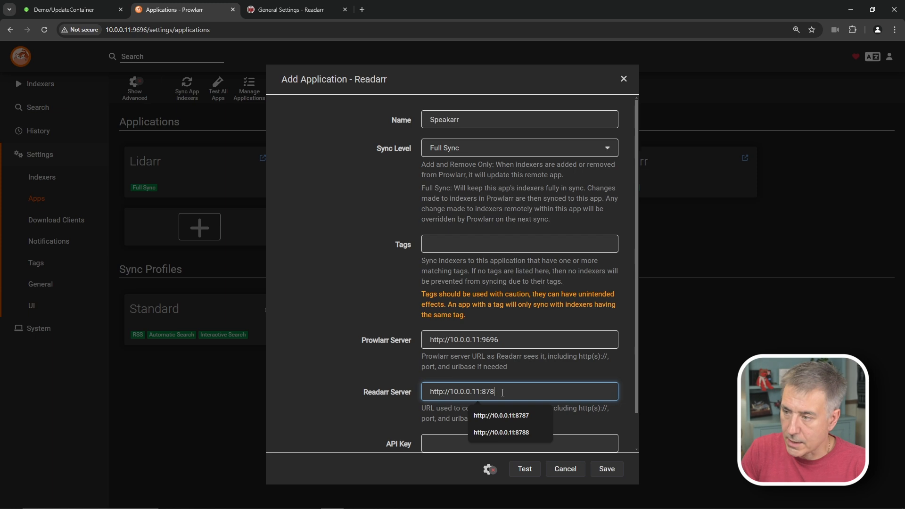
{"action": "type", "text": "8"}
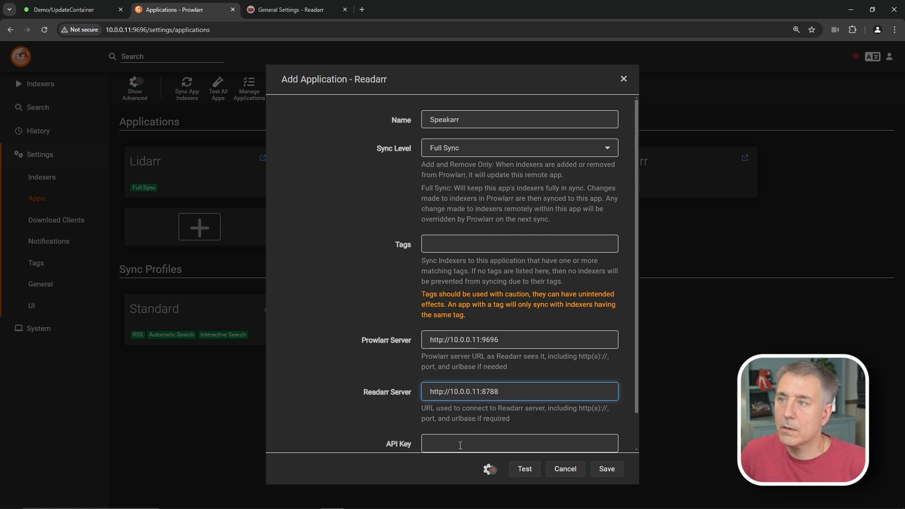
- Copy Readarr's API key from its general settings into the Speakarr application form
{"action": "left_click", "coordinate": [284, 10]}
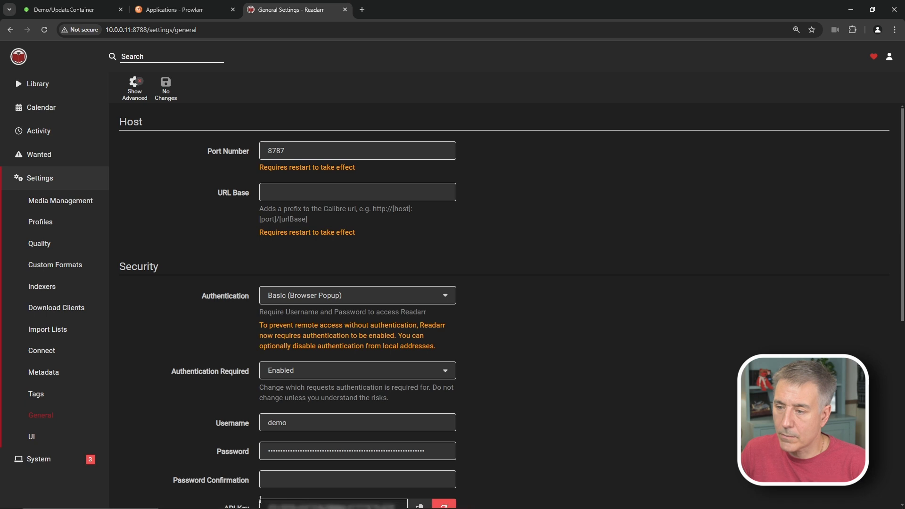
{"action": "left_click", "coordinate": [411, 504]}
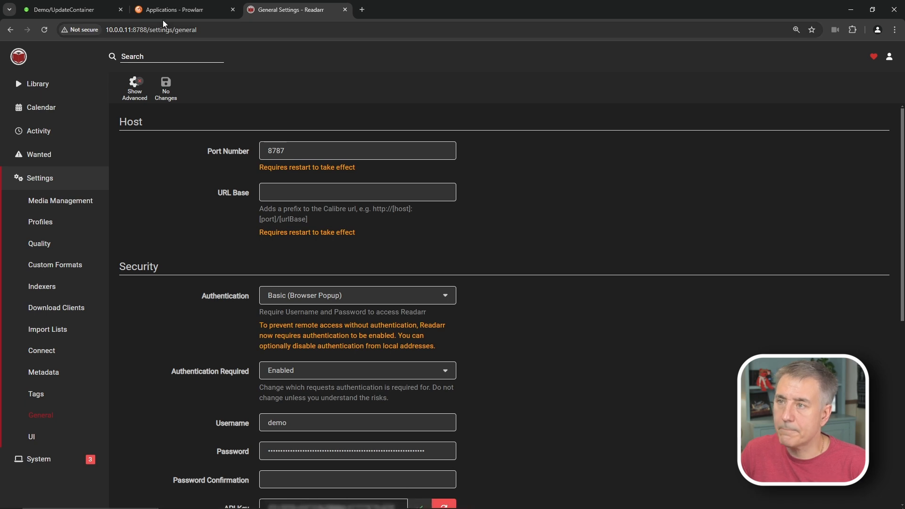
{"action": "left_click", "coordinate": [176, 10]}
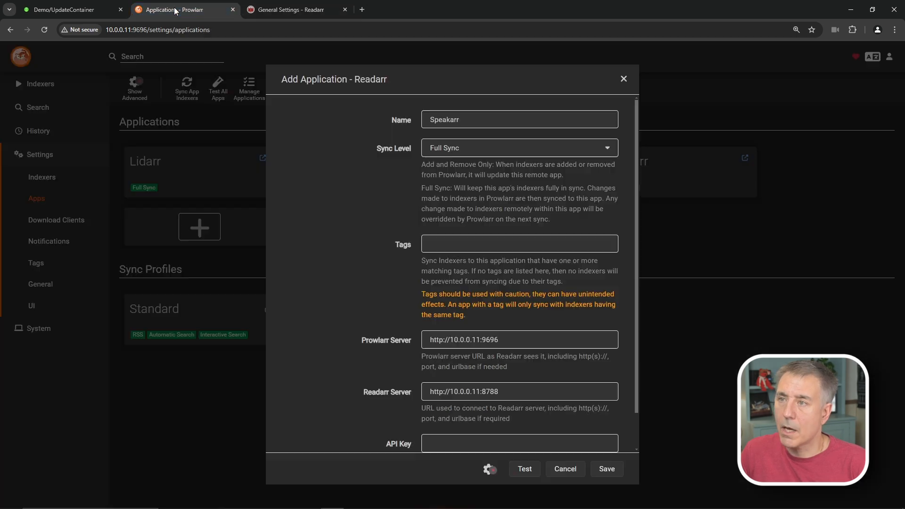
{"action": "left_click", "coordinate": [476, 445]}
{"action": "key", "text": "ctrl+v"}
- Test the connection, try the binhex-prowlarr hostname, then revert to 10.0.0.11 and retest
{"action": "left_click", "coordinate": [530, 470]}
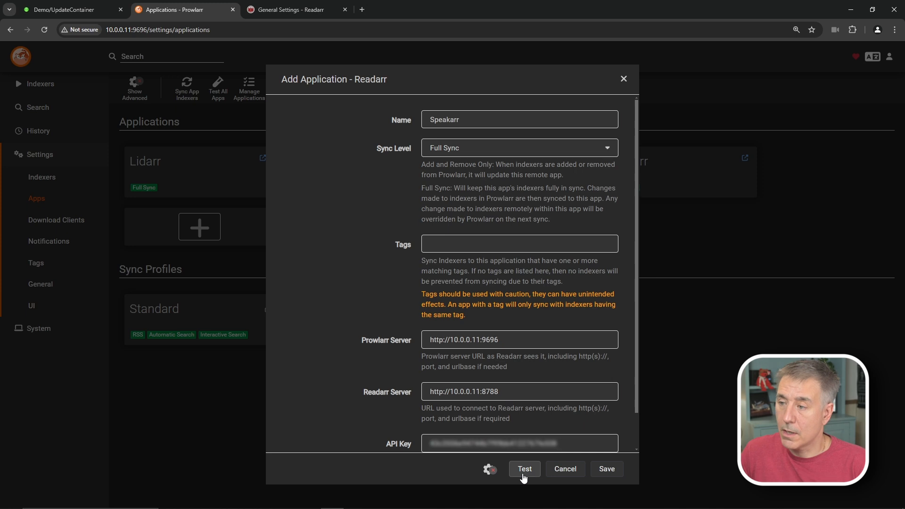
{"action": "double_click", "coordinate": [462, 338]}
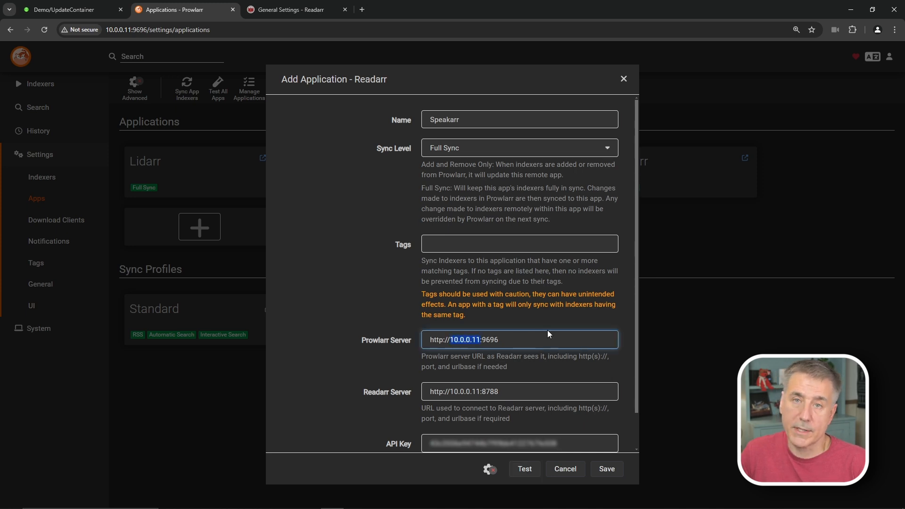
{"action": "type", "text": "binh"}
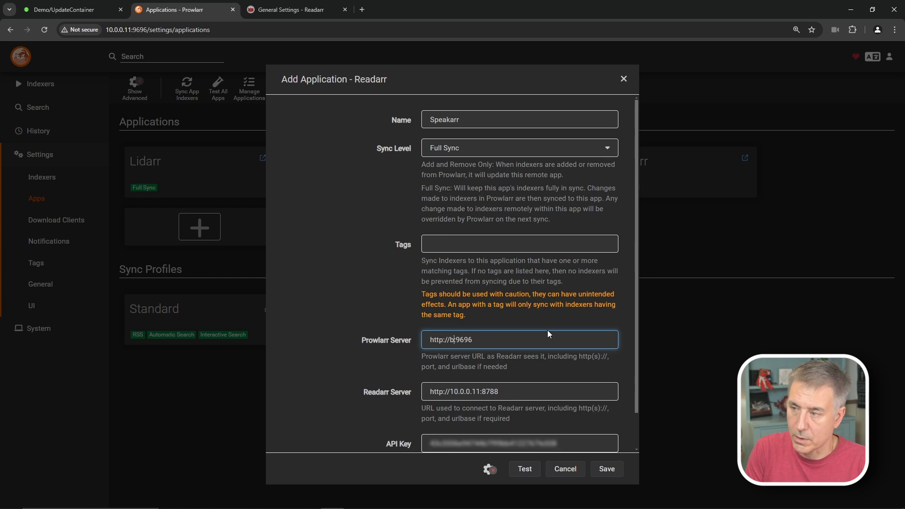
{"action": "type", "text": "ex-"}
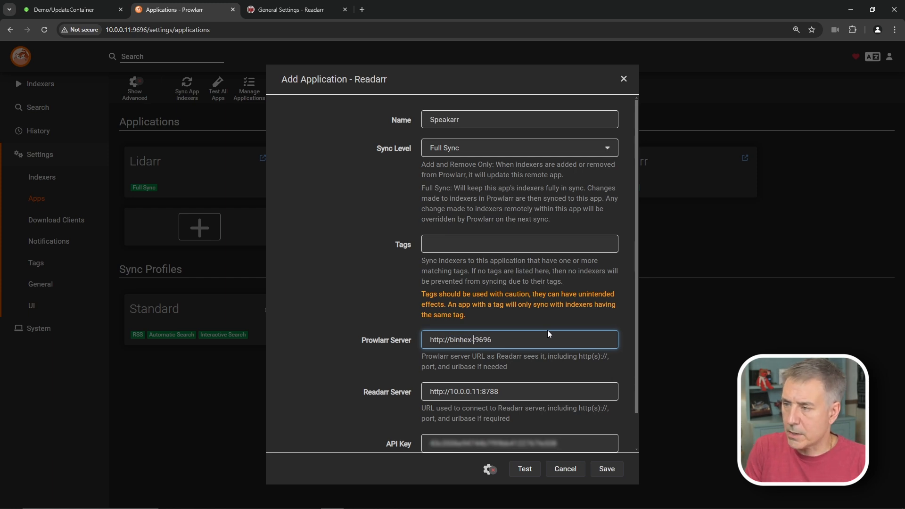
{"action": "type", "text": "prowlarr"}
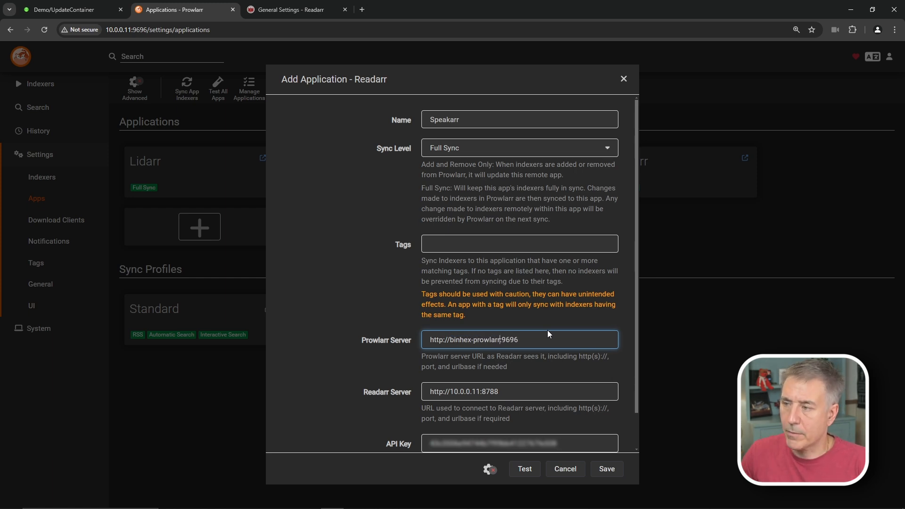
{"action": "left_click", "coordinate": [479, 394]}
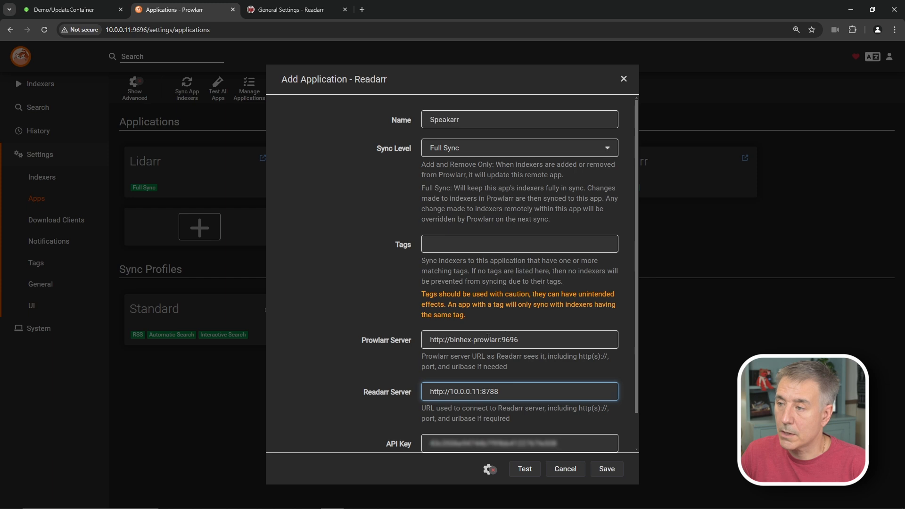
{"action": "left_click", "coordinate": [488, 338]}
{"action": "key", "text": "BackSpace"}
{"action": "key", "text": "BackSpace"}
{"action": "key", "text": "BackSpace"}
{"action": "key", "text": "BackSpace"}
{"action": "key", "text": "BackSpace"}
{"action": "key", "text": "BackSpace"}
{"action": "key", "text": "BackSpace"}
{"action": "key", "text": "BackSpace"}
{"action": "key", "text": "BackSpace"}
{"action": "key", "text": "BackSpace"}
{"action": "key", "text": "BackSpace"}
{"action": "key", "text": "BackSpace"}
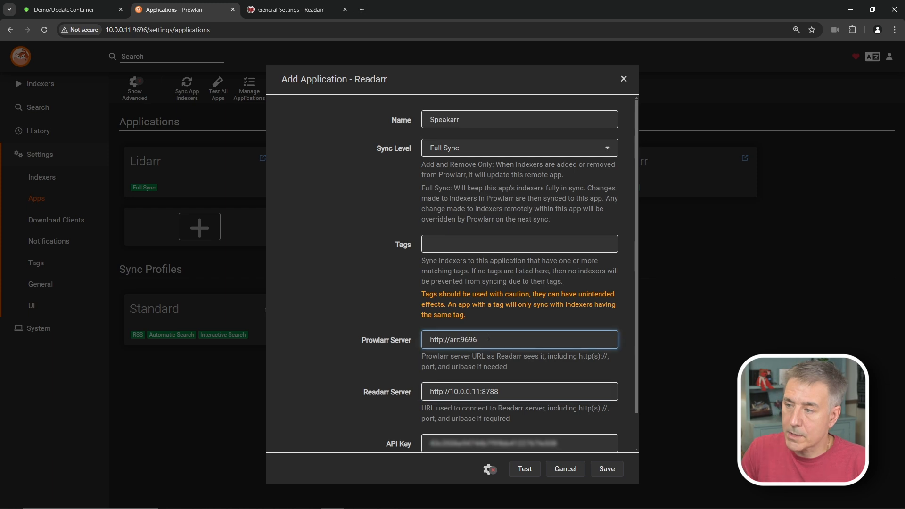
{"action": "key", "text": "Delete"}
{"action": "key", "text": "Delete"}
{"action": "key", "text": "Delete"}
{"action": "type", "text": "10."}
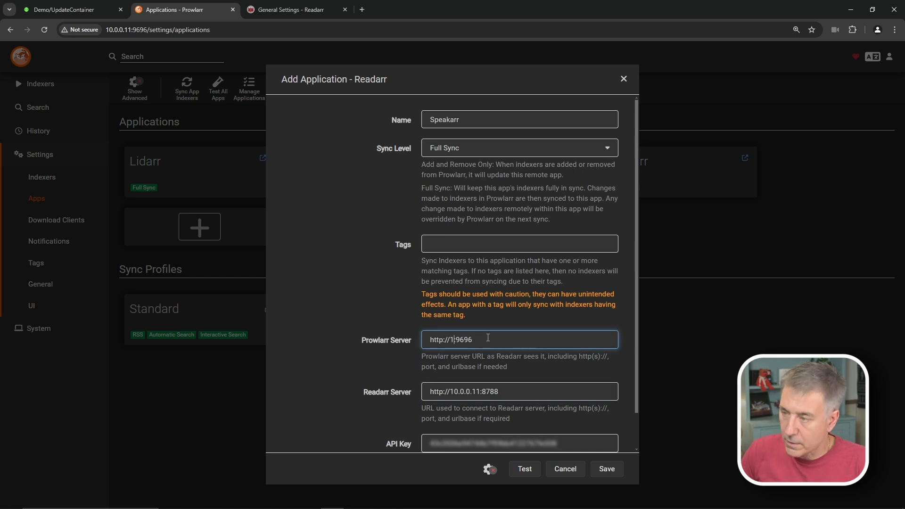
{"action": "type", "text": "0.0.11"}
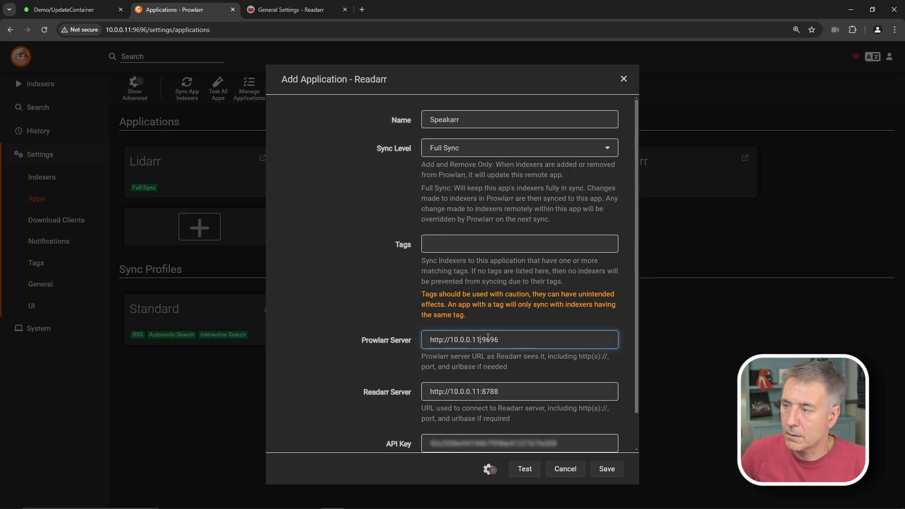
{"action": "left_click", "coordinate": [525, 468]}
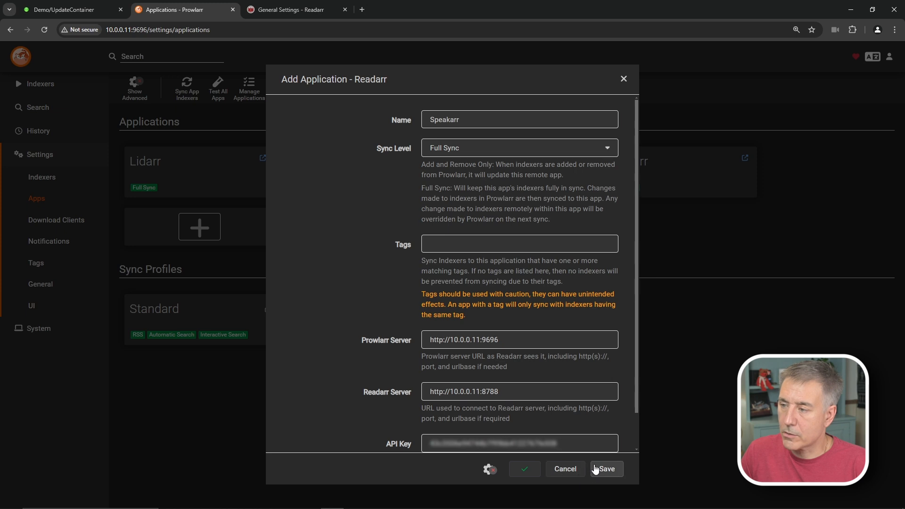
- Save the Speakarr application, check Readarr's synced indexers, and begin adding a download client
{"action": "left_click", "coordinate": [616, 471]}
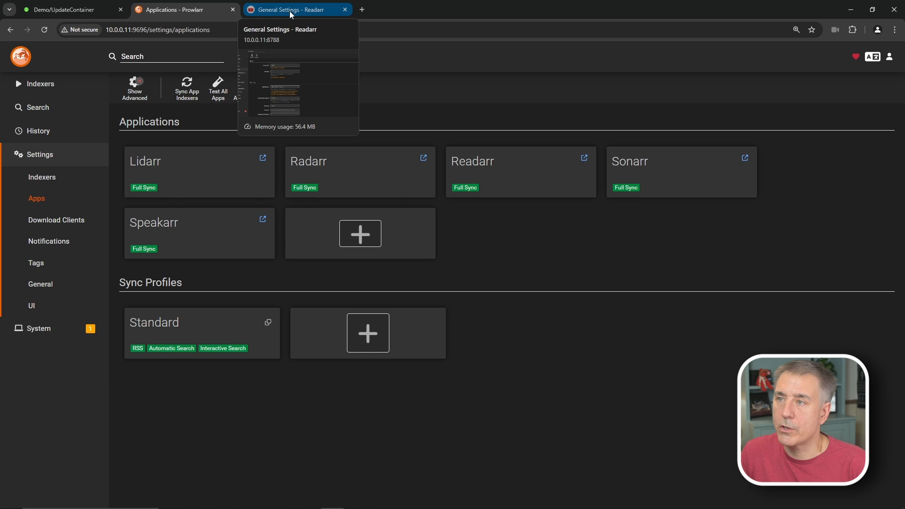
{"action": "left_click", "coordinate": [290, 11]}
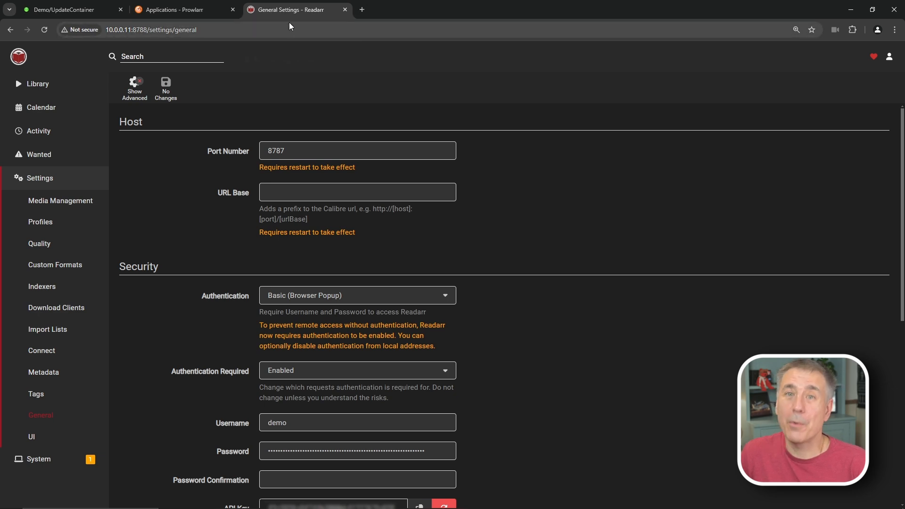
{"action": "left_click", "coordinate": [39, 288]}
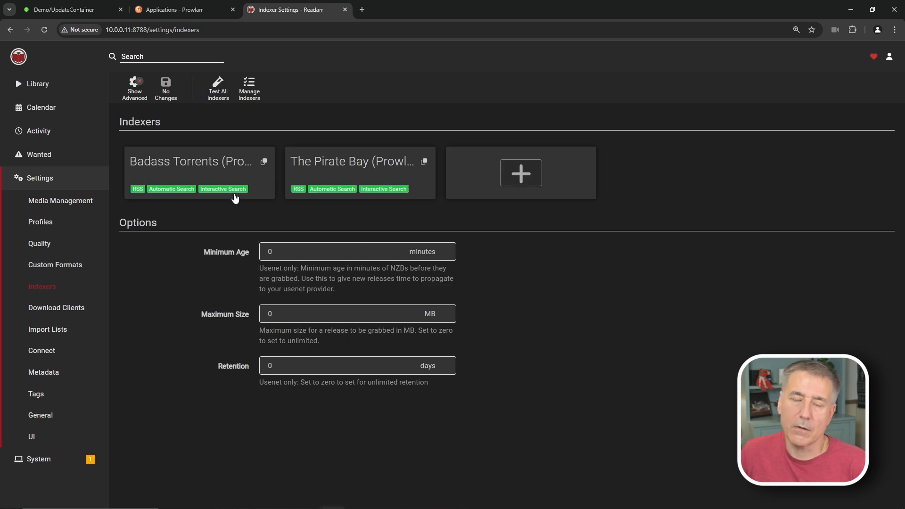
{"action": "left_click", "coordinate": [55, 313]}
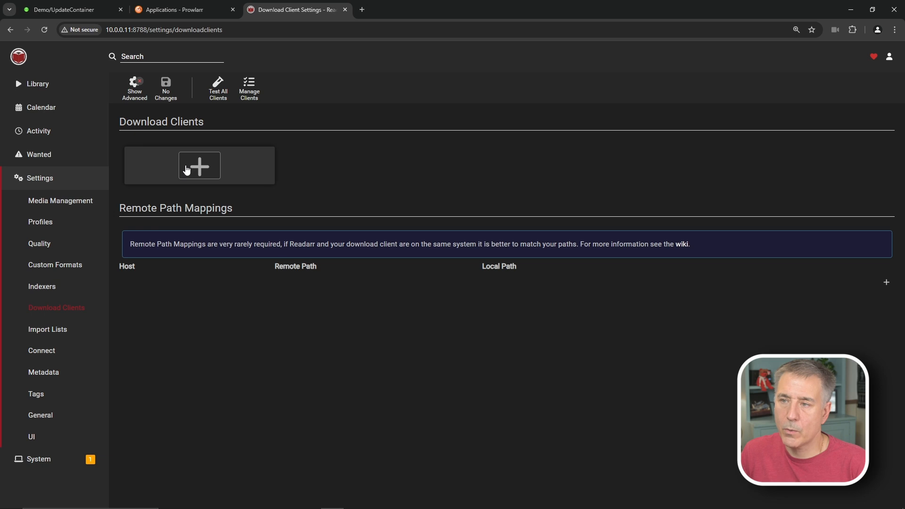
{"action": "left_click", "coordinate": [200, 167]}
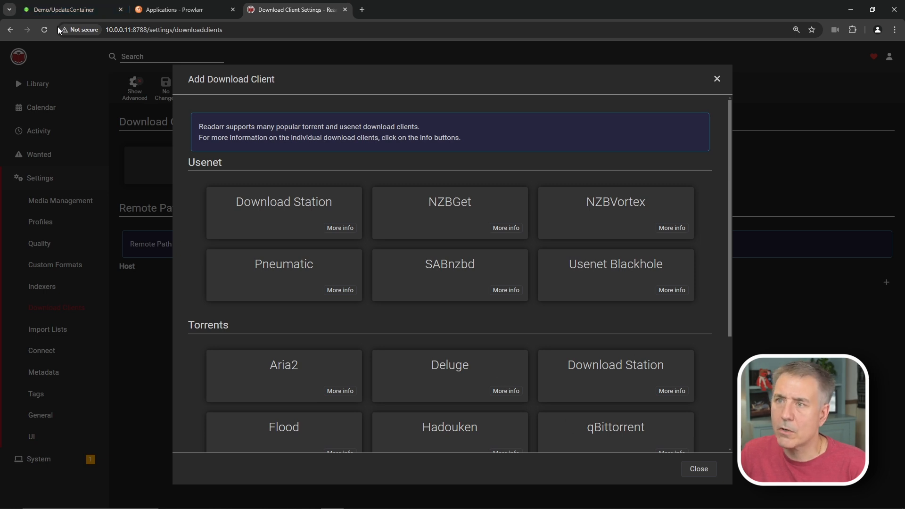
- Close the Prowlarr tab and return to Readarr's download client settings
{"action": "left_click", "coordinate": [78, 9]}
{"action": "left_click", "coordinate": [270, 99]}
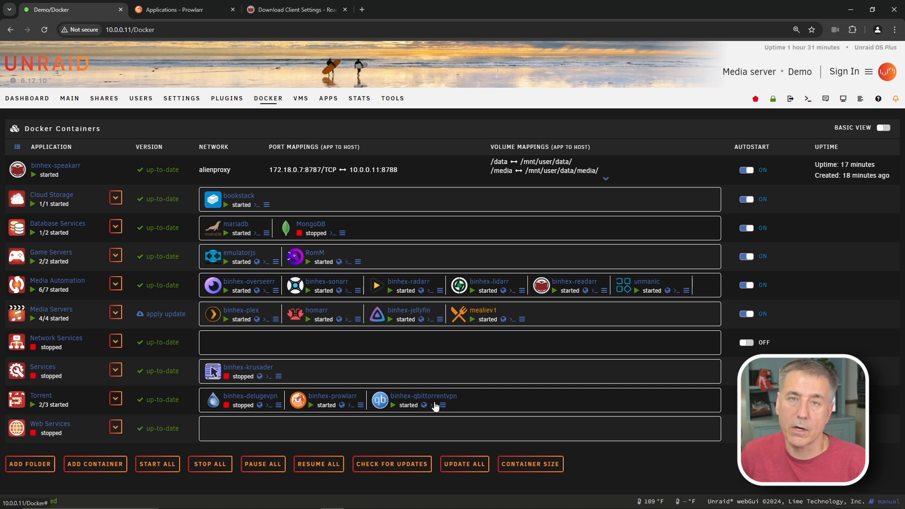
{"action": "left_click", "coordinate": [233, 10]}
{"action": "left_click", "coordinate": [193, 10]}
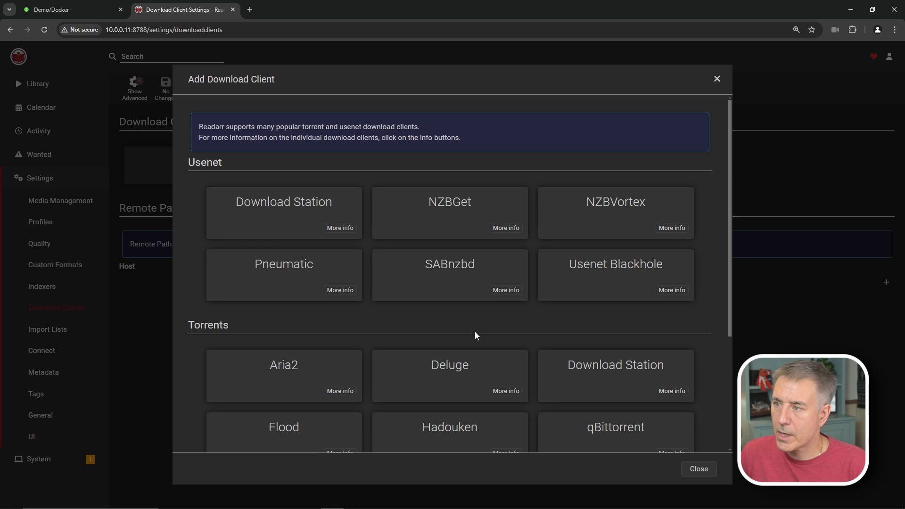
- Choose qBittorrent, name it qBittorrent, set host 10.0.0.11, and enter username and password
{"action": "left_click", "coordinate": [591, 431]}
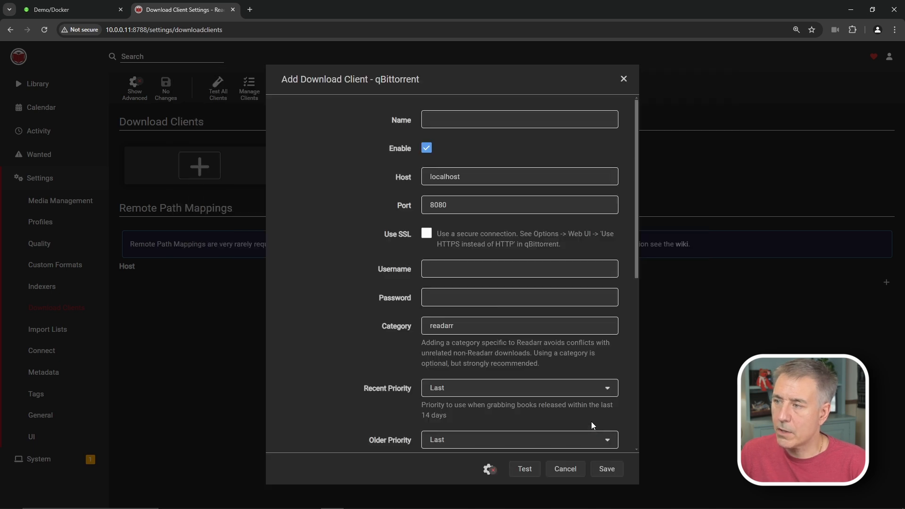
{"action": "left_click", "coordinate": [465, 121]}
{"action": "type", "text": "qBittorrent"}
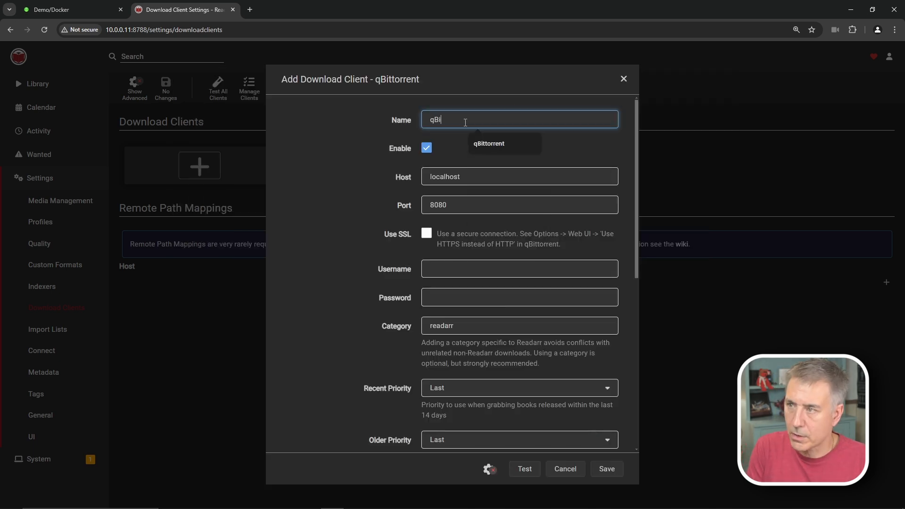
{"action": "key", "text": "Down"}
{"action": "key", "text": "Tab"}
{"action": "type", "text": "10"}
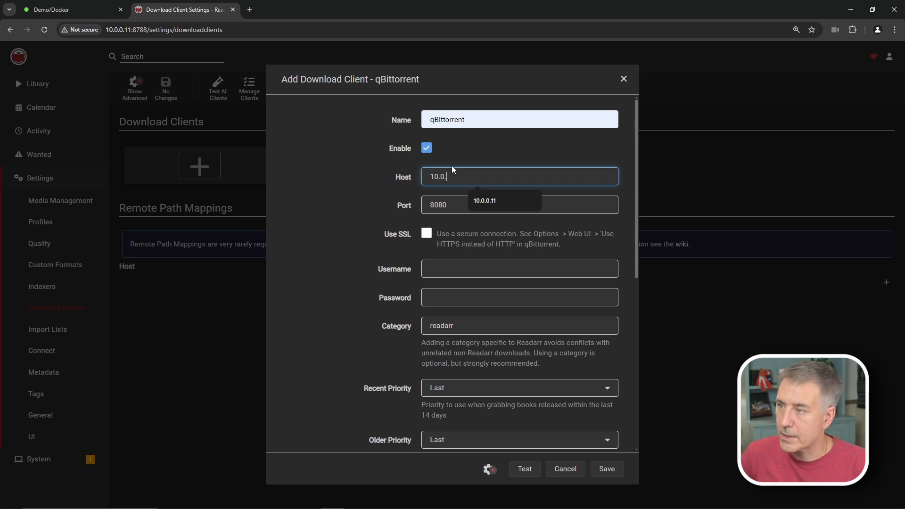
{"action": "type", "text": ".0.0.11"}
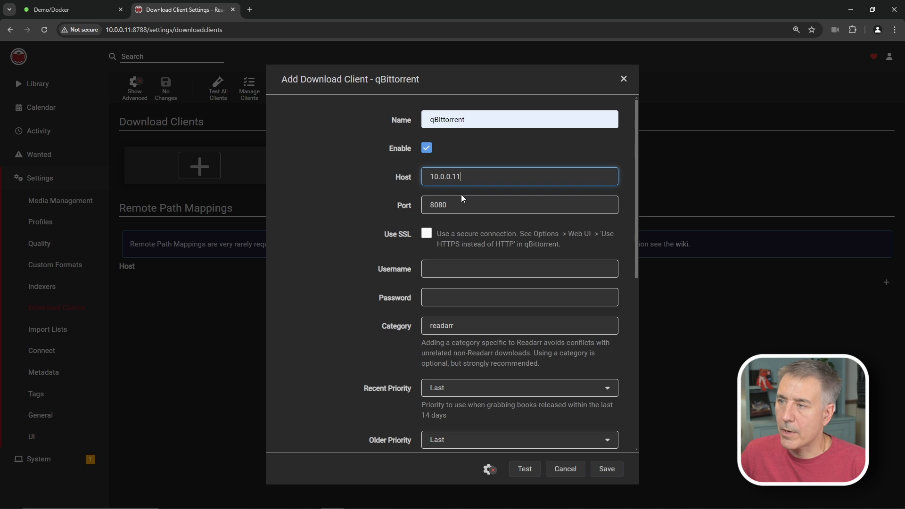
{"action": "left_click", "coordinate": [428, 272]}
{"action": "type", "text": "demo"}
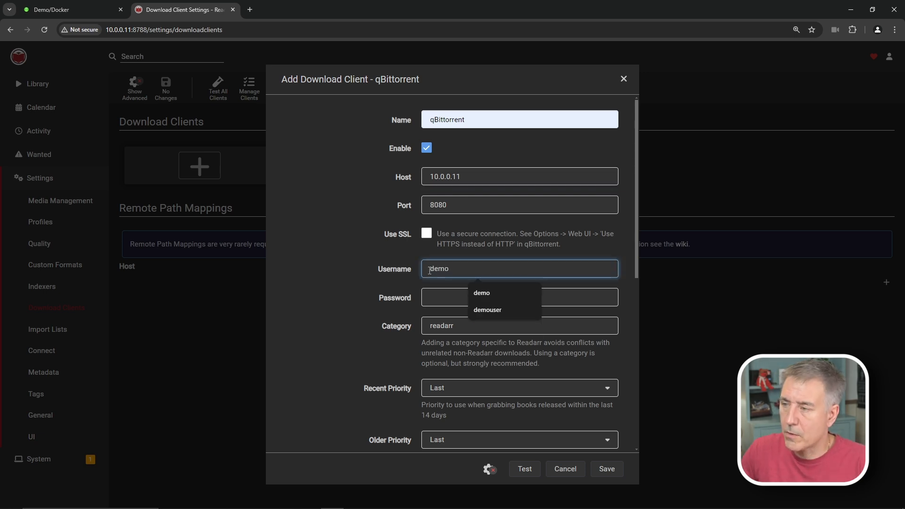
{"action": "left_click", "coordinate": [440, 292]}
{"action": "key", "text": "ctrl+v"}
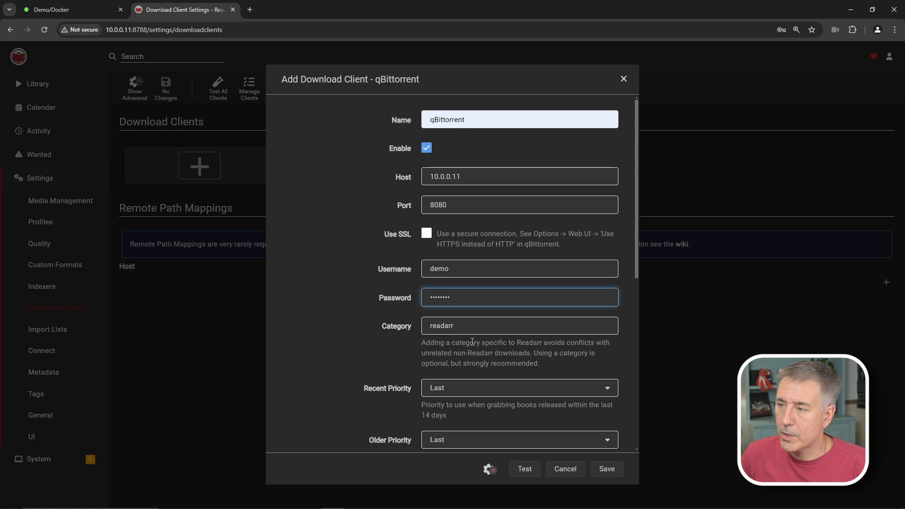
- Set the category to speakarr, test the connection, and save the qBittorrent client
{"action": "left_click", "coordinate": [463, 324]}
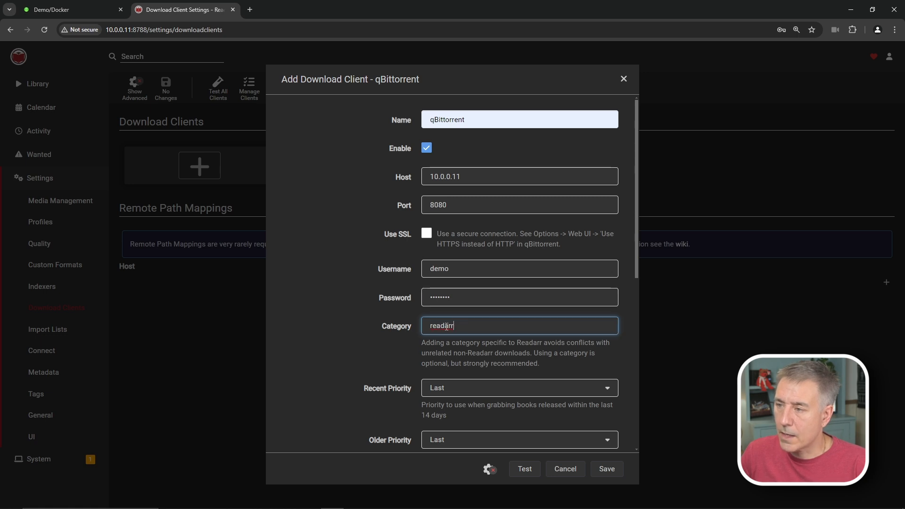
{"action": "left_click_drag", "start_coordinate": [443, 325], "coordinate": [377, 324]}
{"action": "type", "text": "speak"}
{"action": "scroll", "coordinate": [450, 399], "scroll_direction": "down", "scroll_amount": 4}
{"action": "scroll", "coordinate": [495, 270], "scroll_direction": "down", "scroll_amount": 2}
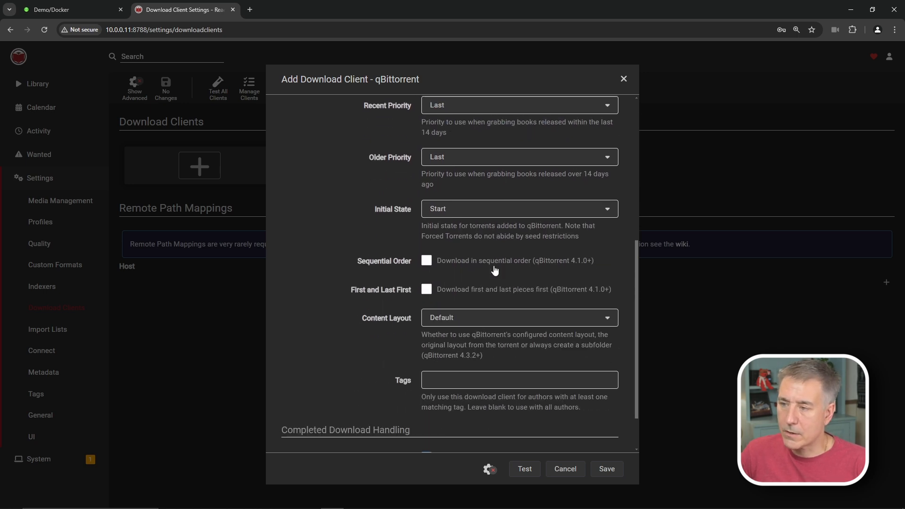
{"action": "scroll", "coordinate": [430, 245], "scroll_direction": "down", "scroll_amount": 1}
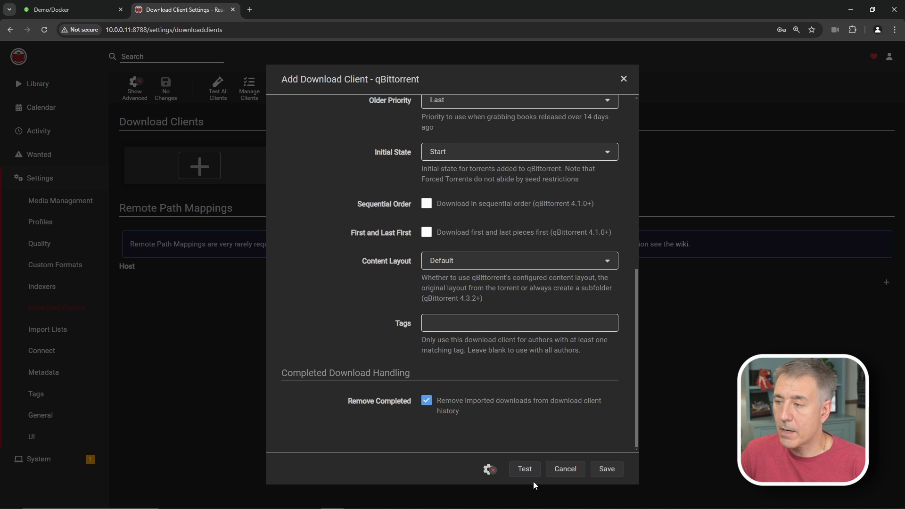
{"action": "left_click", "coordinate": [527, 470]}
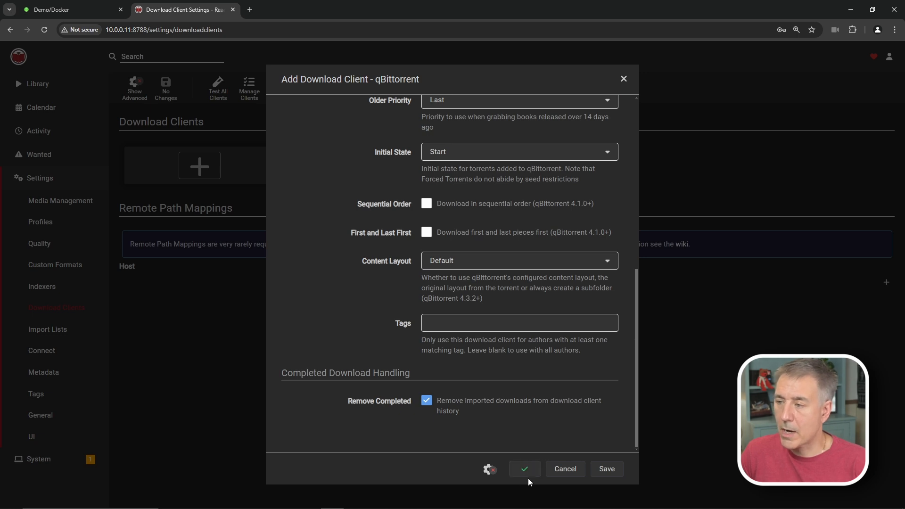
{"action": "left_click", "coordinate": [608, 468]}
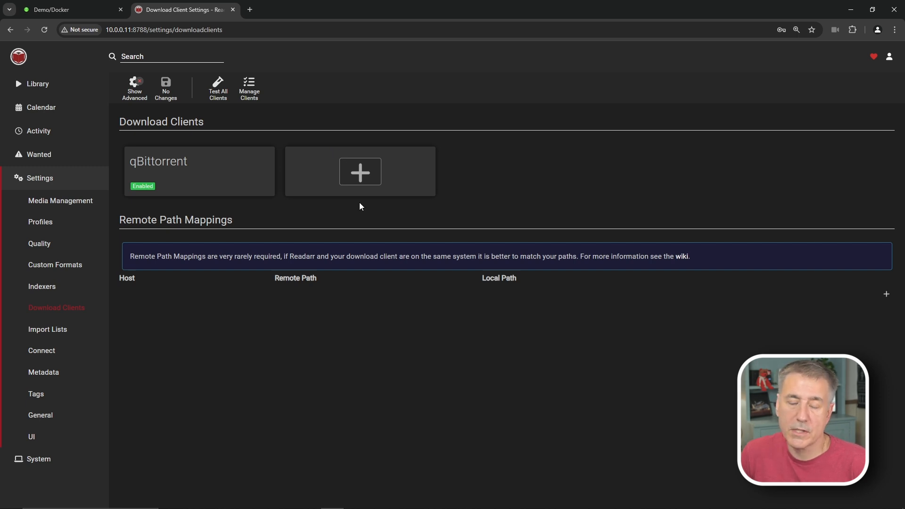
- Add a Deluge download client named Deluge with host 10.0.0.11
{"action": "left_click", "coordinate": [360, 172]}
{"action": "left_click", "coordinate": [460, 373]}
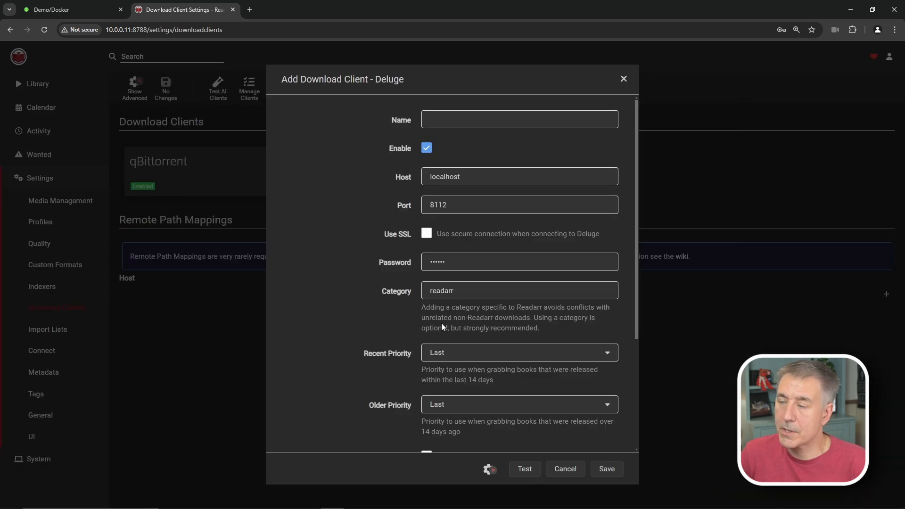
{"action": "left_click", "coordinate": [467, 119]}
{"action": "type", "text": "Deluge"}
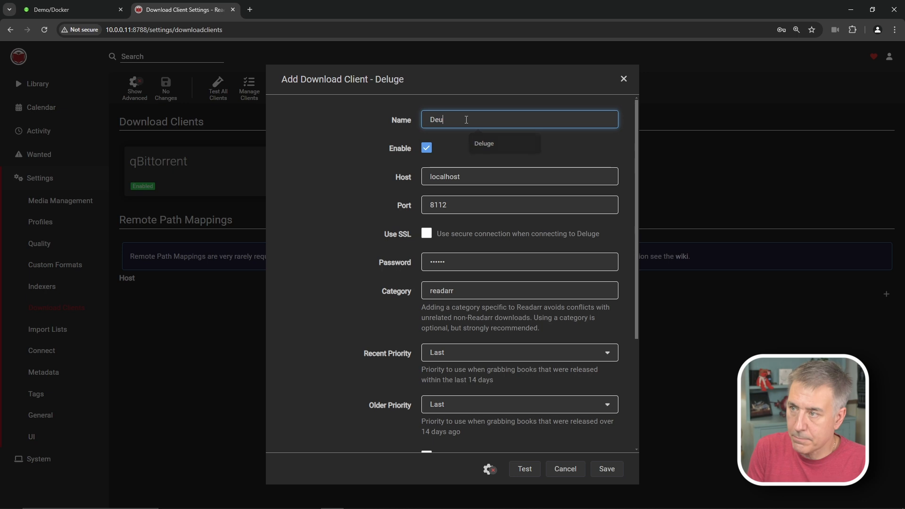
{"action": "key", "text": "Tab"}
{"action": "key", "text": "Tab"}
{"action": "type", "text": "10.0.0.11"}
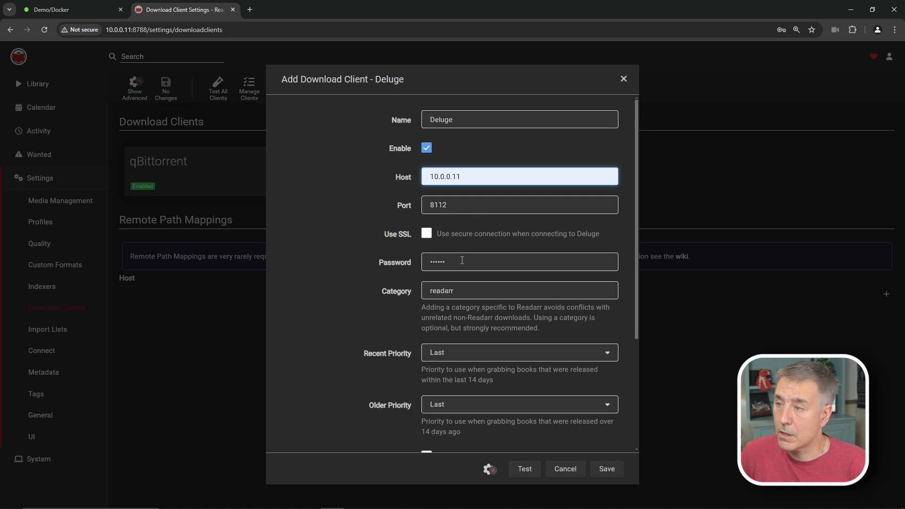
- Enter the Deluge password, set category speakarr, and test the connection
{"action": "left_click_drag", "start_coordinate": [462, 261], "coordinate": [384, 257]}
{"action": "type", "text": "••••"}
{"action": "key", "text": "Tab"}
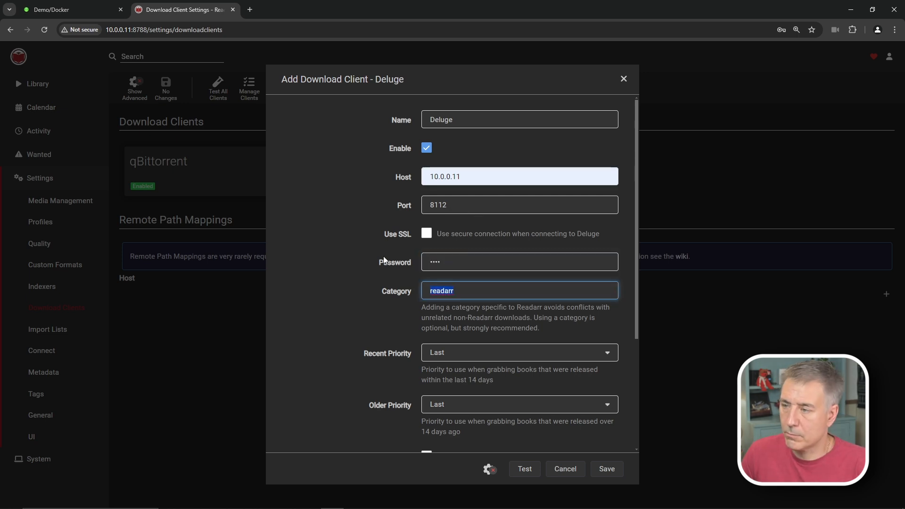
{"action": "left_click_drag", "start_coordinate": [467, 261], "coordinate": [360, 252]}
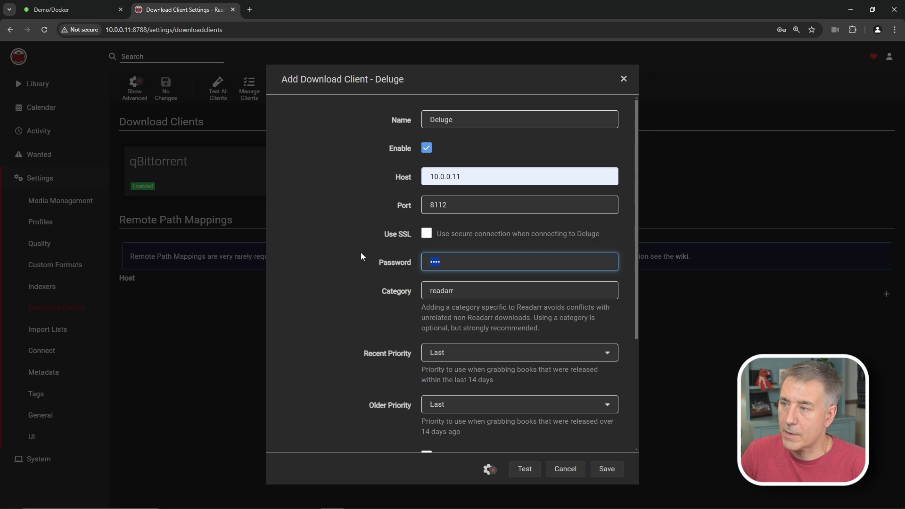
{"action": "type", "text": "•••"}
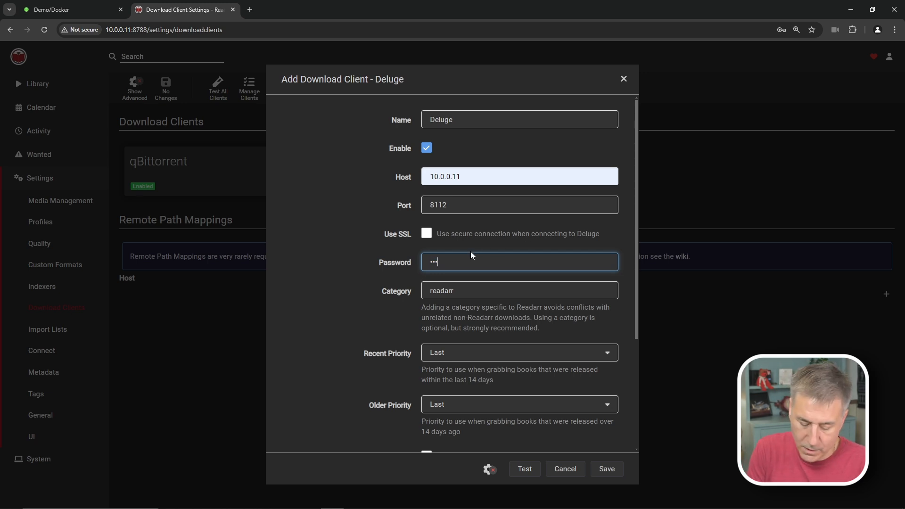
{"action": "key", "text": "BackSpace"}
{"action": "key", "text": "BackSpace"}
{"action": "key", "text": "BackSpace"}
{"action": "key", "text": "BackSpace"}
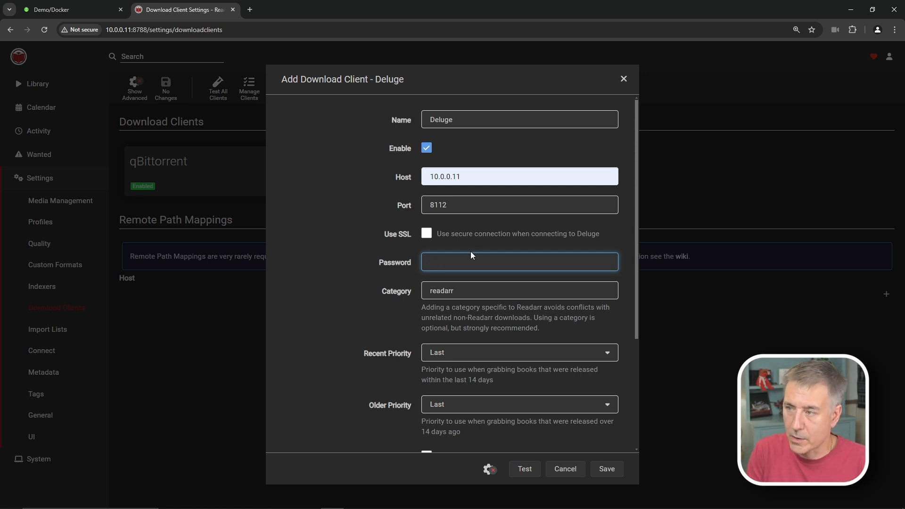
{"action": "type", "text": "•••••••••"}
{"action": "left_click_drag", "start_coordinate": [445, 291], "coordinate": [425, 293]}
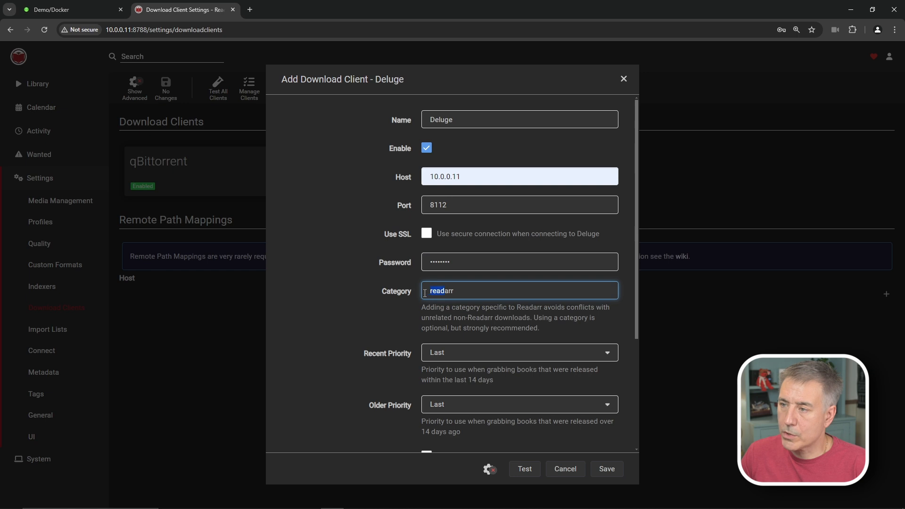
{"action": "type", "text": "spea"}
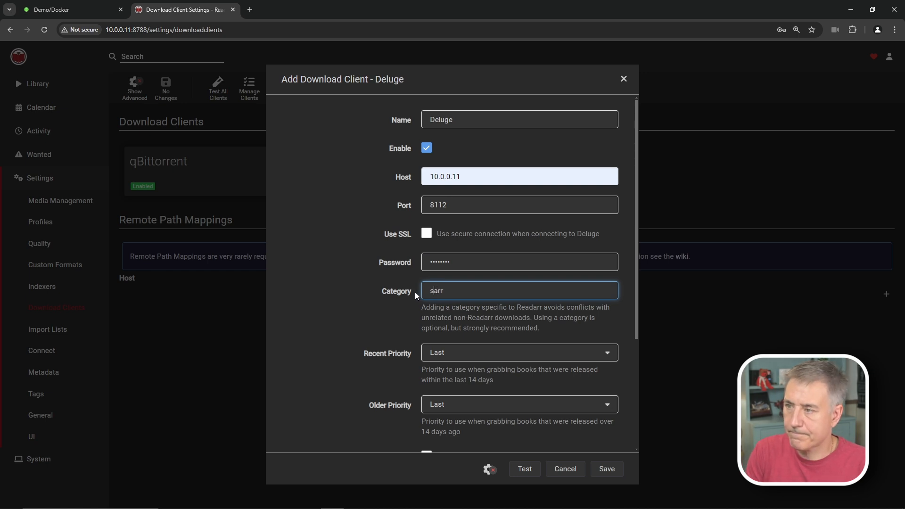
{"action": "type", "text": "k"}
{"action": "scroll", "coordinate": [465, 329], "scroll_direction": "down", "scroll_amount": 4}
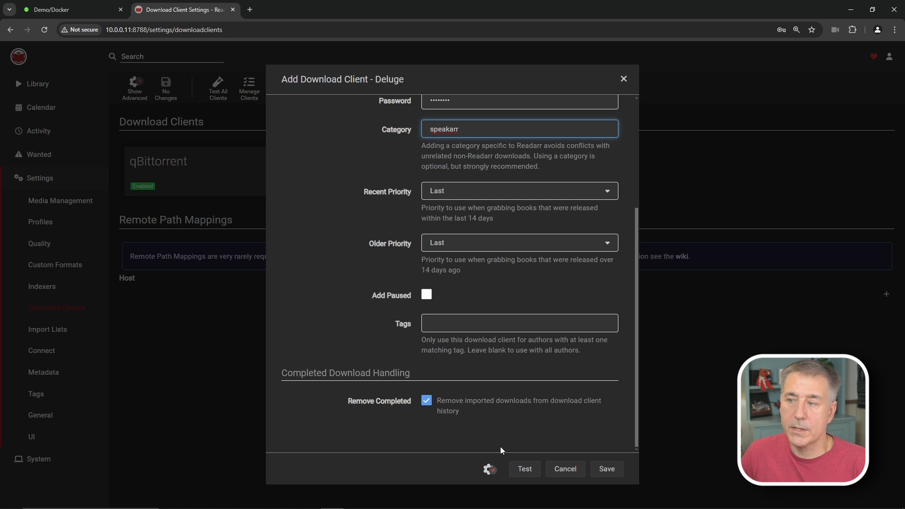
{"action": "left_click", "coordinate": [526, 475]}
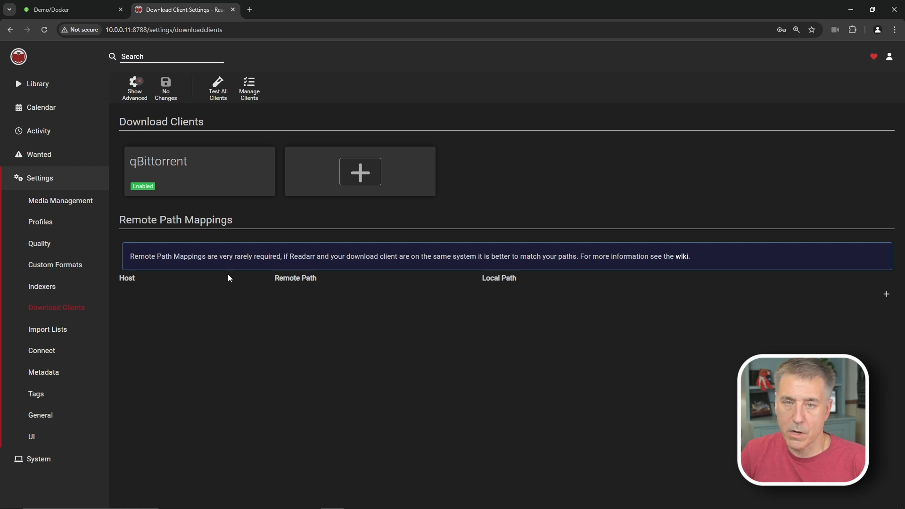
- Delete the eBook quality profile under Settings > Profiles and confirm
{"action": "left_click", "coordinate": [50, 227]}
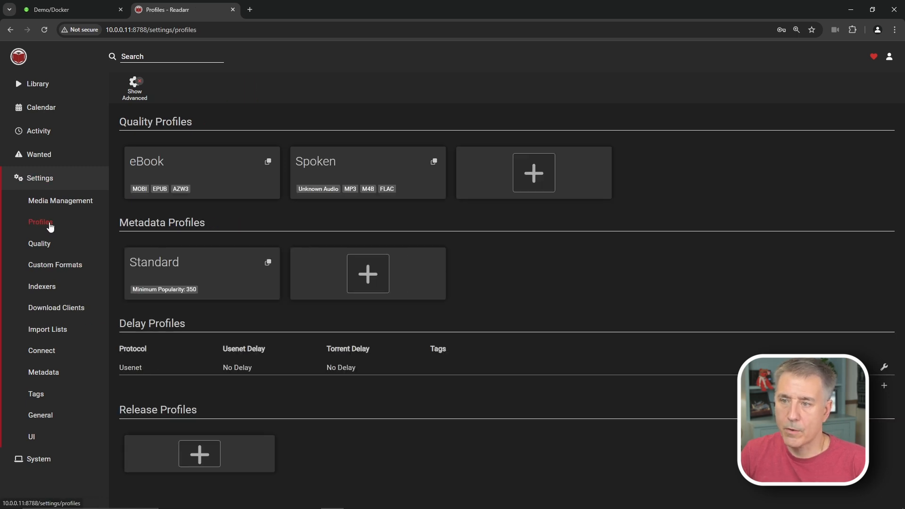
{"action": "left_click", "coordinate": [211, 165]}
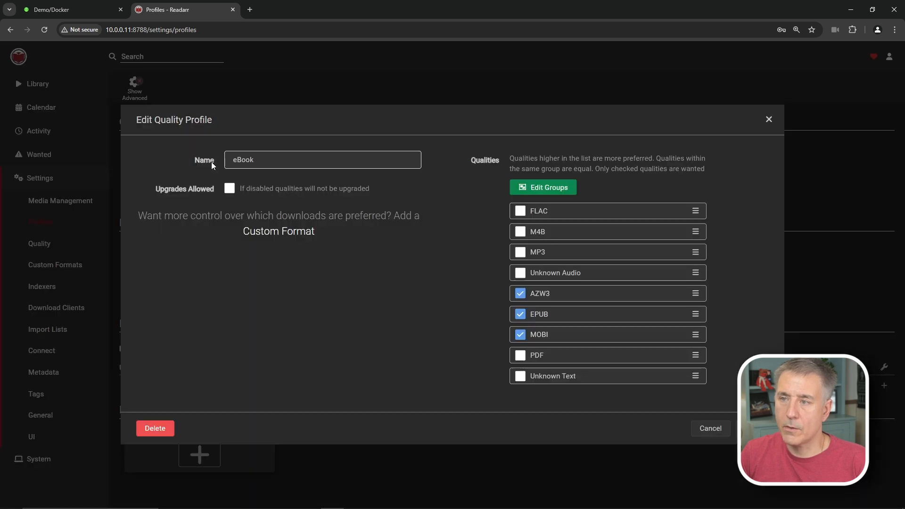
{"action": "left_click", "coordinate": [155, 428]}
{"action": "left_click", "coordinate": [606, 309]}
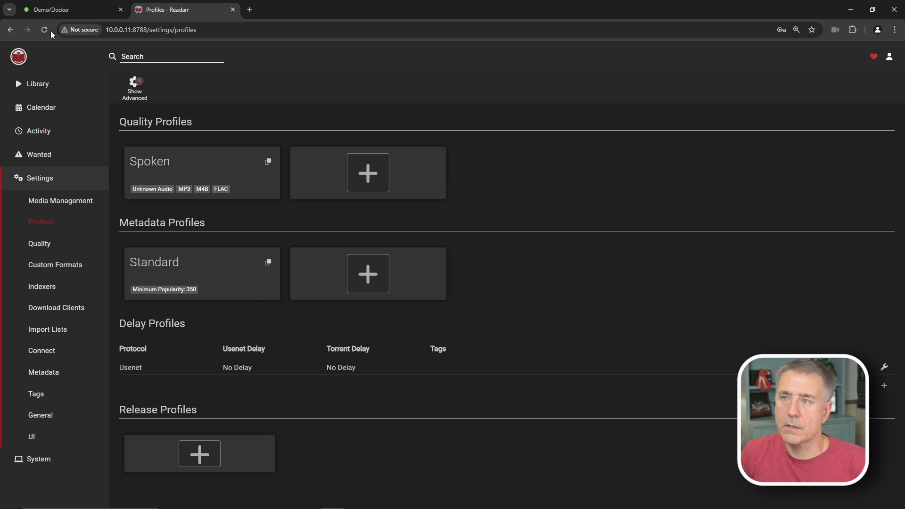
- Launch the binhex-readarr WebUI from the Media Automation group and enter the login username
{"action": "left_click", "coordinate": [52, 12]}
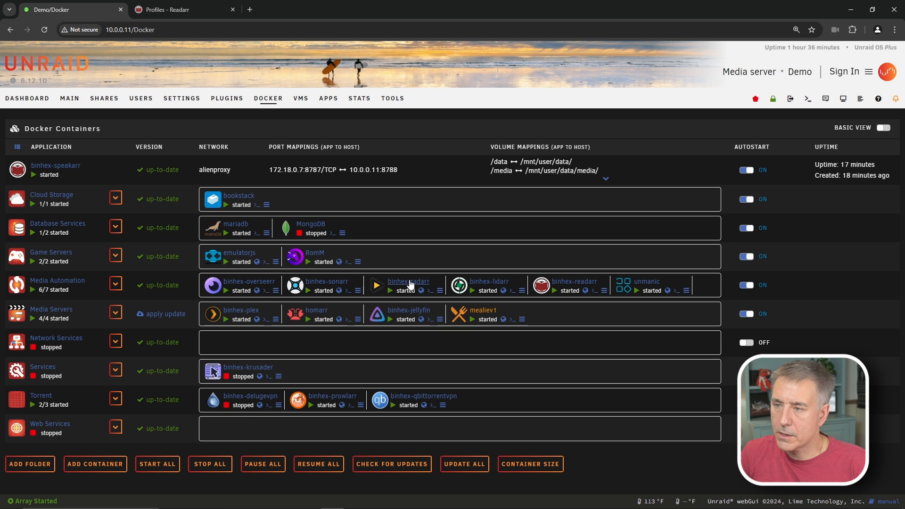
{"action": "left_click", "coordinate": [115, 284]}
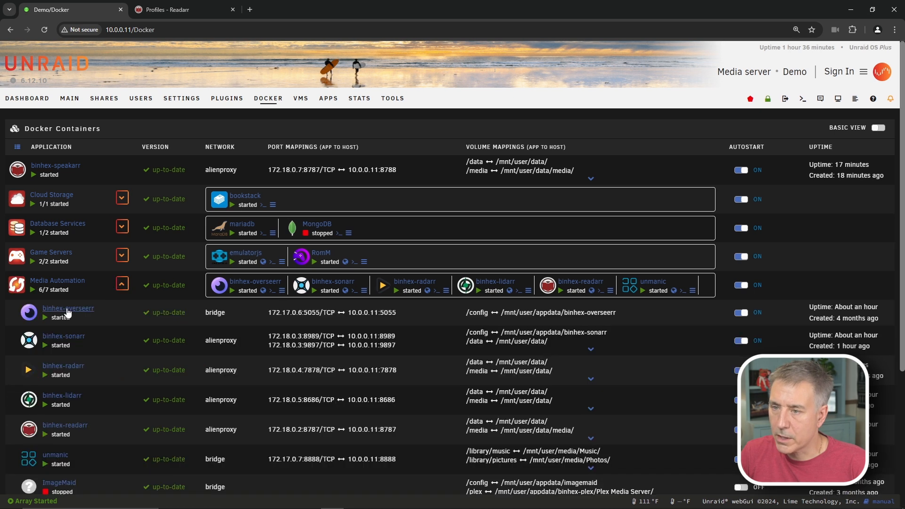
{"action": "left_click", "coordinate": [28, 431]}
{"action": "left_click", "coordinate": [42, 450]}
{"action": "type", "text": "demo"}
{"action": "key", "text": "Tab"}
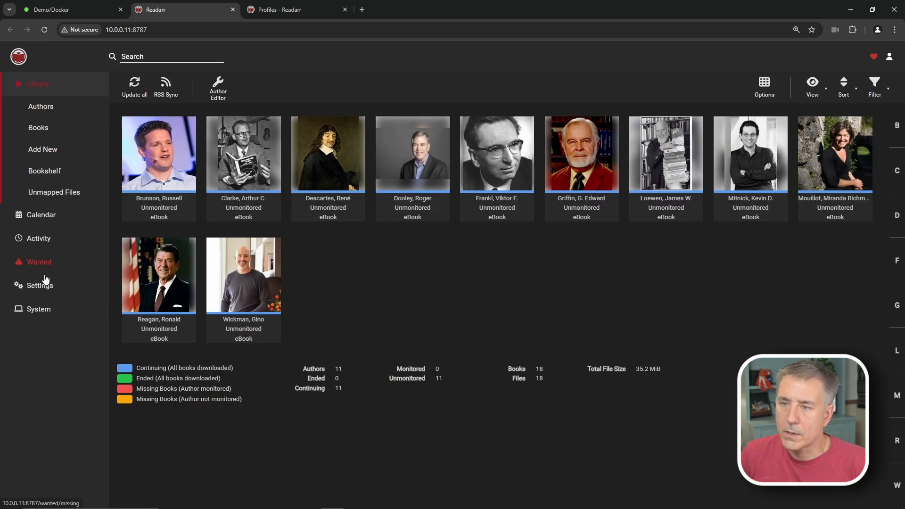
- Delete the Spoken quality profile from the 8787 instance's Profiles settings
{"action": "left_click", "coordinate": [42, 289]}
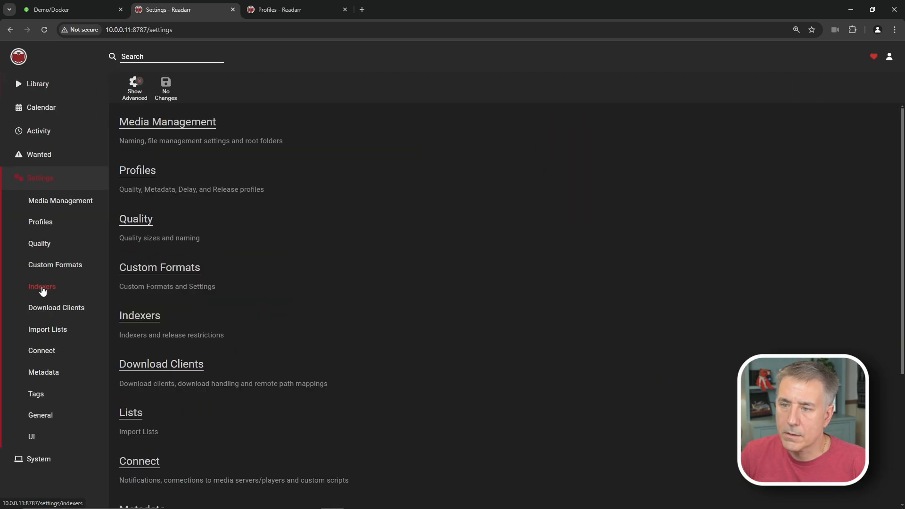
{"action": "left_click", "coordinate": [138, 178]}
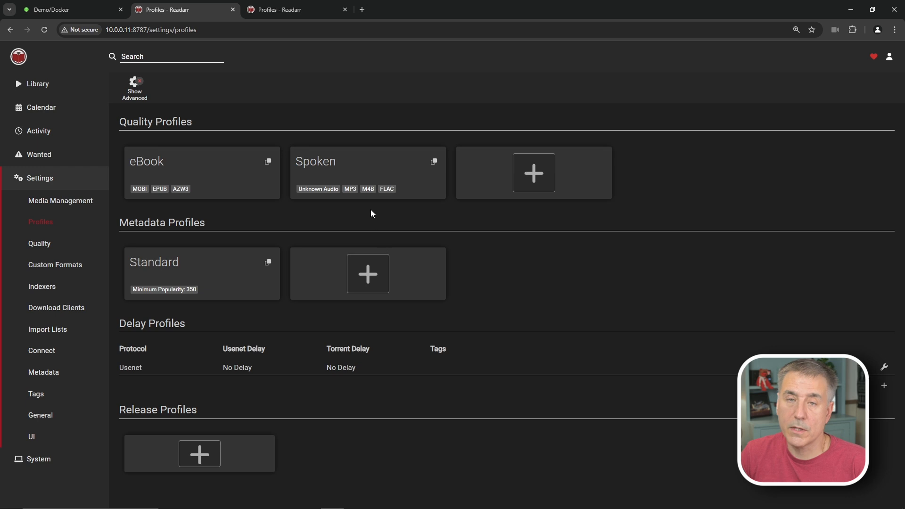
{"action": "left_click", "coordinate": [372, 172]}
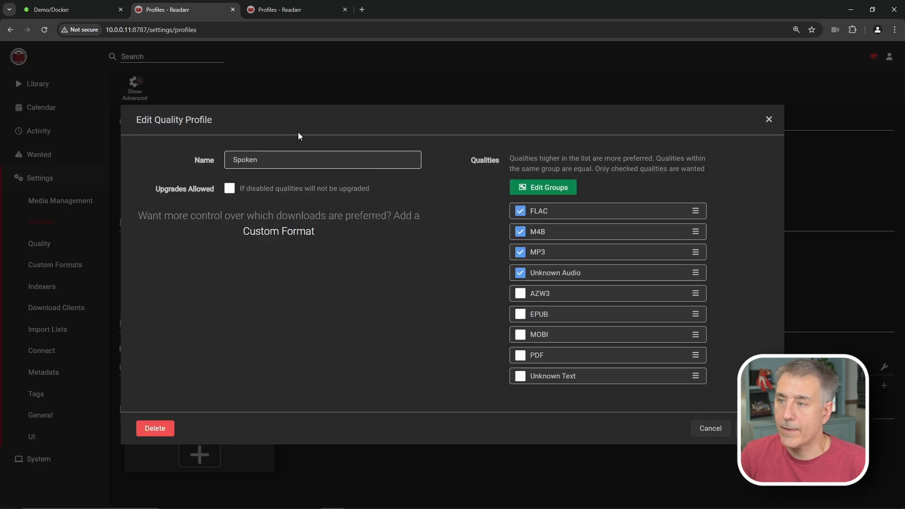
{"action": "left_click", "coordinate": [154, 428]}
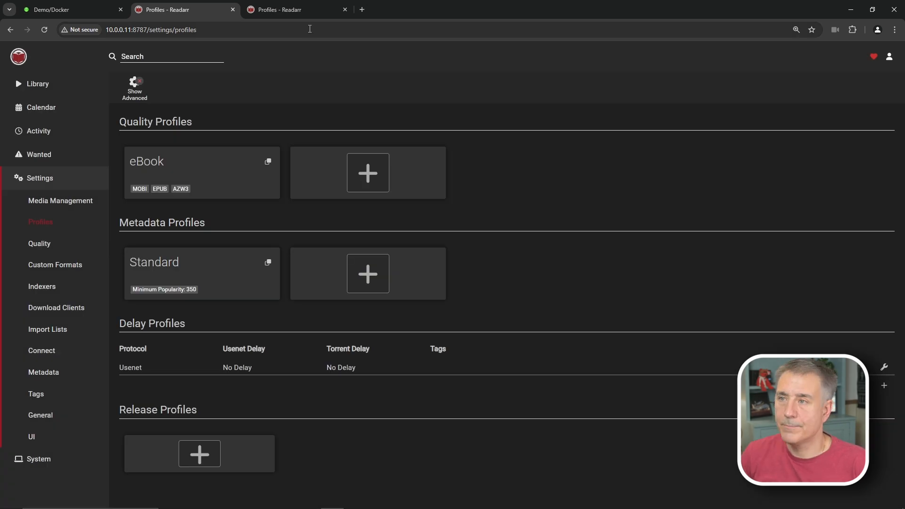
- Close the 8787 tab, view the Dan Brown and James C. Collins pages, then open Unmapped Files
{"action": "left_click", "coordinate": [298, 10]}
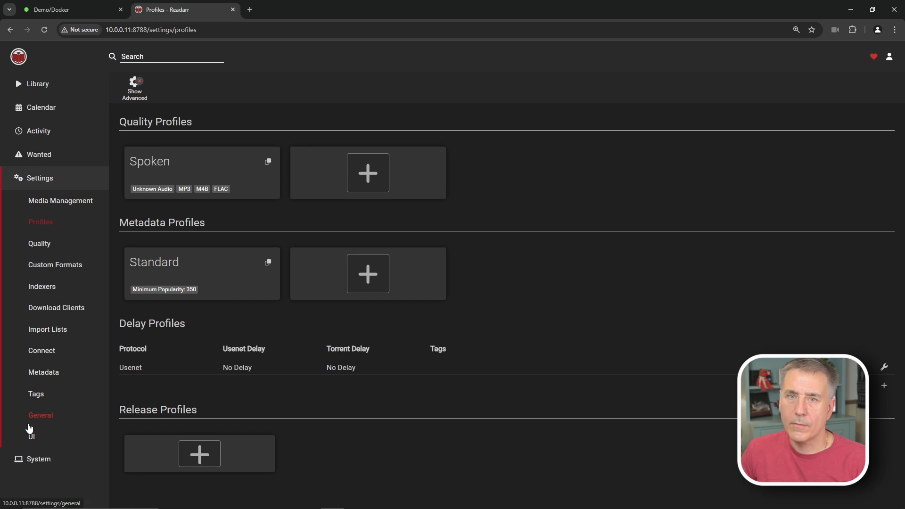
{"action": "left_click", "coordinate": [36, 85]}
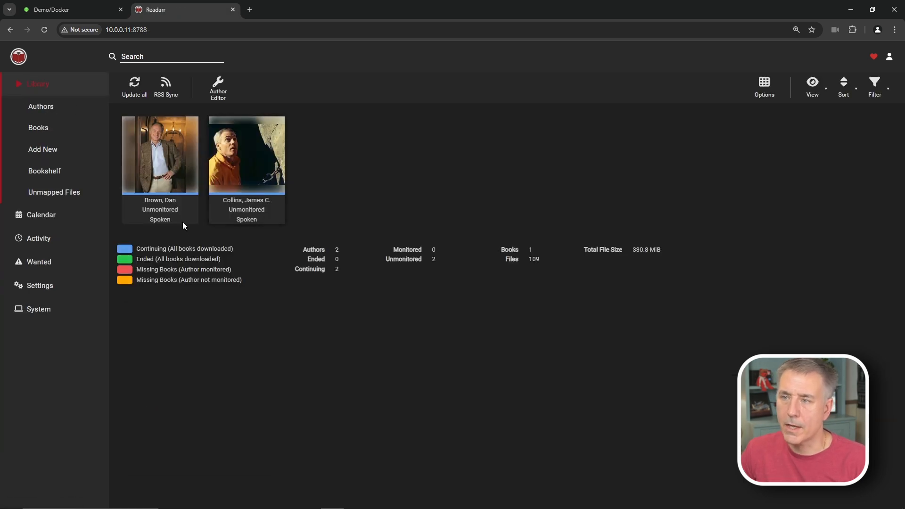
{"action": "mouse_move", "coordinate": [165, 164]}
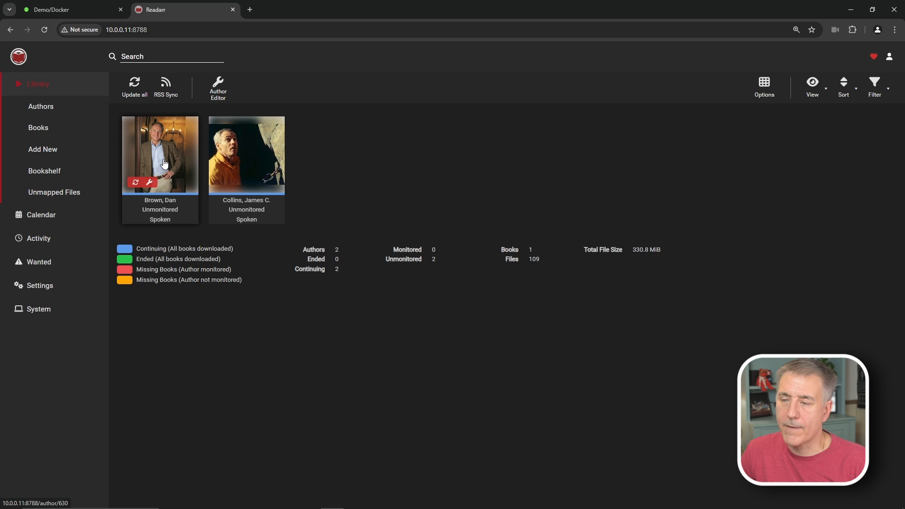
{"action": "left_click", "coordinate": [164, 164]}
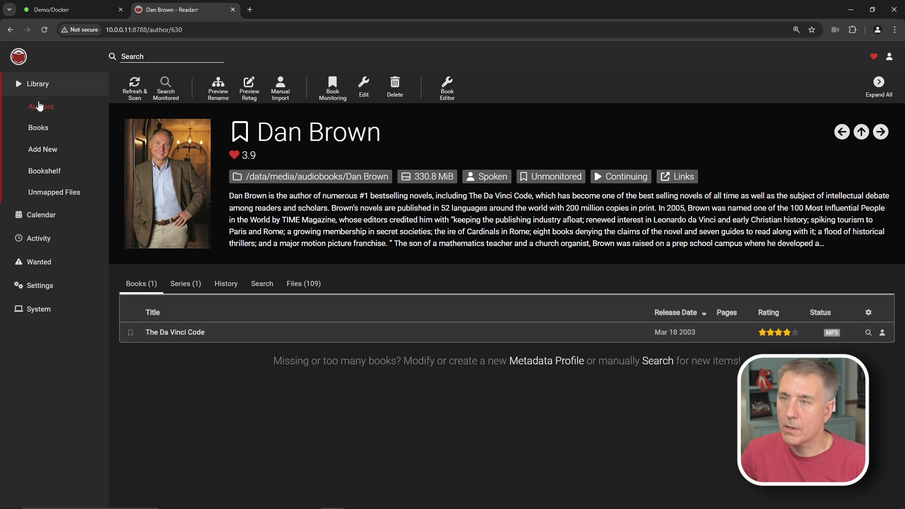
{"action": "left_click", "coordinate": [38, 85]}
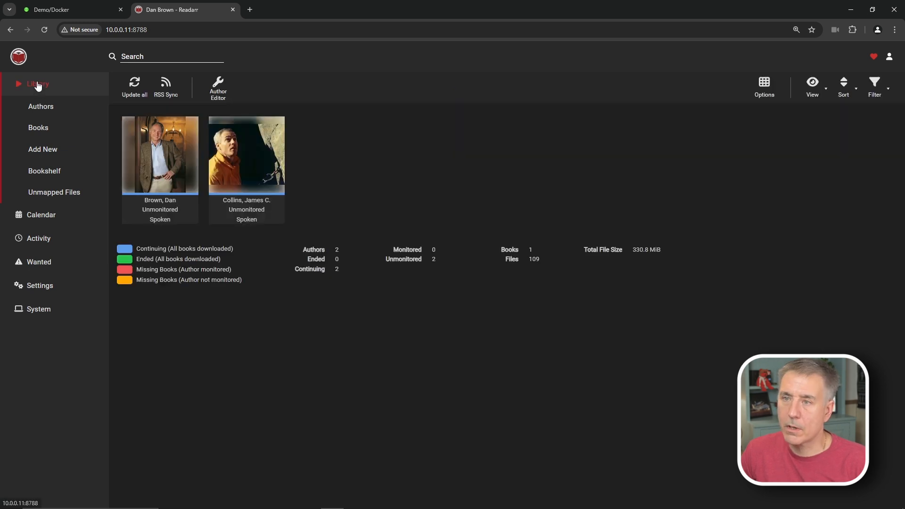
{"action": "left_click", "coordinate": [248, 157]}
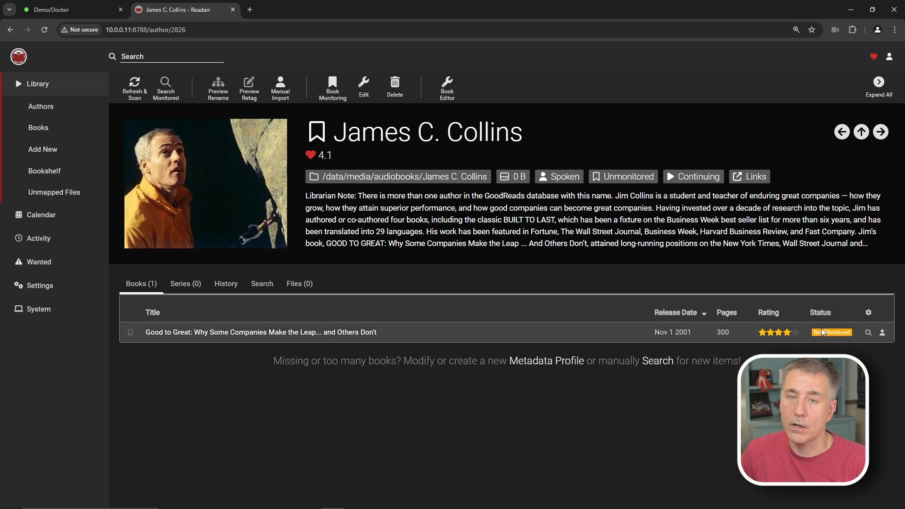
{"action": "left_click", "coordinate": [47, 196]}
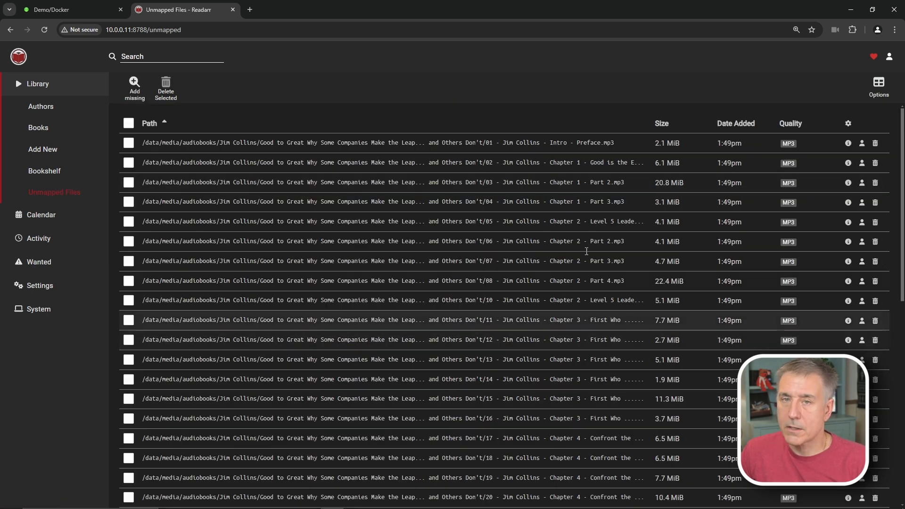
- Manually import all 40 Good to Great files, assigning author James C. Collins to every file
{"action": "left_click", "coordinate": [862, 183]}
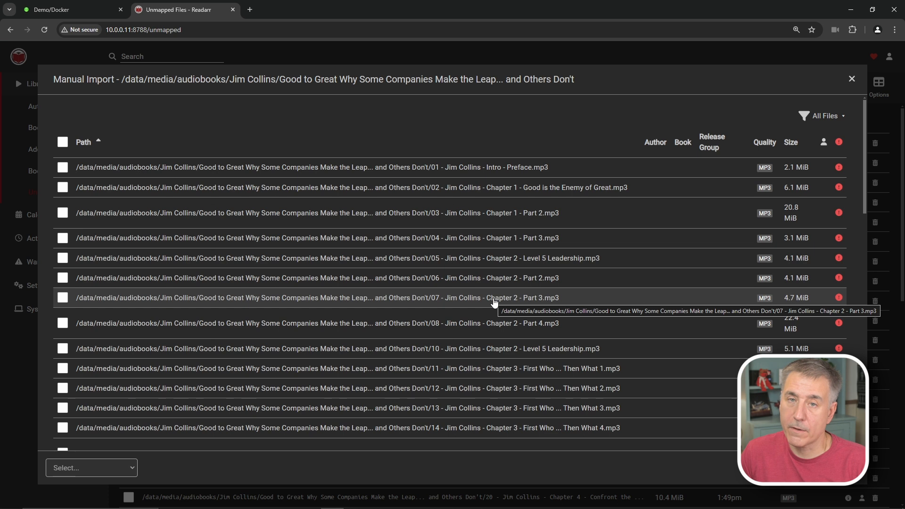
{"action": "left_click", "coordinate": [63, 142]}
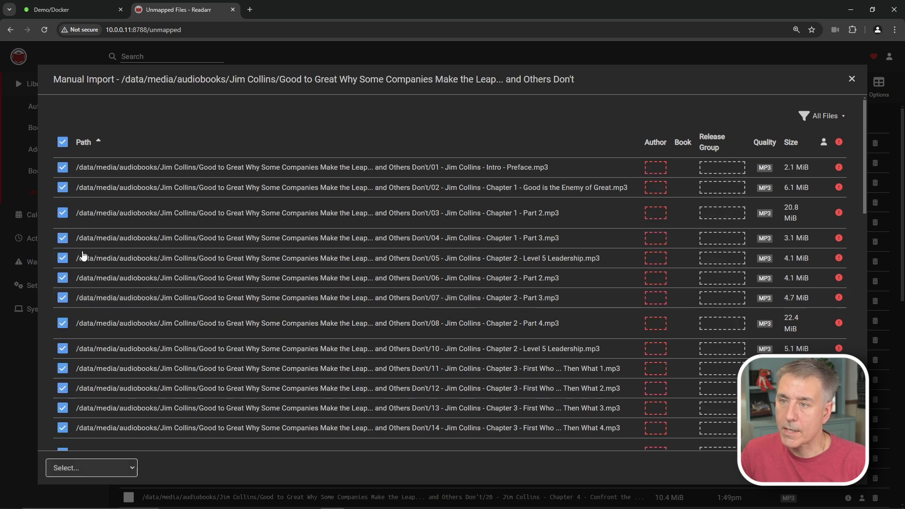
{"action": "left_click", "coordinate": [103, 468]}
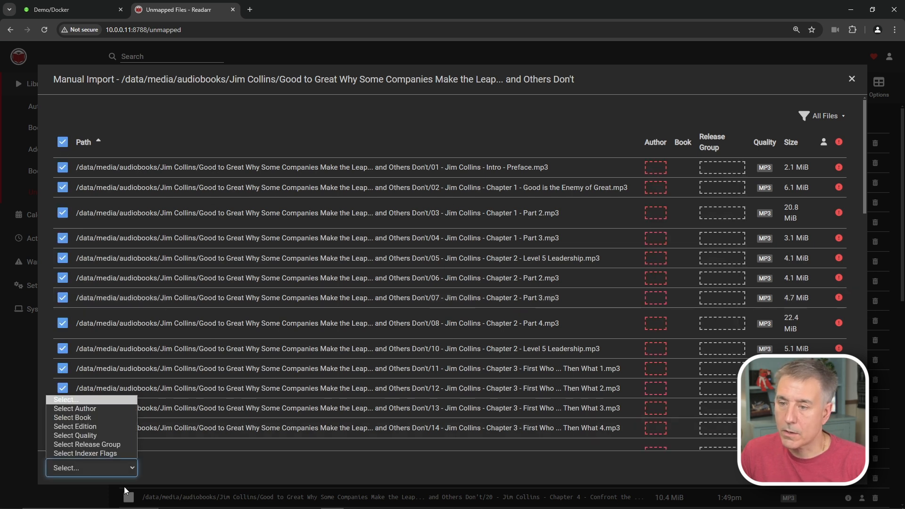
{"action": "left_click", "coordinate": [90, 409]}
{"action": "left_click", "coordinate": [219, 298]}
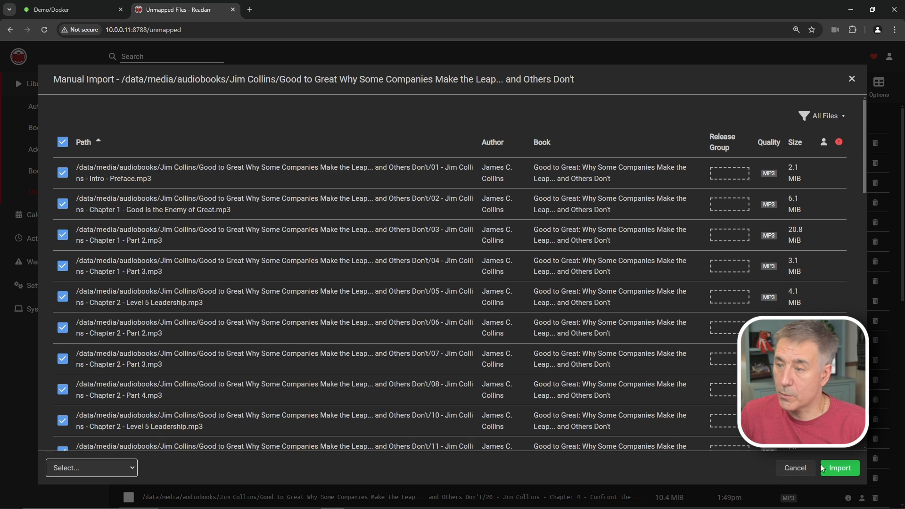
{"action": "left_click", "coordinate": [839, 469]}
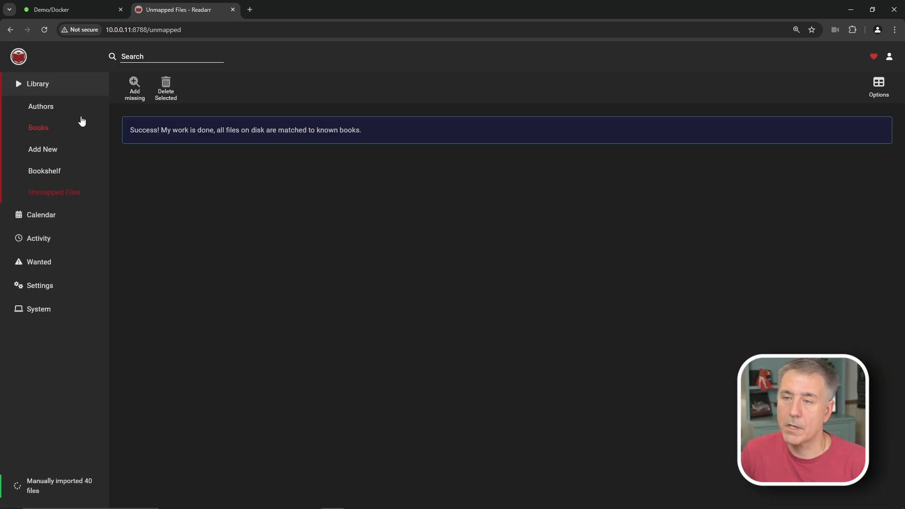
- Preview and organize James C. Collins's 40 files into the James C. Collins/Good to Great folder
{"action": "left_click", "coordinate": [39, 86]}
{"action": "left_click", "coordinate": [257, 160]}
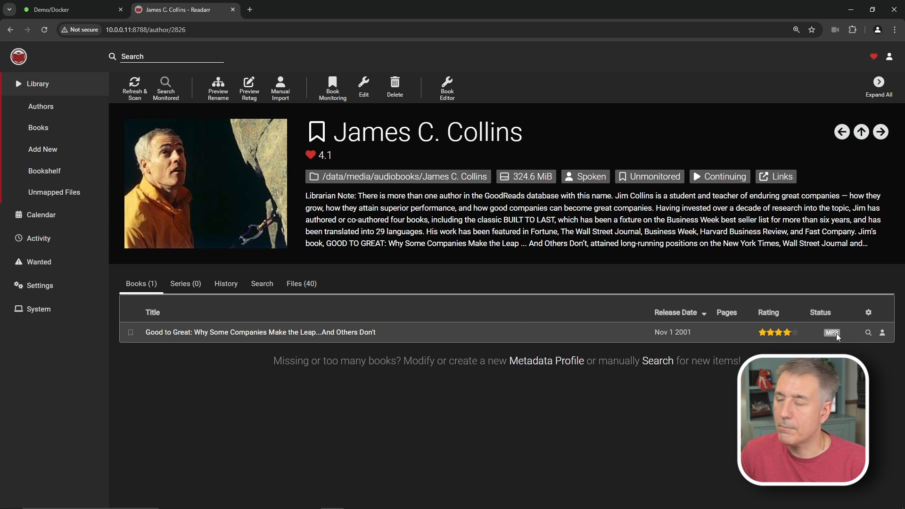
{"action": "left_click", "coordinate": [293, 288]}
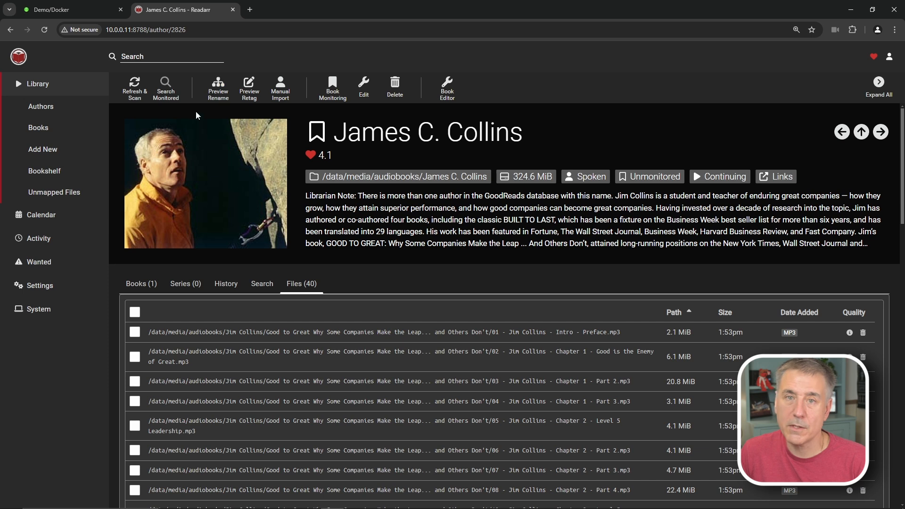
{"action": "left_click", "coordinate": [219, 92]}
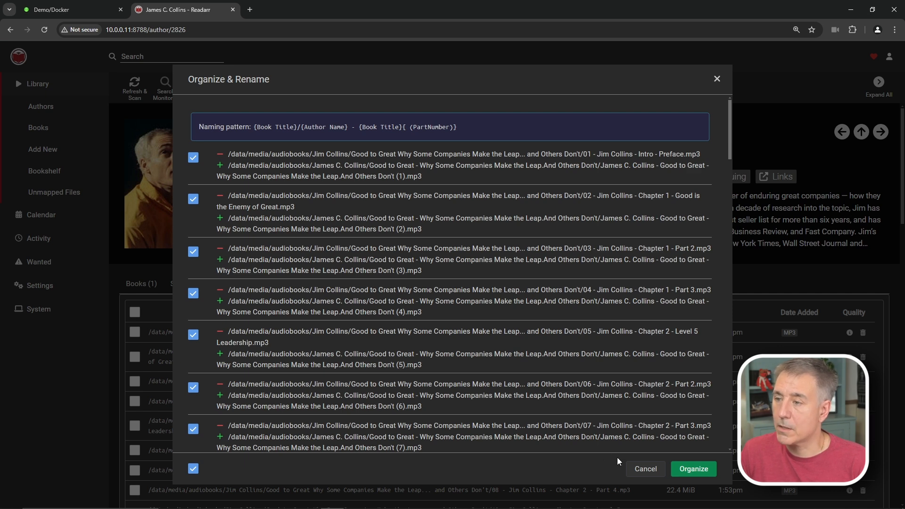
{"action": "scroll", "coordinate": [454, 201], "scroll_direction": "down", "scroll_amount": 20}
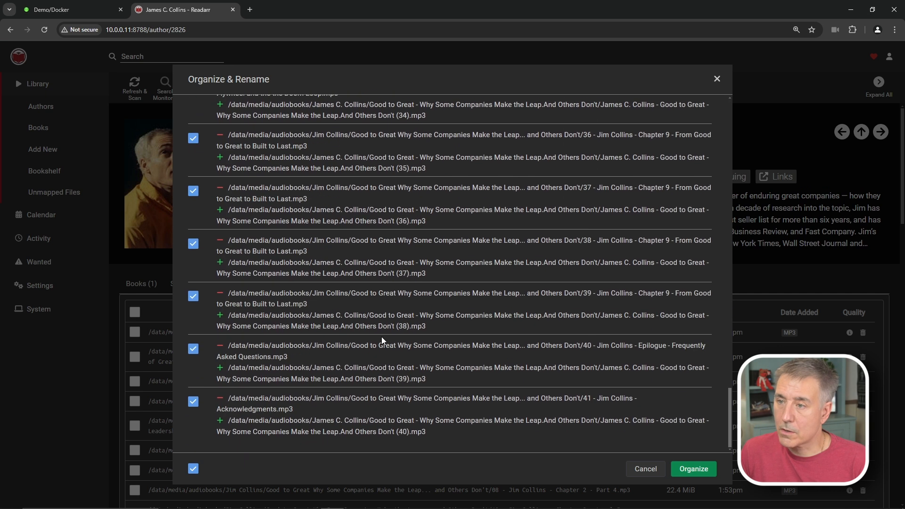
{"action": "scroll", "coordinate": [405, 307], "scroll_direction": "up", "scroll_amount": 20}
{"action": "left_click", "coordinate": [694, 469]}
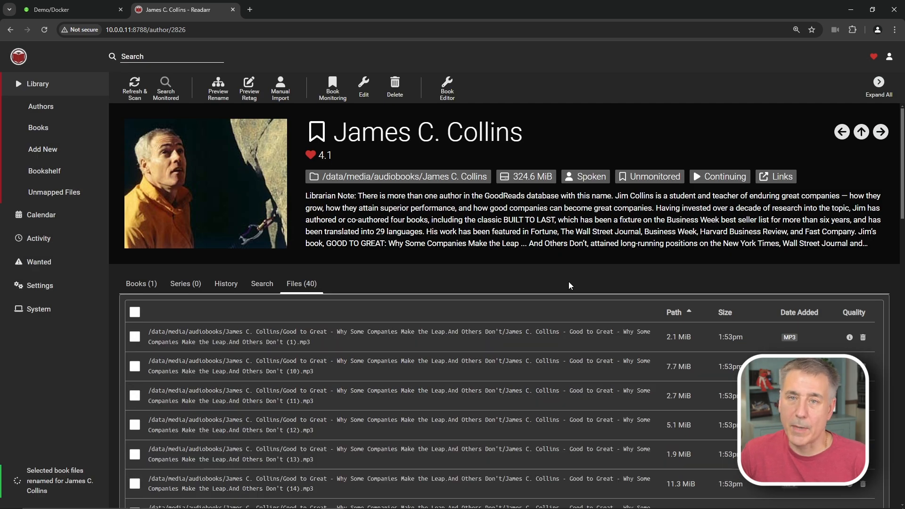
- Check the renamed files inside the James C. Collins/Good to Great folder in Explorer
{"action": "left_click_drag", "start_coordinate": [904, 129], "coordinate": [387, 133]}
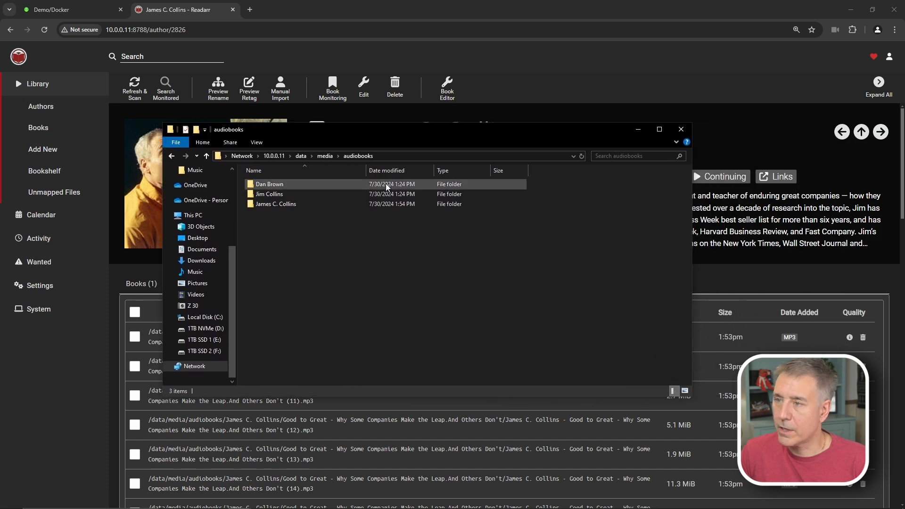
{"action": "double_click", "coordinate": [262, 204]}
{"action": "double_click", "coordinate": [267, 188]}
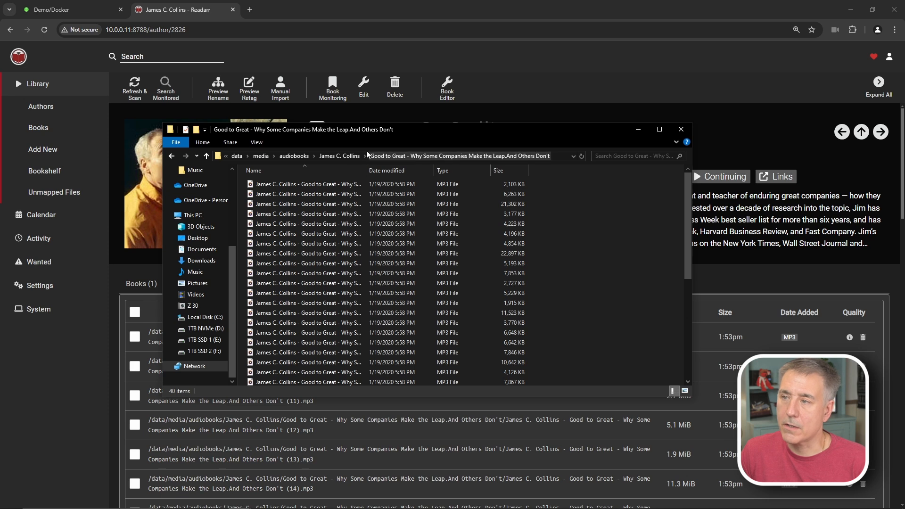
{"action": "left_click", "coordinate": [339, 156]}
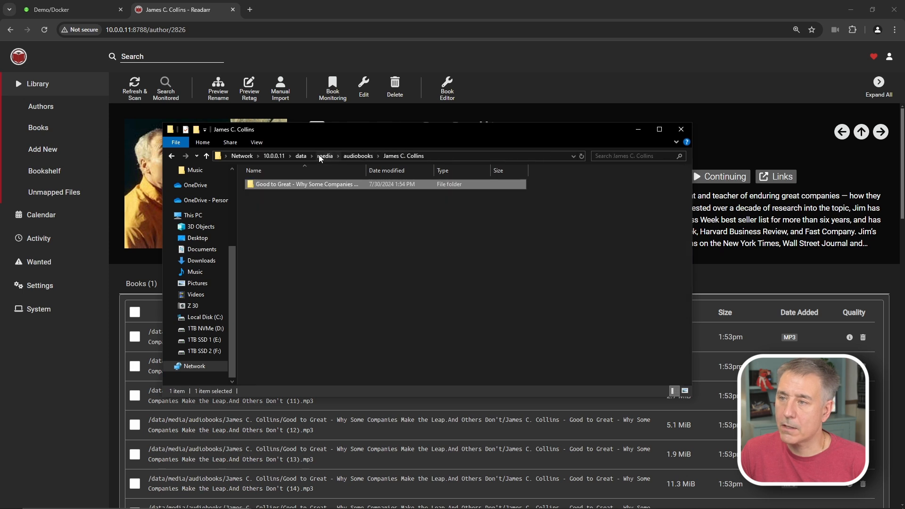
{"action": "left_click", "coordinate": [358, 156]}
- Confirm the old Jim Collins folder is empty, delete it permanently, and return to Readarr
{"action": "double_click", "coordinate": [279, 206]}
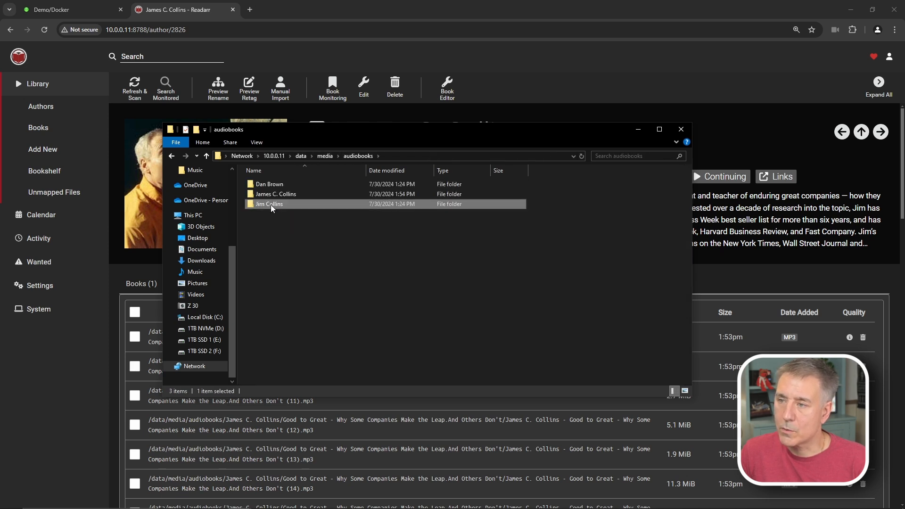
{"action": "double_click", "coordinate": [278, 188]}
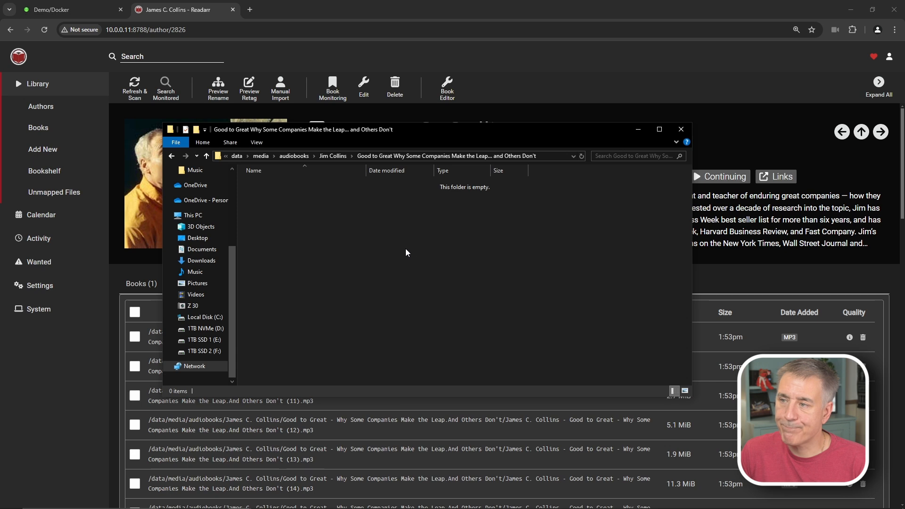
{"action": "left_click", "coordinate": [294, 156]}
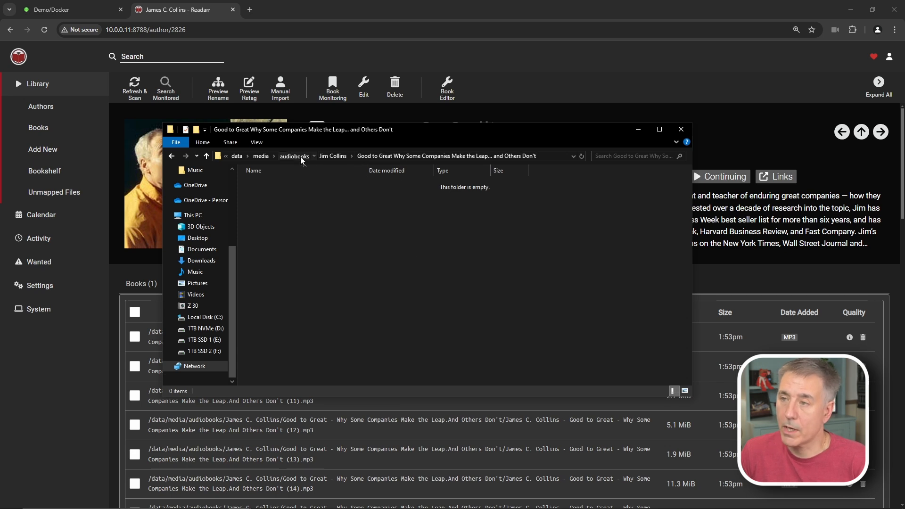
{"action": "right_click", "coordinate": [268, 209]}
{"action": "left_click", "coordinate": [289, 369]}
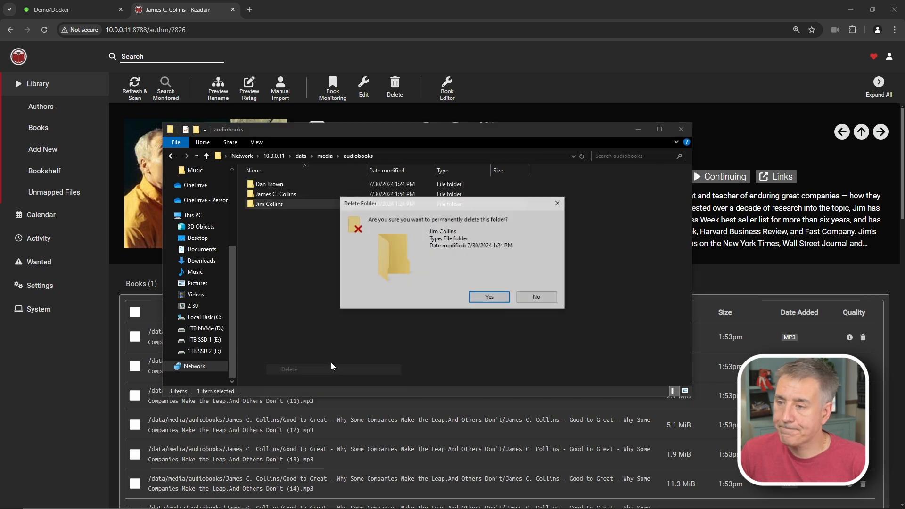
{"action": "left_click", "coordinate": [490, 297]}
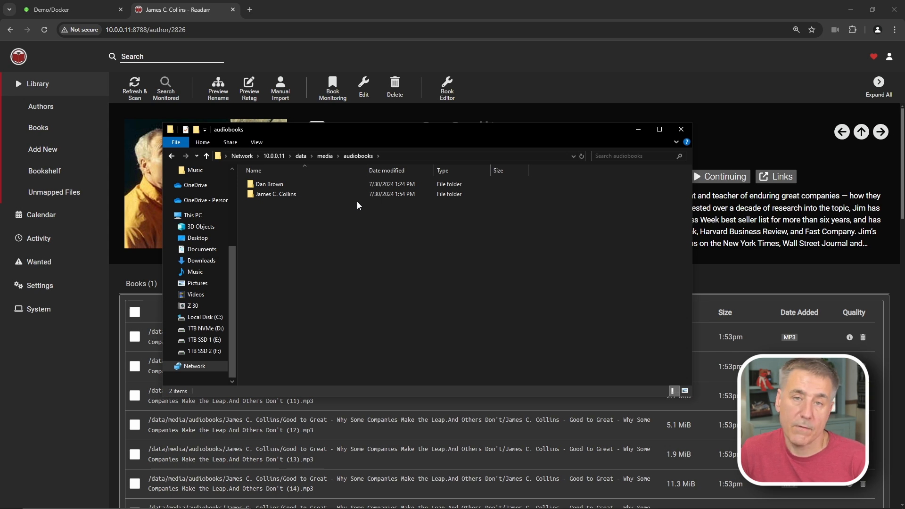
{"action": "left_click", "coordinate": [81, 362]}
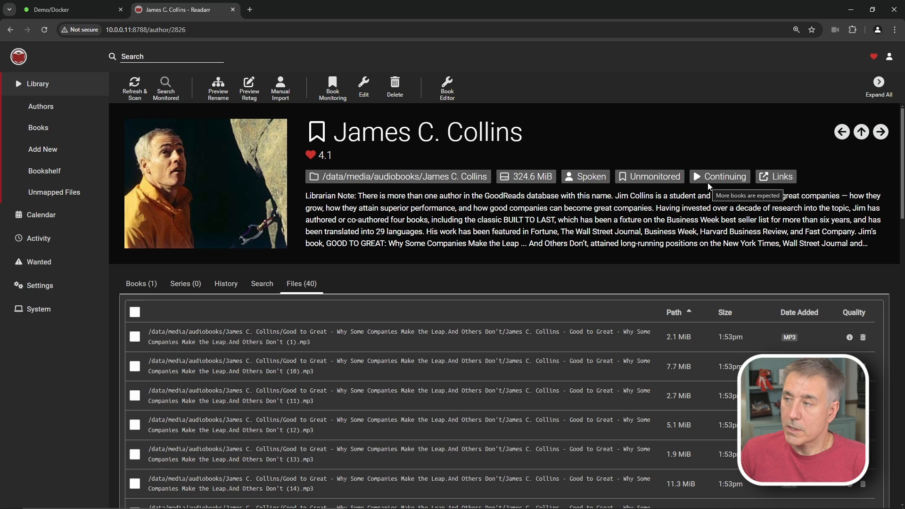
- Open The Da Vinci Code book page via Dan Brown and the Books list
{"action": "left_click", "coordinate": [41, 107]}
{"action": "left_click", "coordinate": [150, 154]}
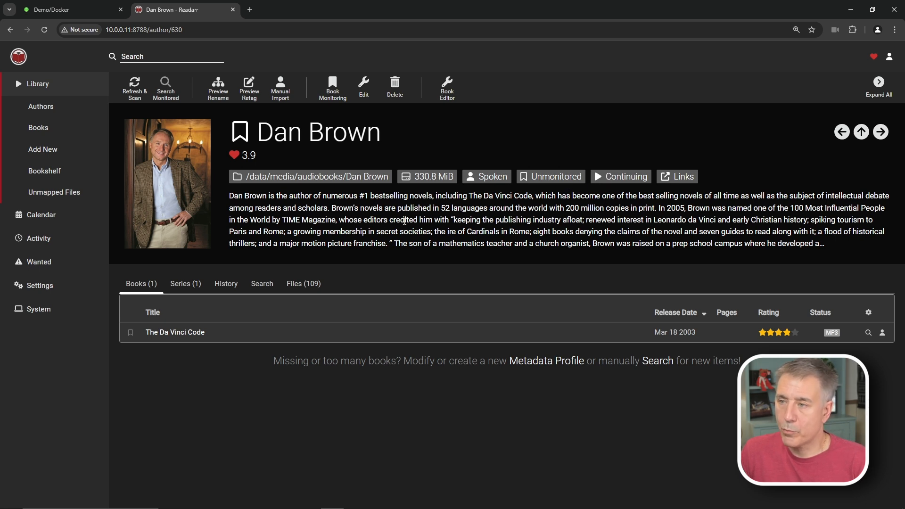
{"action": "left_click", "coordinate": [39, 129]}
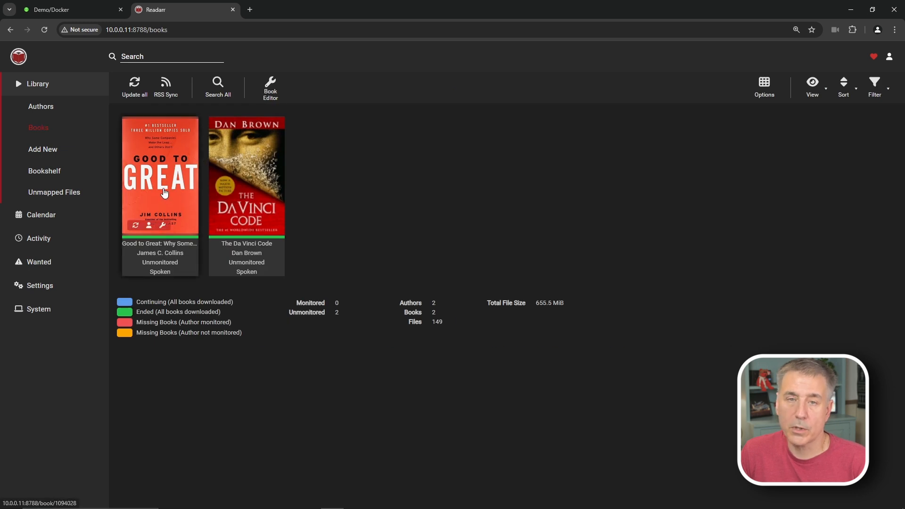
{"action": "left_click", "coordinate": [236, 188]}
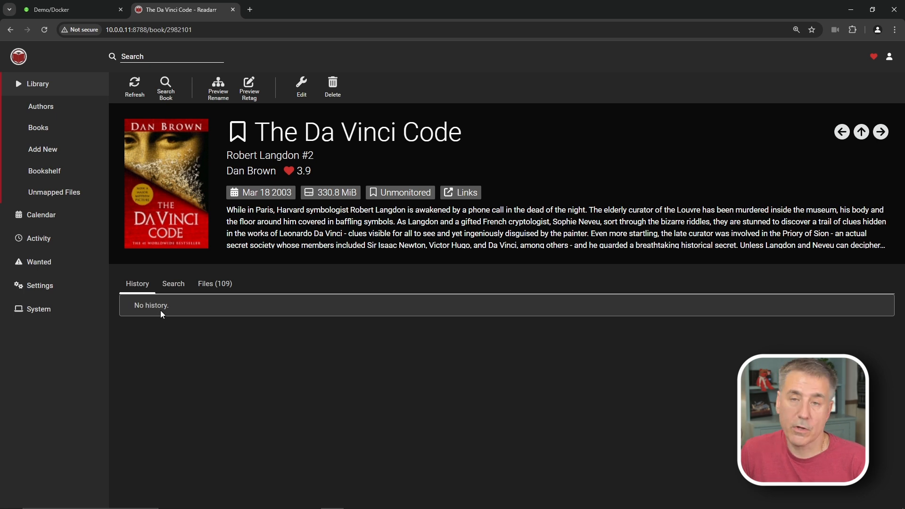
{"action": "left_click", "coordinate": [168, 285]}
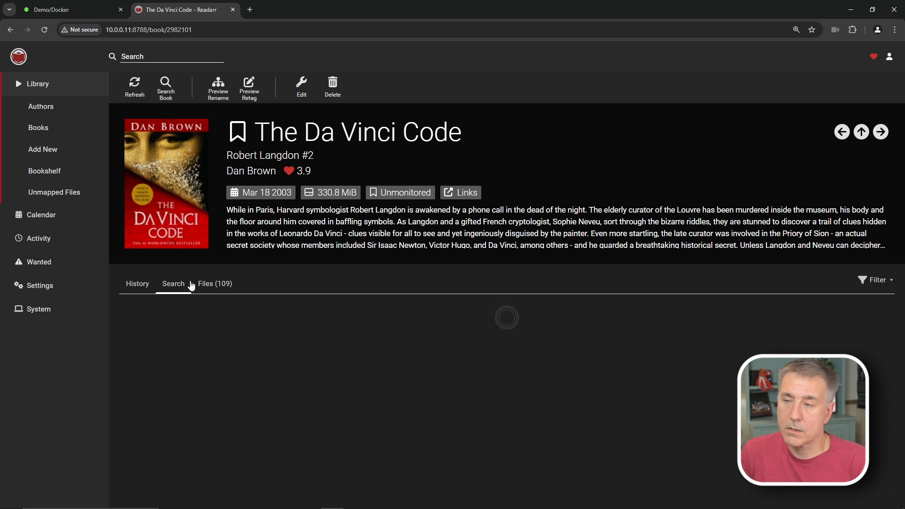
- Preview and organize the book's 109 files, which need no renaming
{"action": "left_click", "coordinate": [208, 283]}
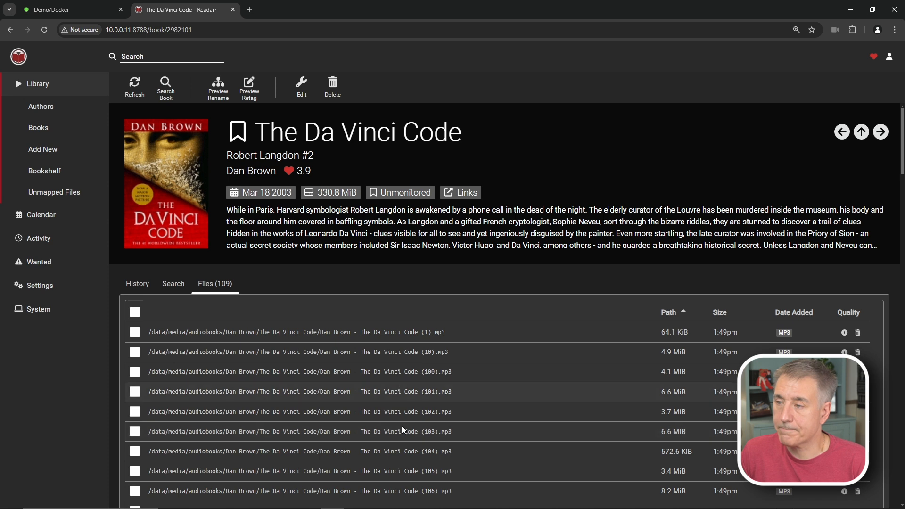
{"action": "left_click", "coordinate": [218, 89]}
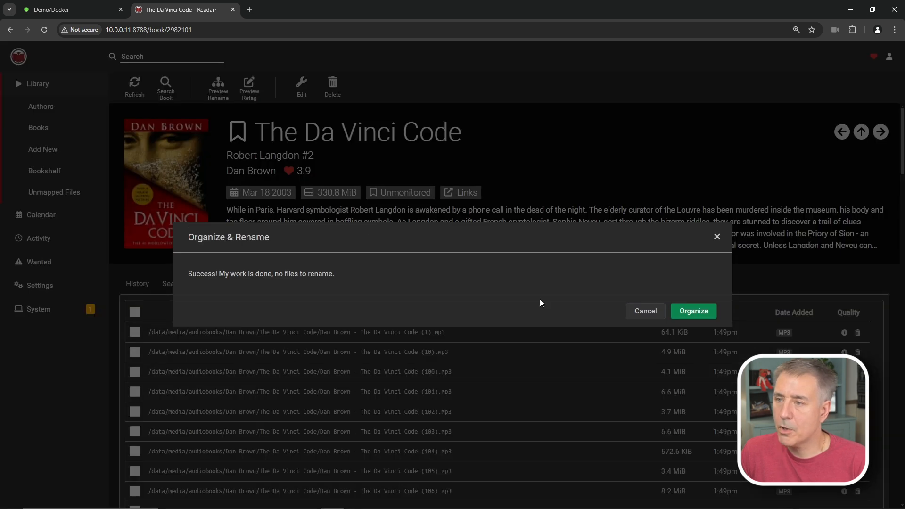
{"action": "left_click", "coordinate": [700, 313]}
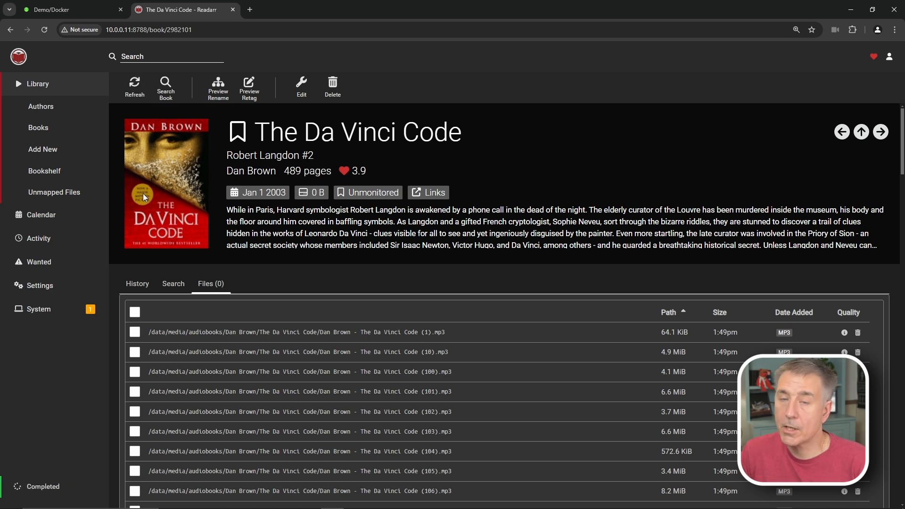
{"action": "left_click", "coordinate": [135, 55]}
- Search the library for 'stephen king' and browse the results
{"action": "left_click", "coordinate": [134, 55]}
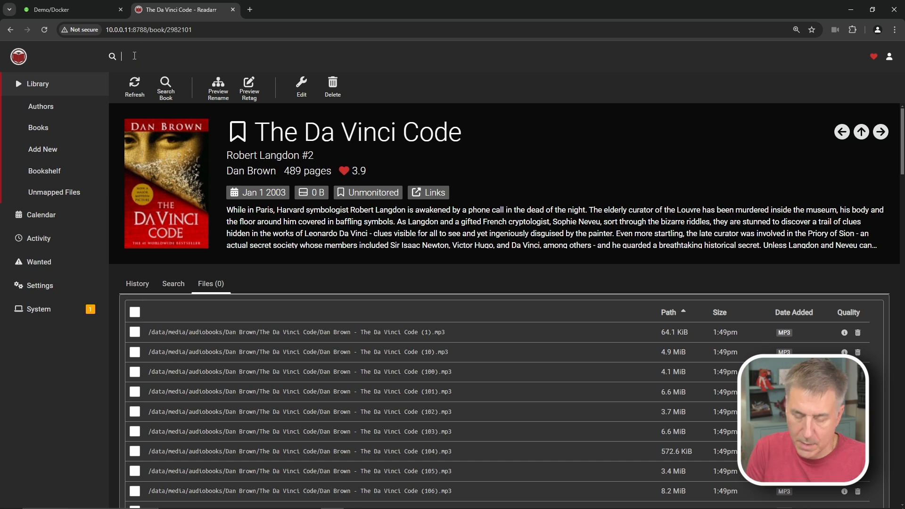
{"action": "type", "text": "stephen king"}
{"action": "key", "text": "Return"}
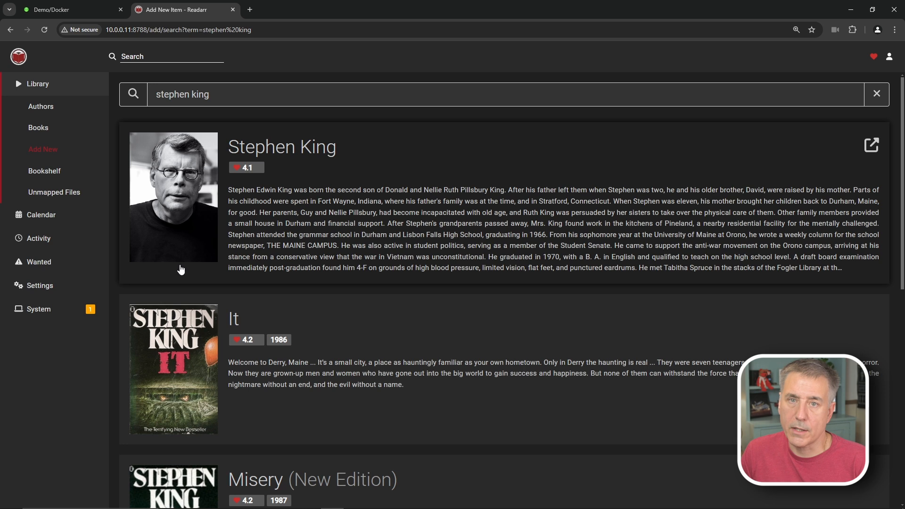
{"action": "scroll", "coordinate": [184, 274], "scroll_direction": "down", "scroll_amount": 5}
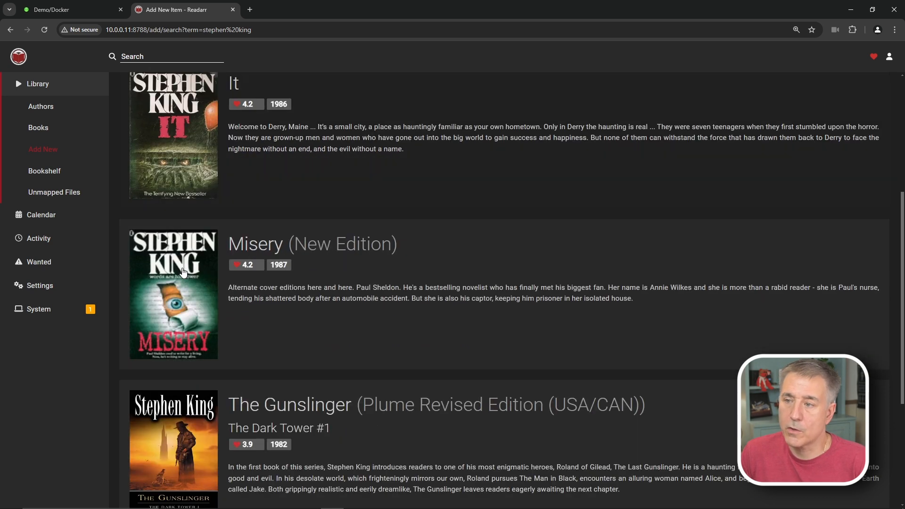
{"action": "scroll", "coordinate": [189, 261], "scroll_direction": "down", "scroll_amount": 2}
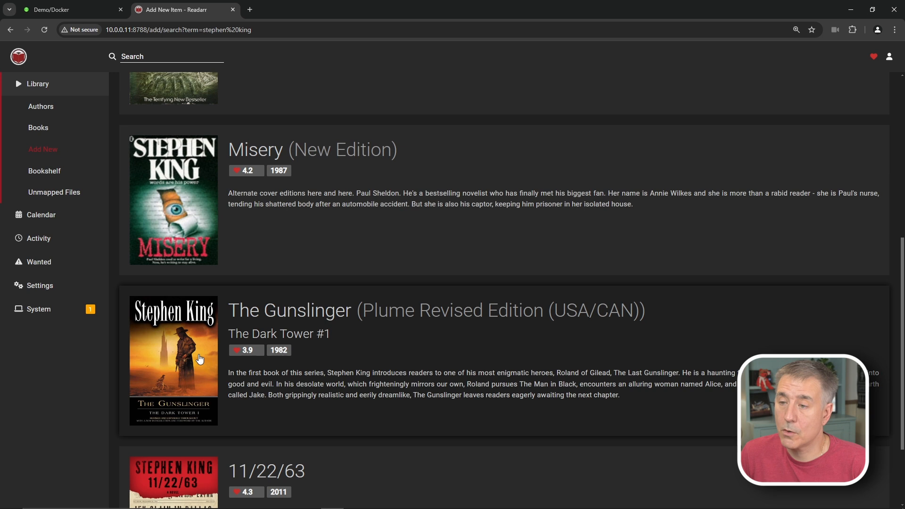
- Add The Gunslinger with the Spoken quality profile, then enter 'the stand' in search
{"action": "left_click", "coordinate": [200, 360]}
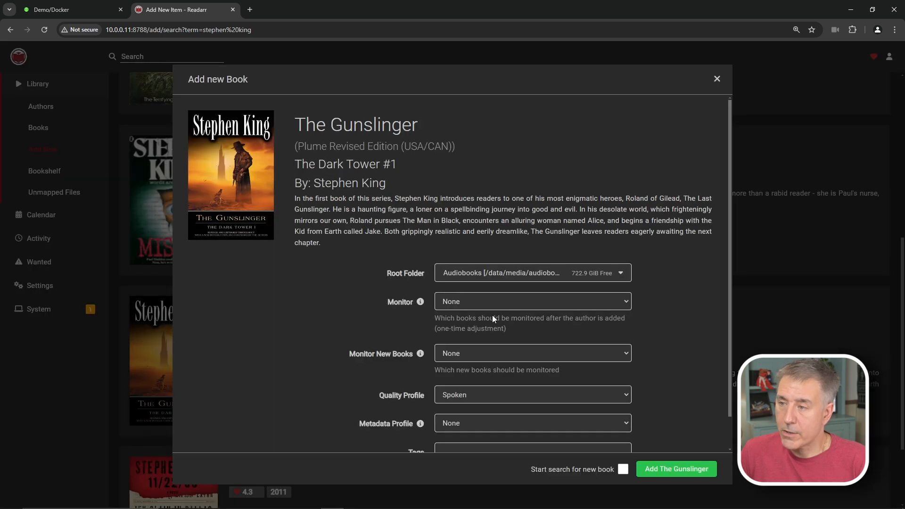
{"action": "scroll", "coordinate": [501, 332], "scroll_direction": "down", "scroll_amount": 1}
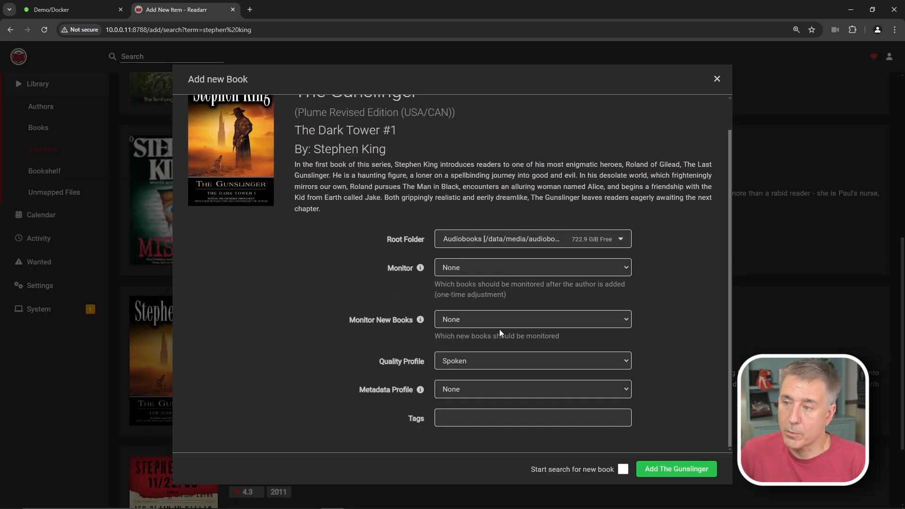
{"action": "left_click", "coordinate": [482, 362]}
{"action": "left_click", "coordinate": [485, 364]}
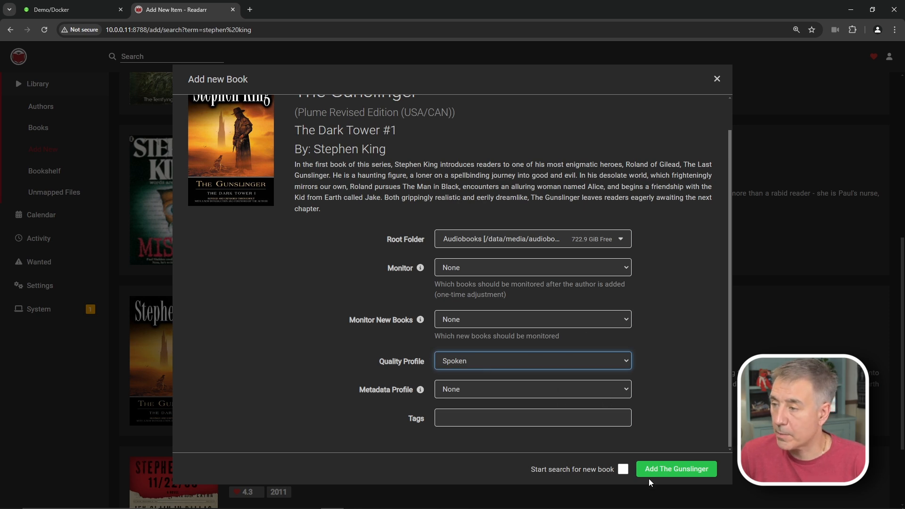
{"action": "left_click", "coordinate": [666, 470]}
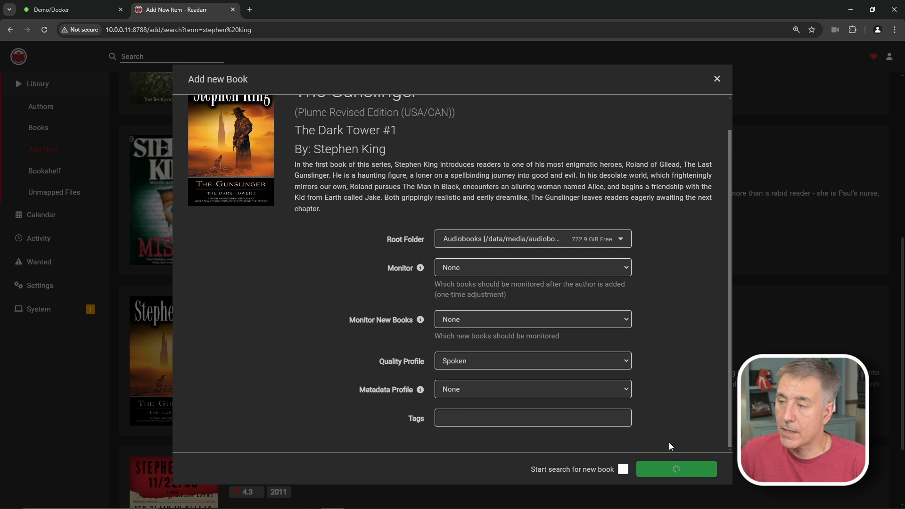
{"action": "type", "text": "the stan"}
{"action": "type", "text": "d"}
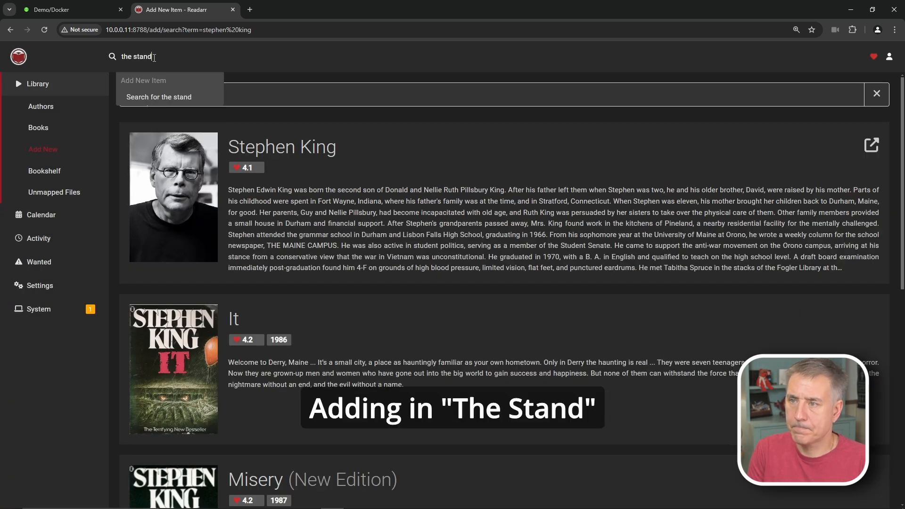
- Search for 'the stand' and add The Stand to the library
{"action": "left_click", "coordinate": [169, 101]}
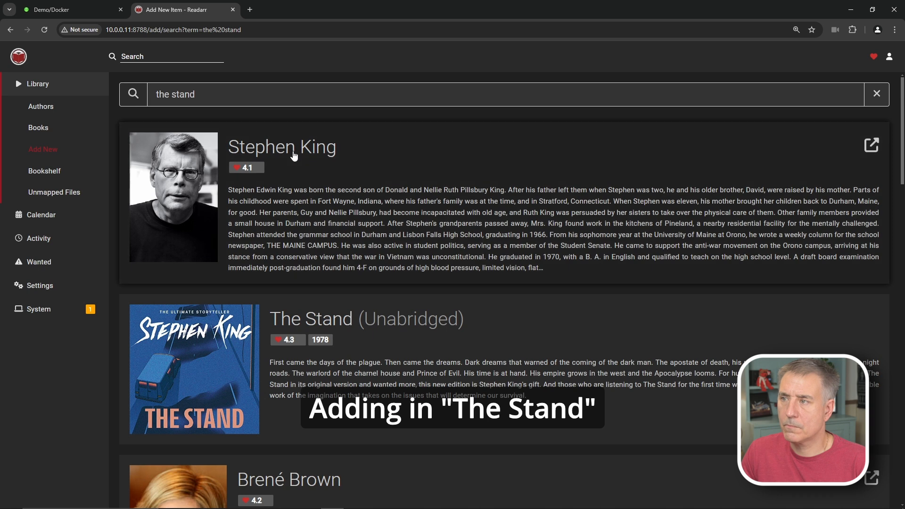
{"action": "scroll", "coordinate": [304, 162], "scroll_direction": "down", "scroll_amount": 2}
{"action": "scroll", "coordinate": [304, 162], "scroll_direction": "down", "scroll_amount": 1}
{"action": "left_click", "coordinate": [311, 238]}
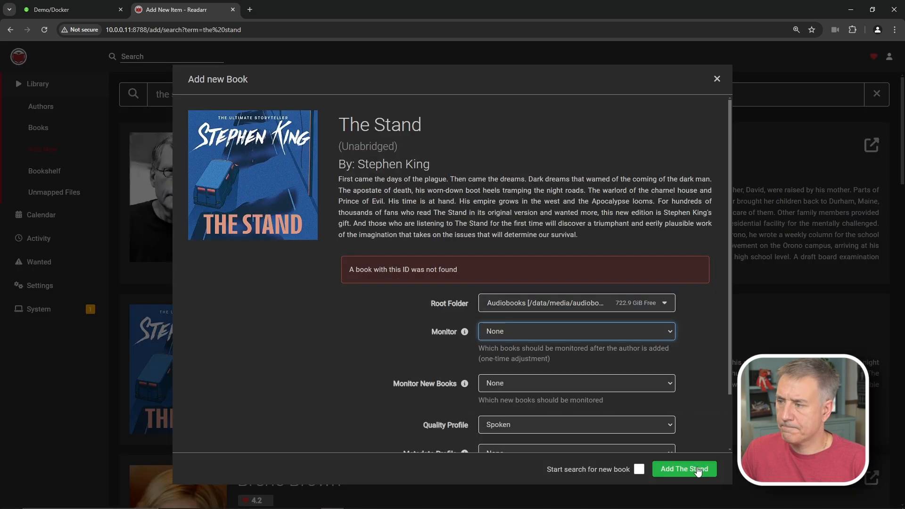
{"action": "left_click", "coordinate": [695, 468]}
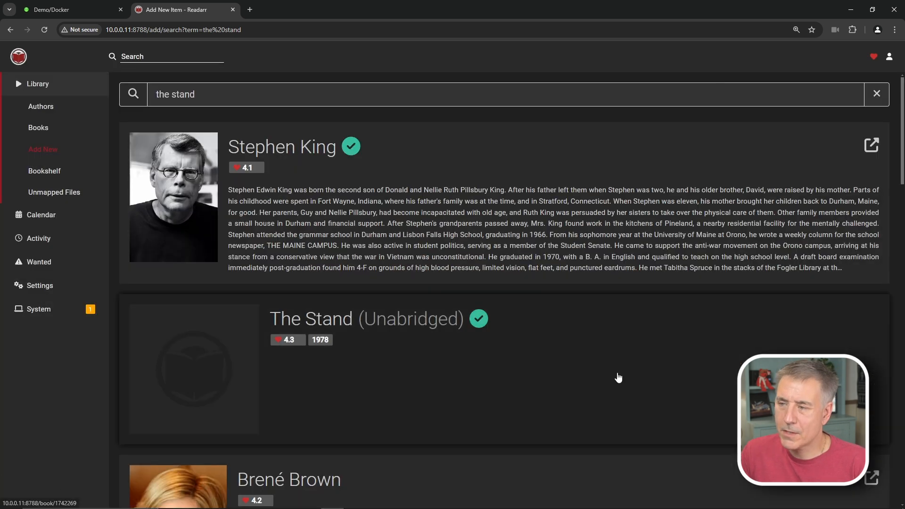
- Open The Stand from the Books list and set it to unmonitored
{"action": "left_click", "coordinate": [40, 129]}
{"action": "mouse_move", "coordinate": [324, 191]}
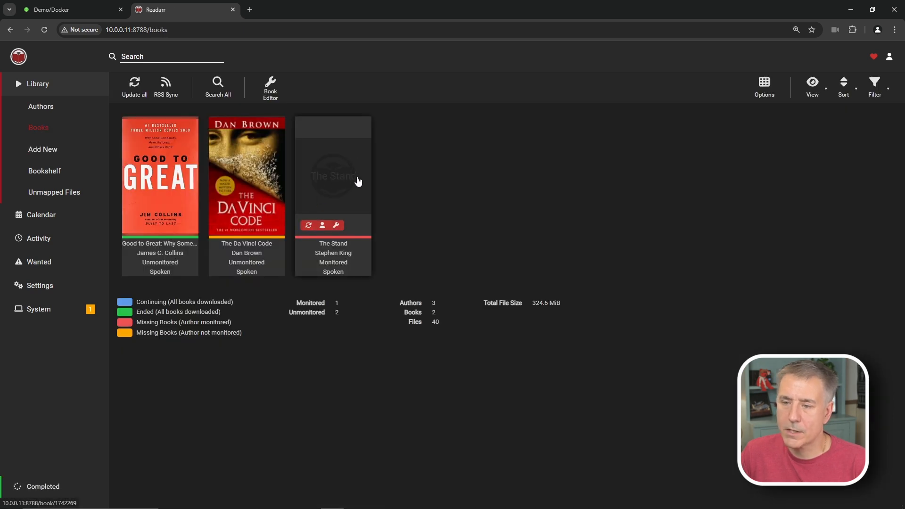
{"action": "left_click", "coordinate": [367, 218]}
{"action": "left_click", "coordinate": [283, 133]}
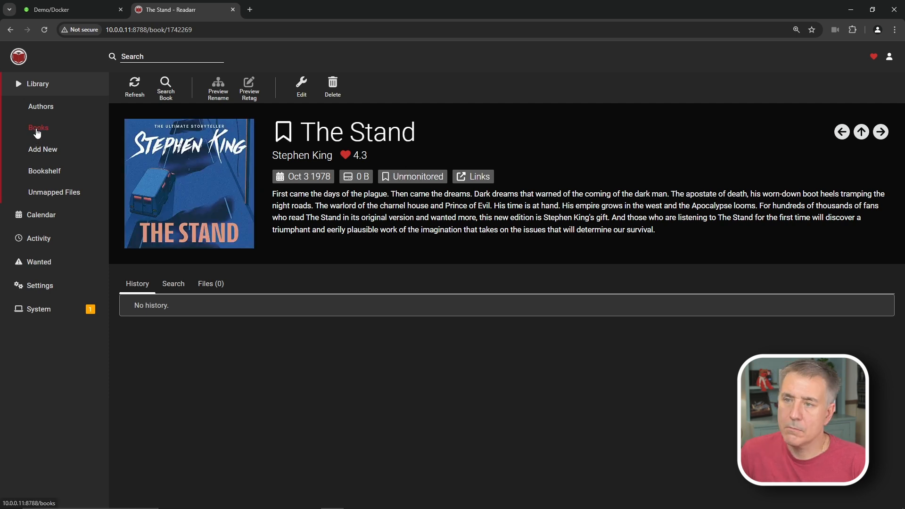
- Search for the hitchhiker's guide and add the Movie Tie-In Edition to the library
{"action": "left_click", "coordinate": [157, 55]}
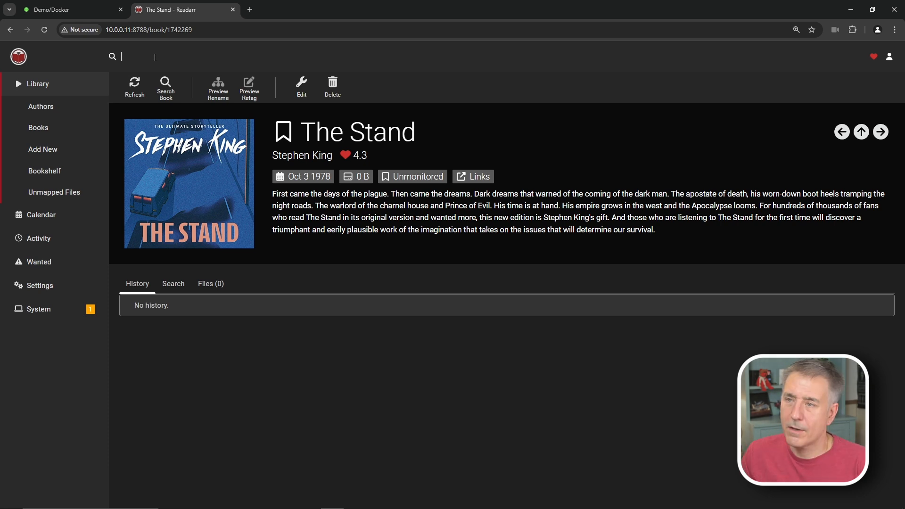
{"action": "type", "text": "the hitchhiker's guide"}
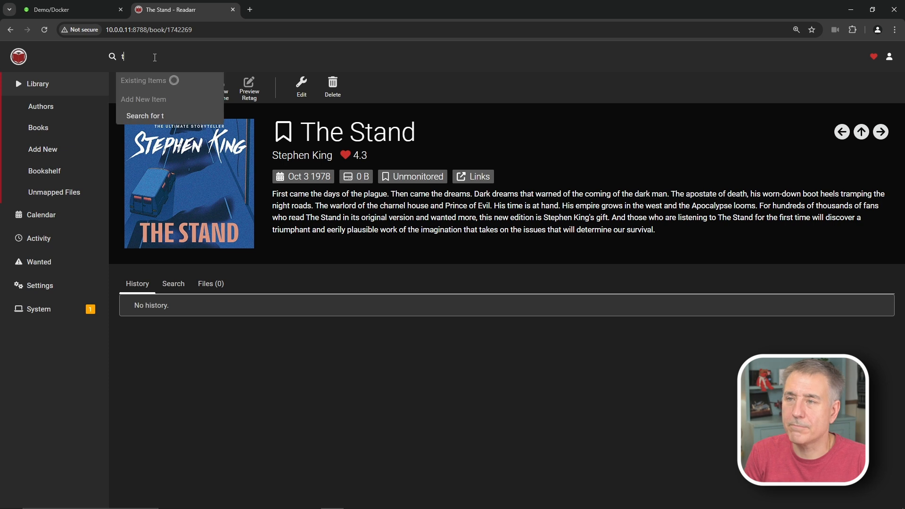
{"action": "key", "text": "Return"}
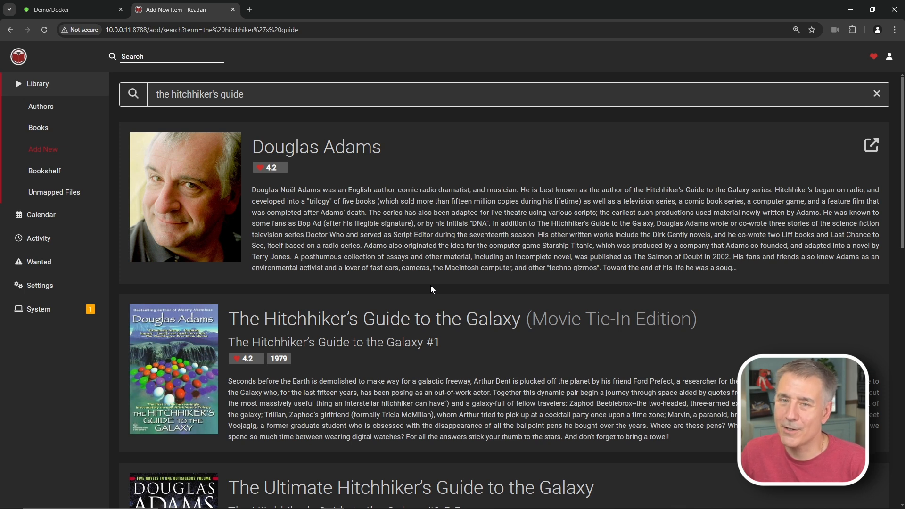
{"action": "left_click", "coordinate": [196, 347]}
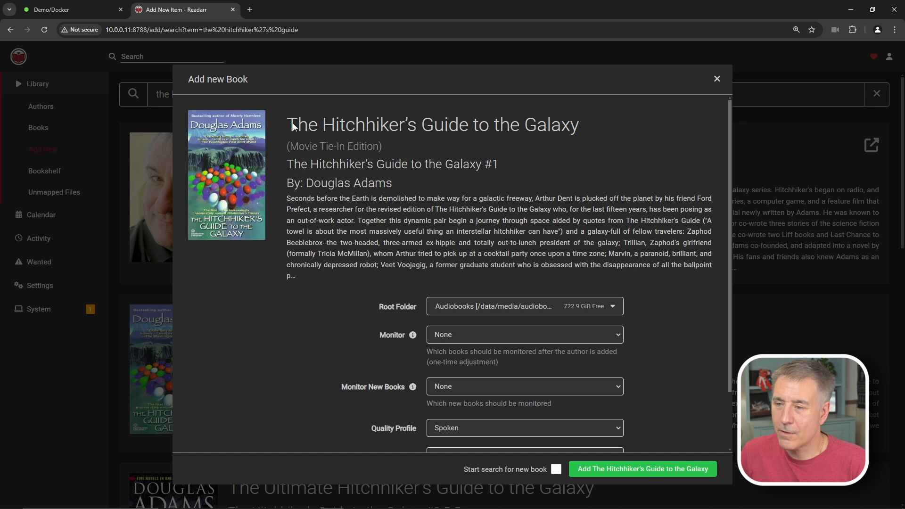
{"action": "left_click", "coordinate": [643, 469]}
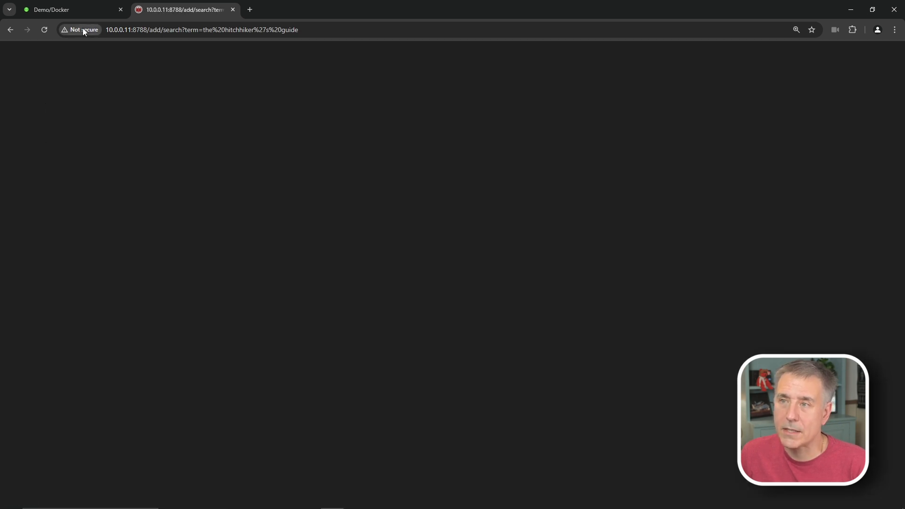
- Review Books, The Hitchhiker's Guide details, Authors and Add New, ending on the Bookshelf
{"action": "left_click", "coordinate": [47, 127]}
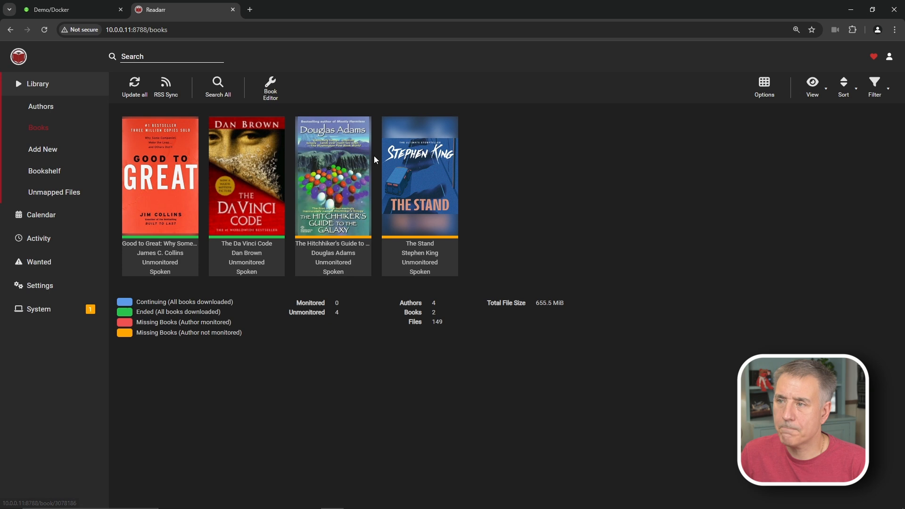
{"action": "left_click", "coordinate": [334, 185]}
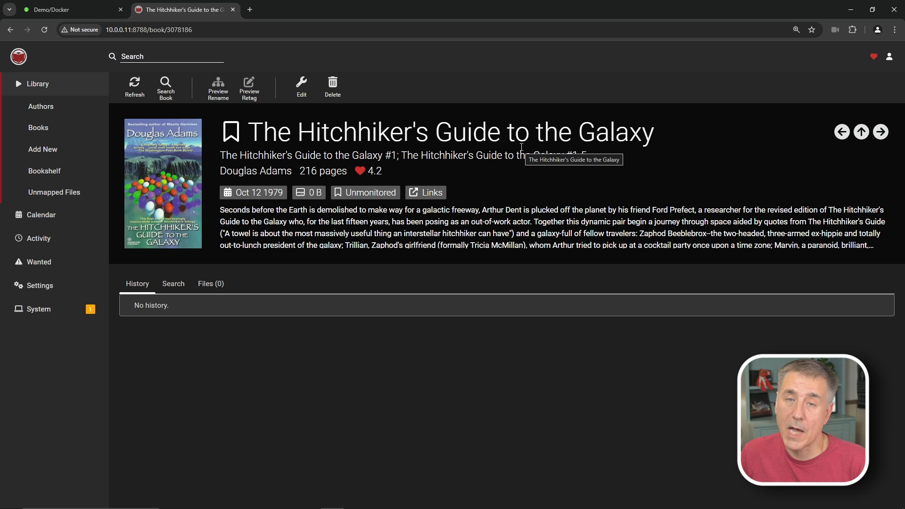
{"action": "left_click", "coordinate": [40, 107]}
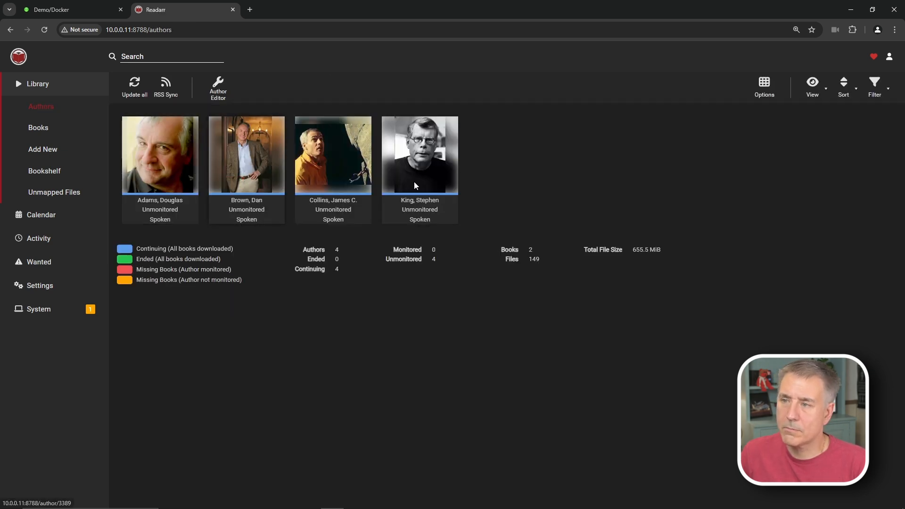
{"action": "mouse_move", "coordinate": [426, 160]}
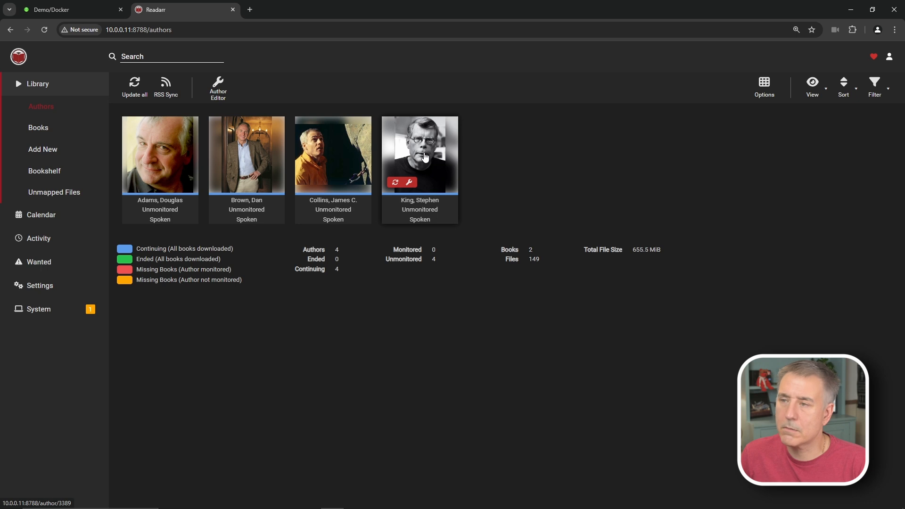
{"action": "left_click", "coordinate": [38, 128]}
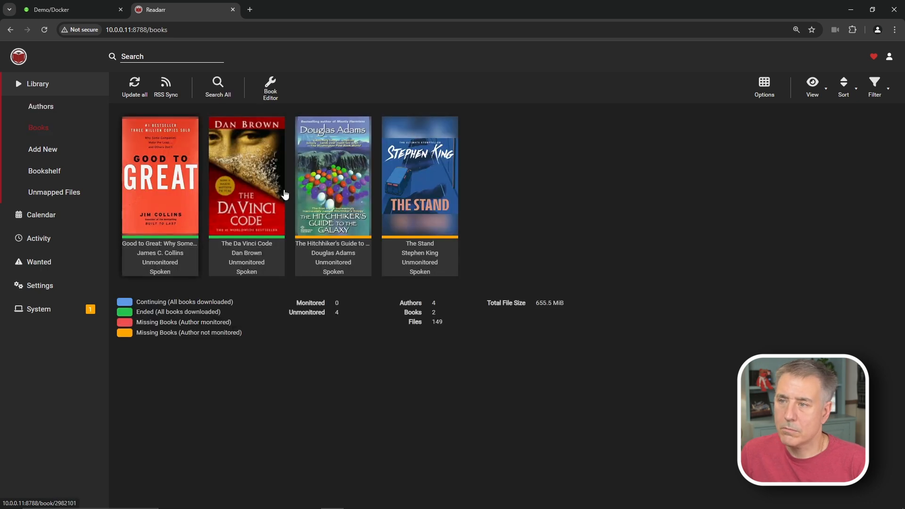
{"action": "left_click", "coordinate": [36, 150]}
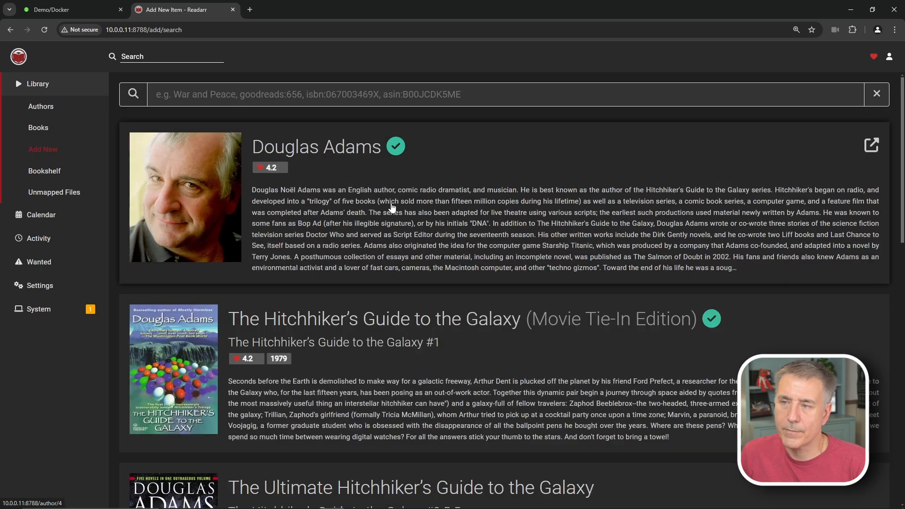
{"action": "left_click", "coordinate": [42, 172]}
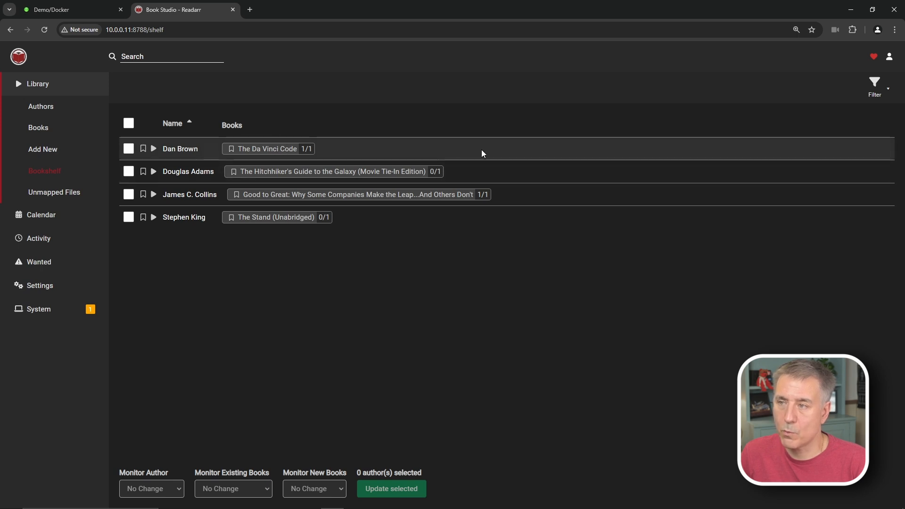
- Open the Unmapped Files page under Library
{"action": "left_click", "coordinate": [54, 196]}
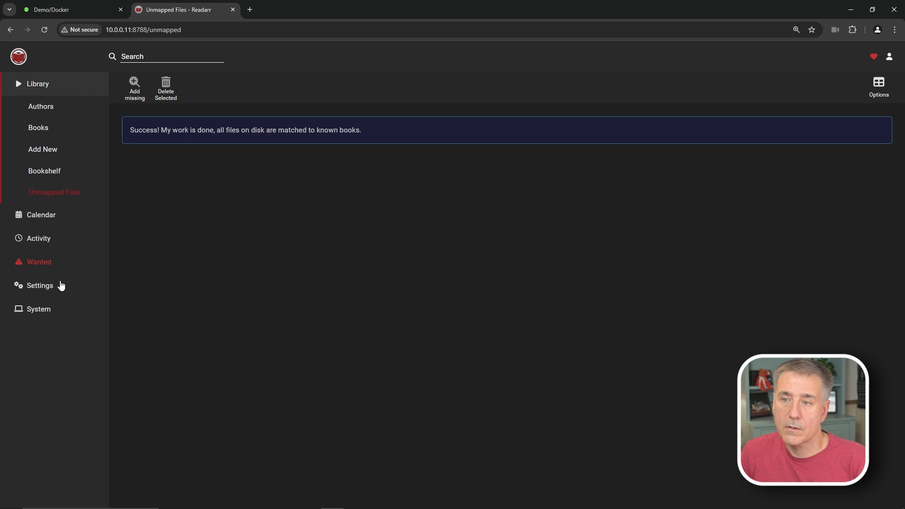
- Go to Settings > Import Lists and start adding a new import list
{"action": "left_click", "coordinate": [43, 285]}
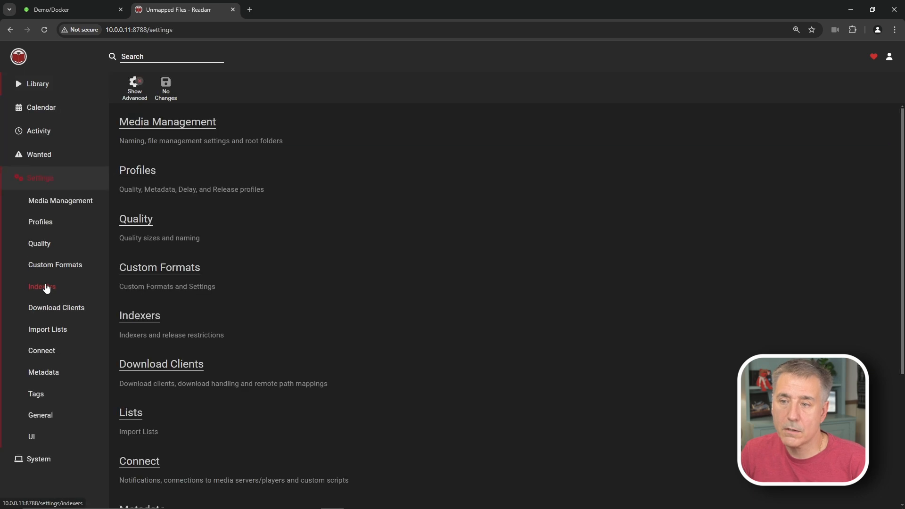
{"action": "left_click", "coordinate": [49, 332]}
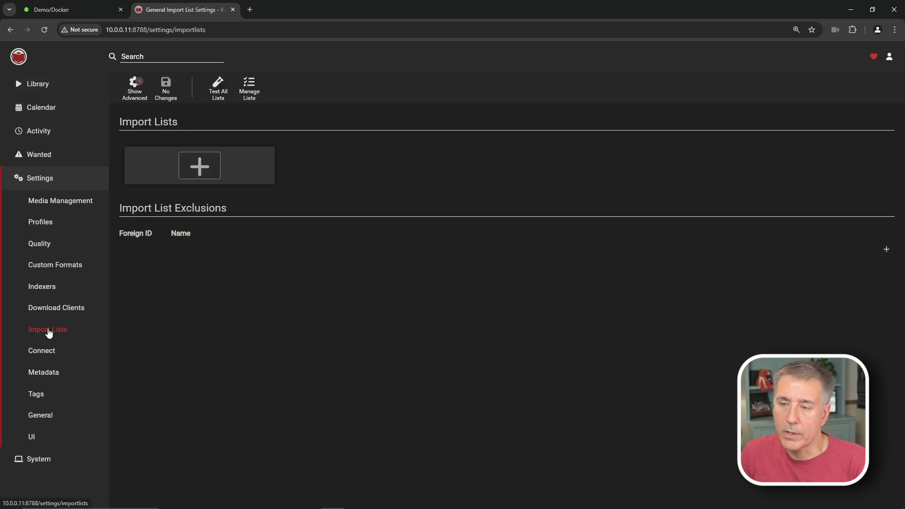
{"action": "left_click", "coordinate": [203, 165]}
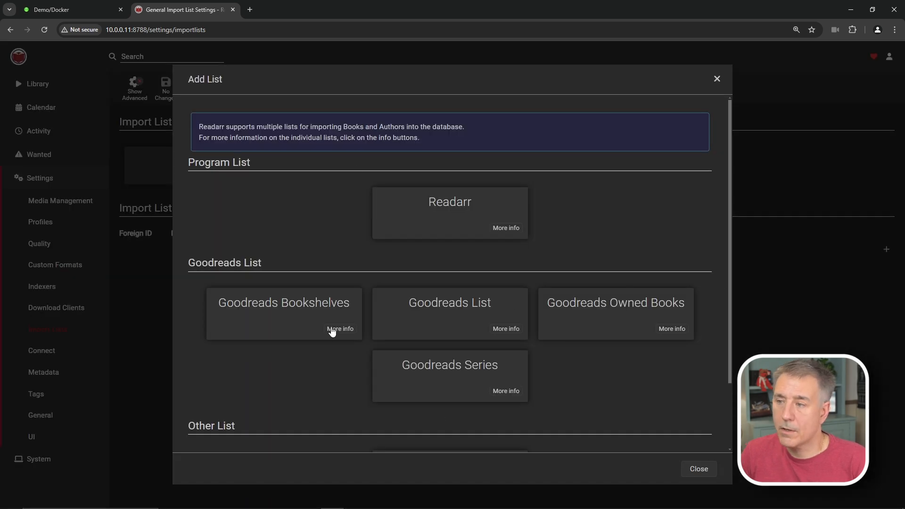